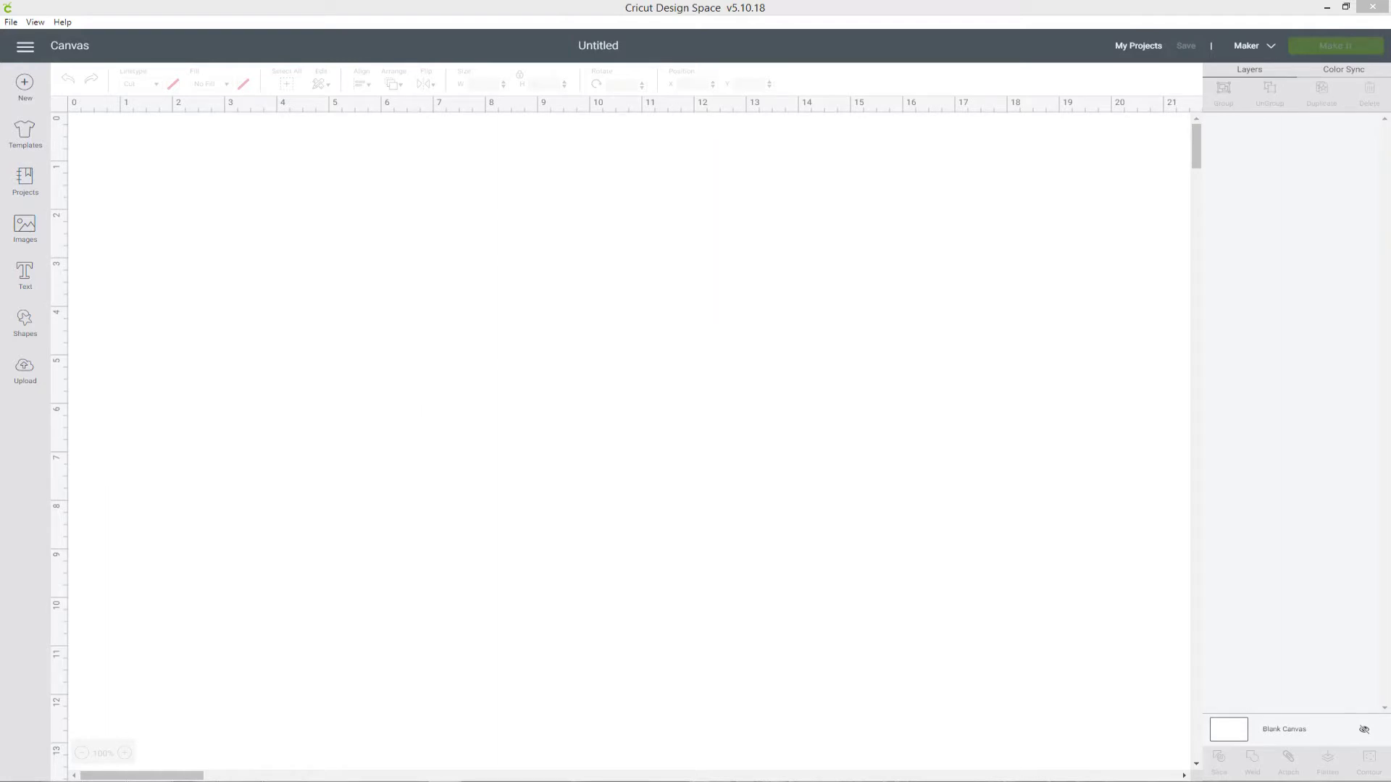
- Add the text 'DAD' in black Cricut Sans near the top left and select its letters
click(26, 279)
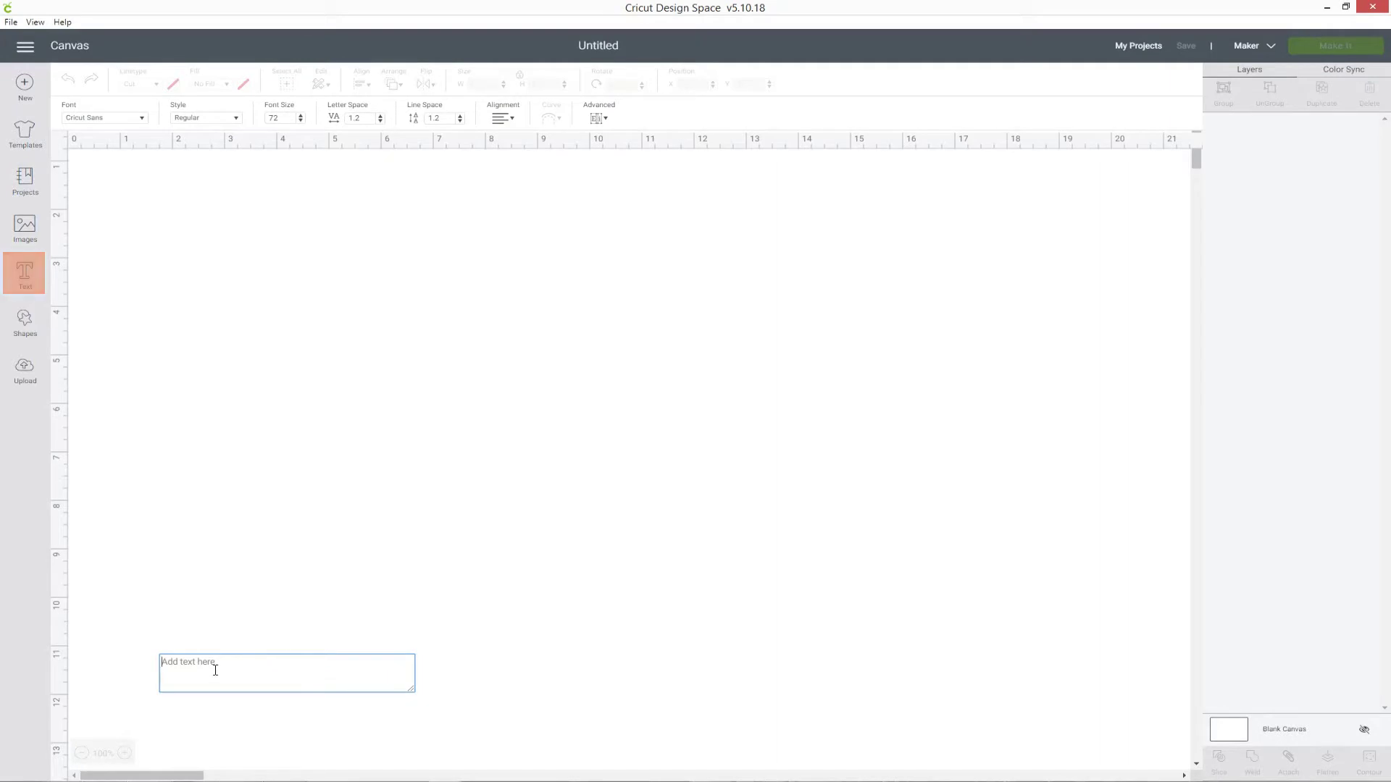
text(DAD)
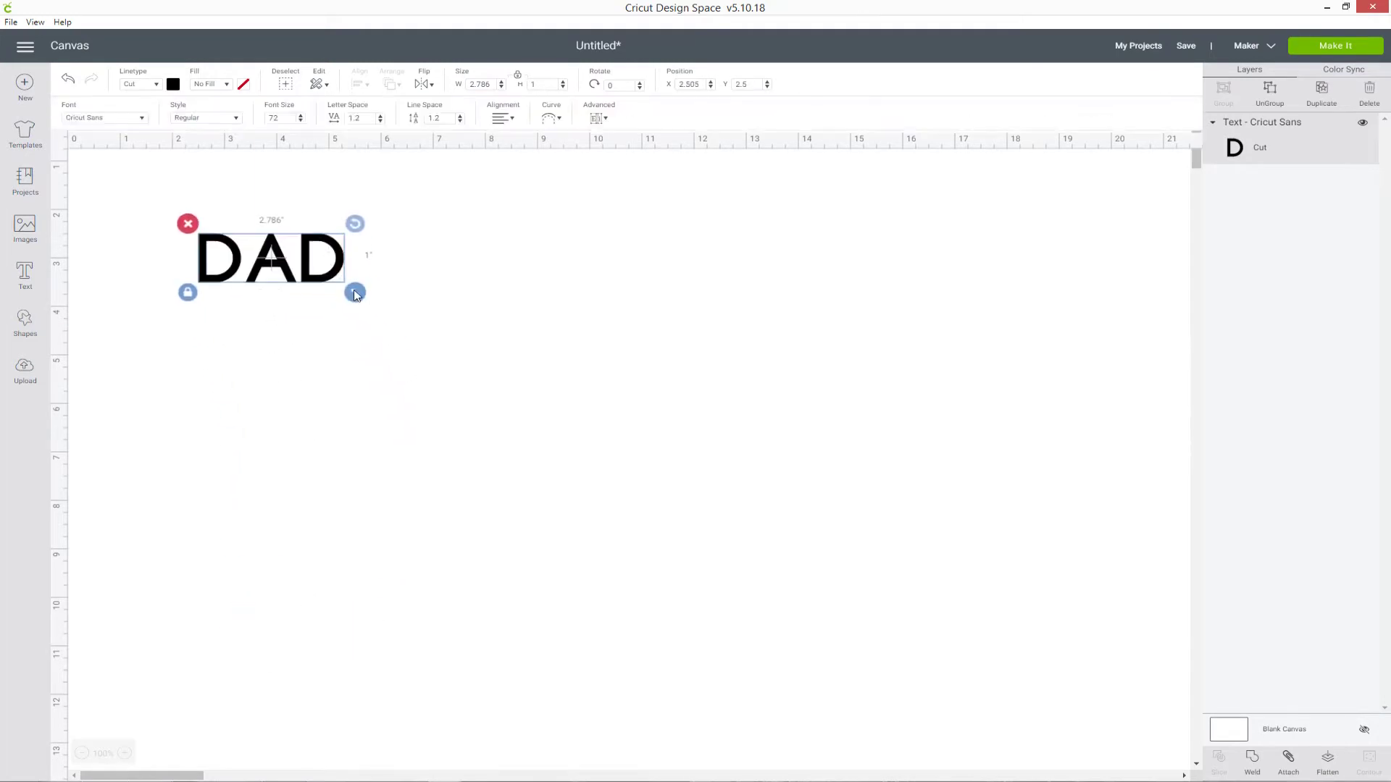
drag(724, 424, 744, 384)
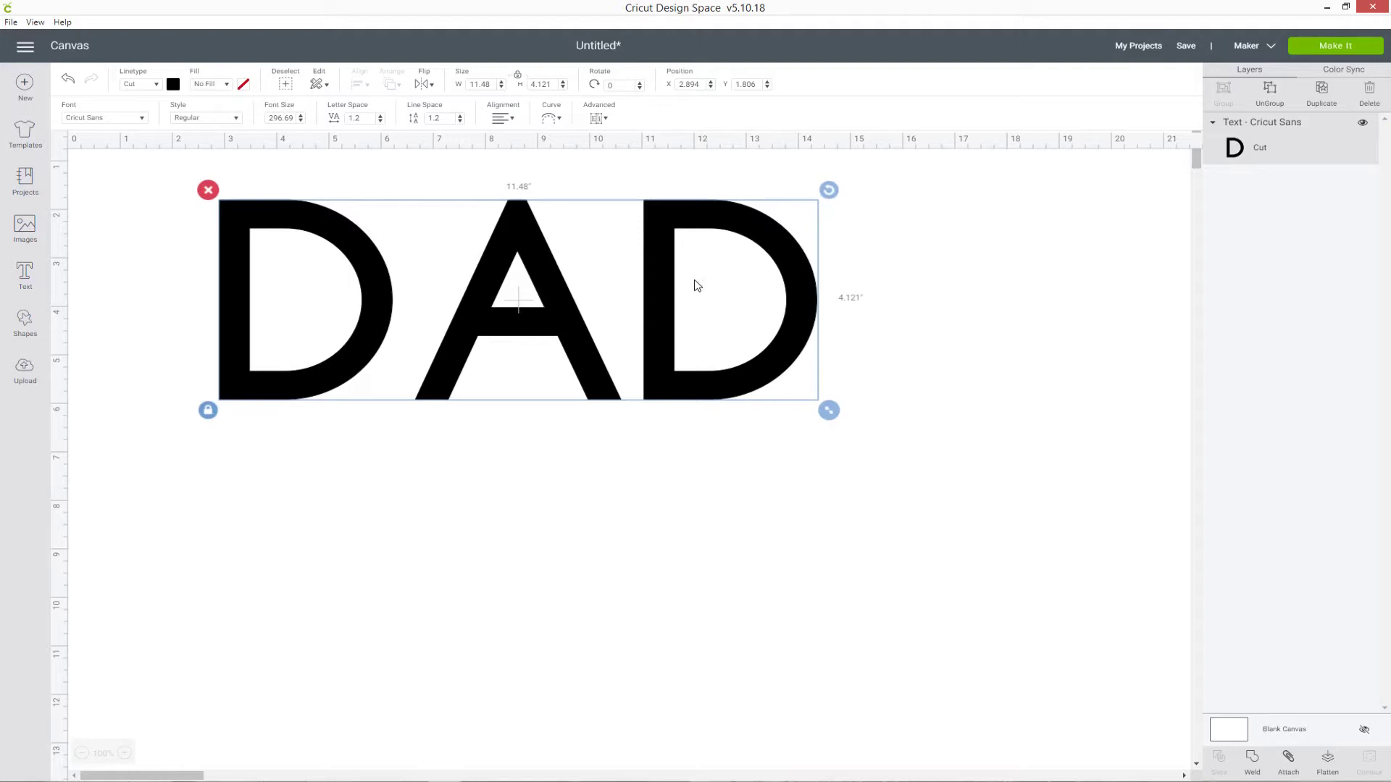
drag(683, 286, 679, 292)
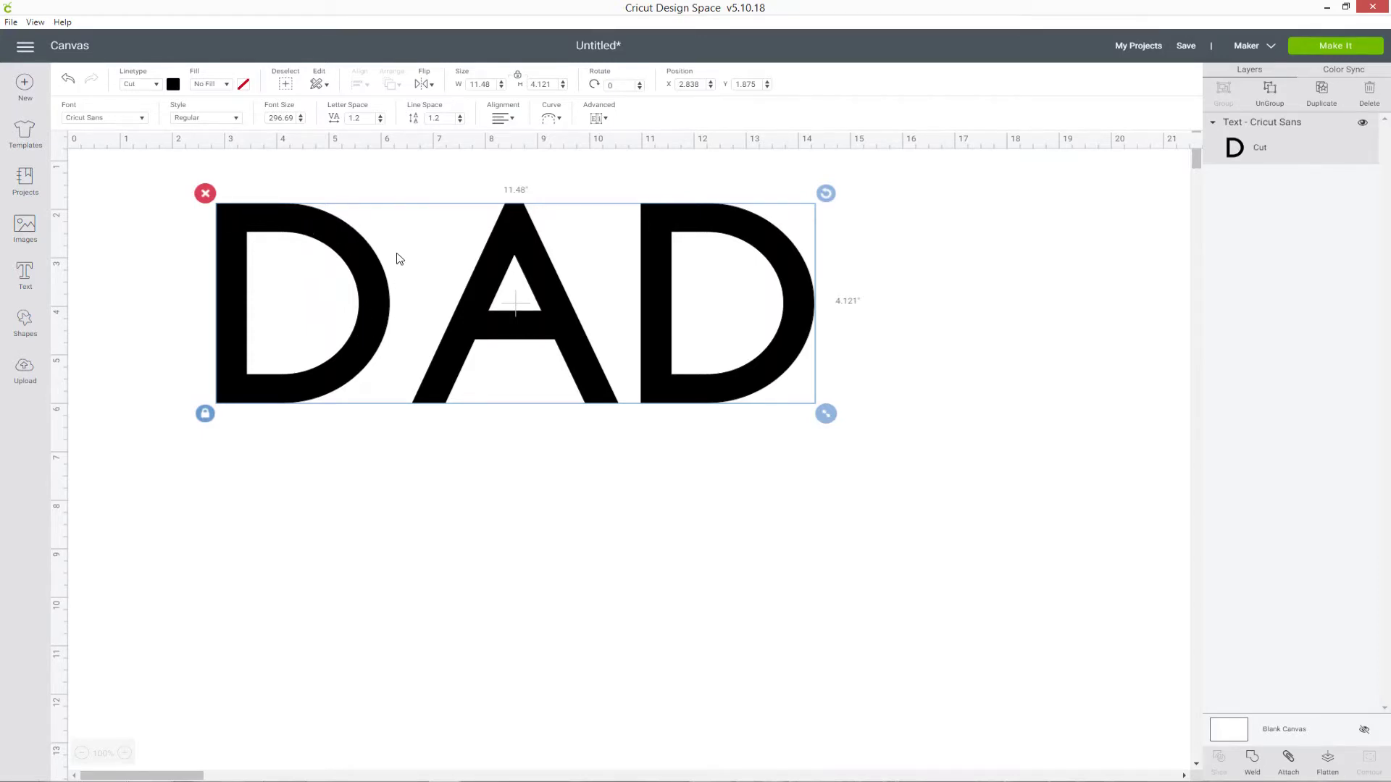
double_click(371, 259)
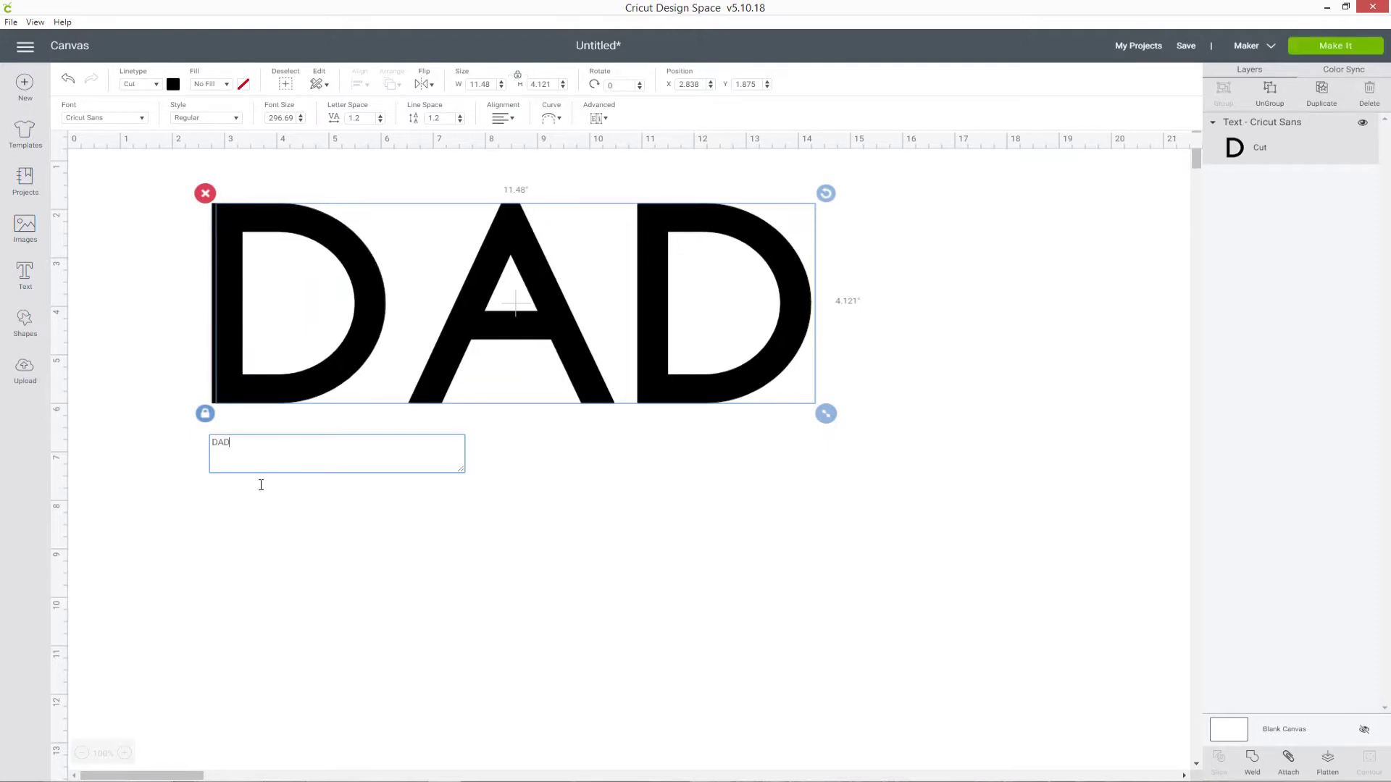
drag(244, 442, 203, 445)
- Change DAD's font to Montserrat Black from the System fonts, searching 'mont'
click(249, 442)
drag(248, 443, 193, 450)
click(147, 122)
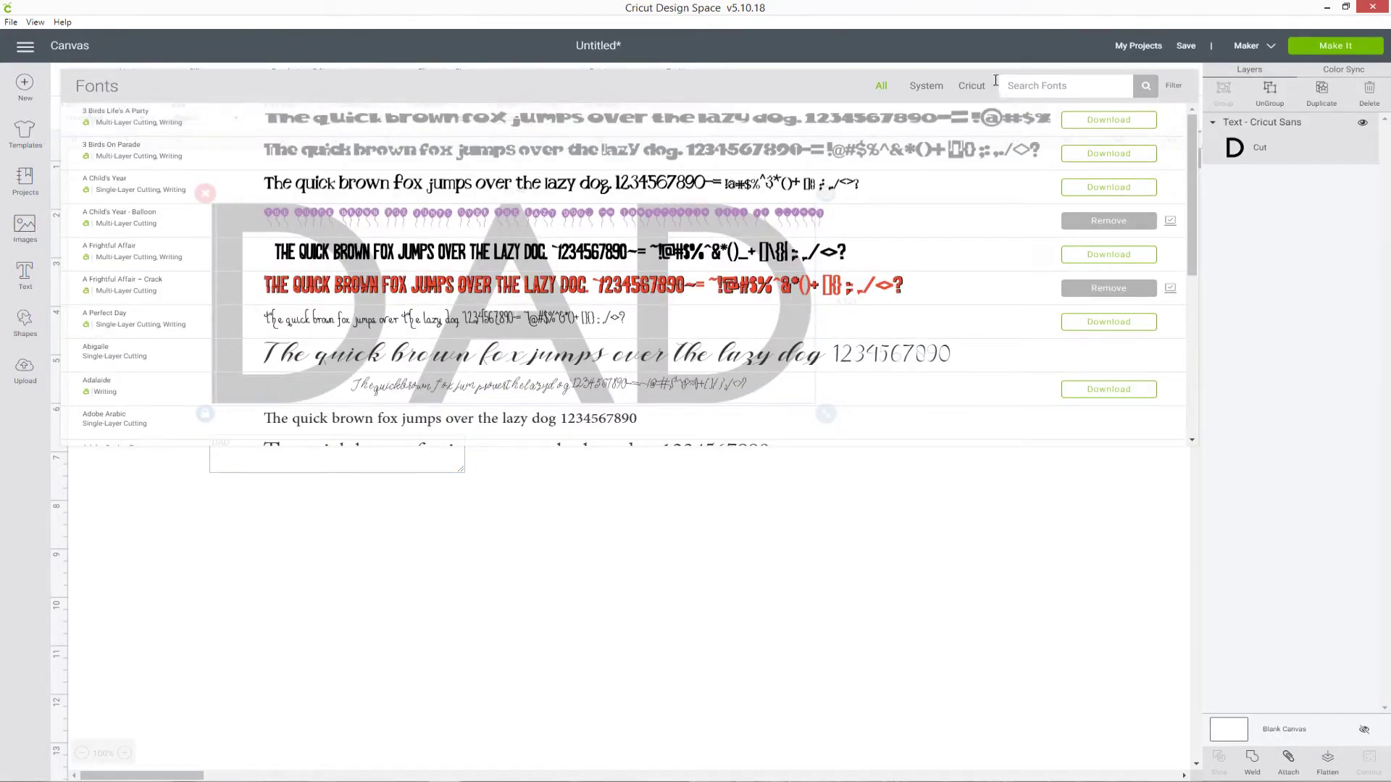
scroll(871, 210, down, 1)
scroll(870, 212, up, 1)
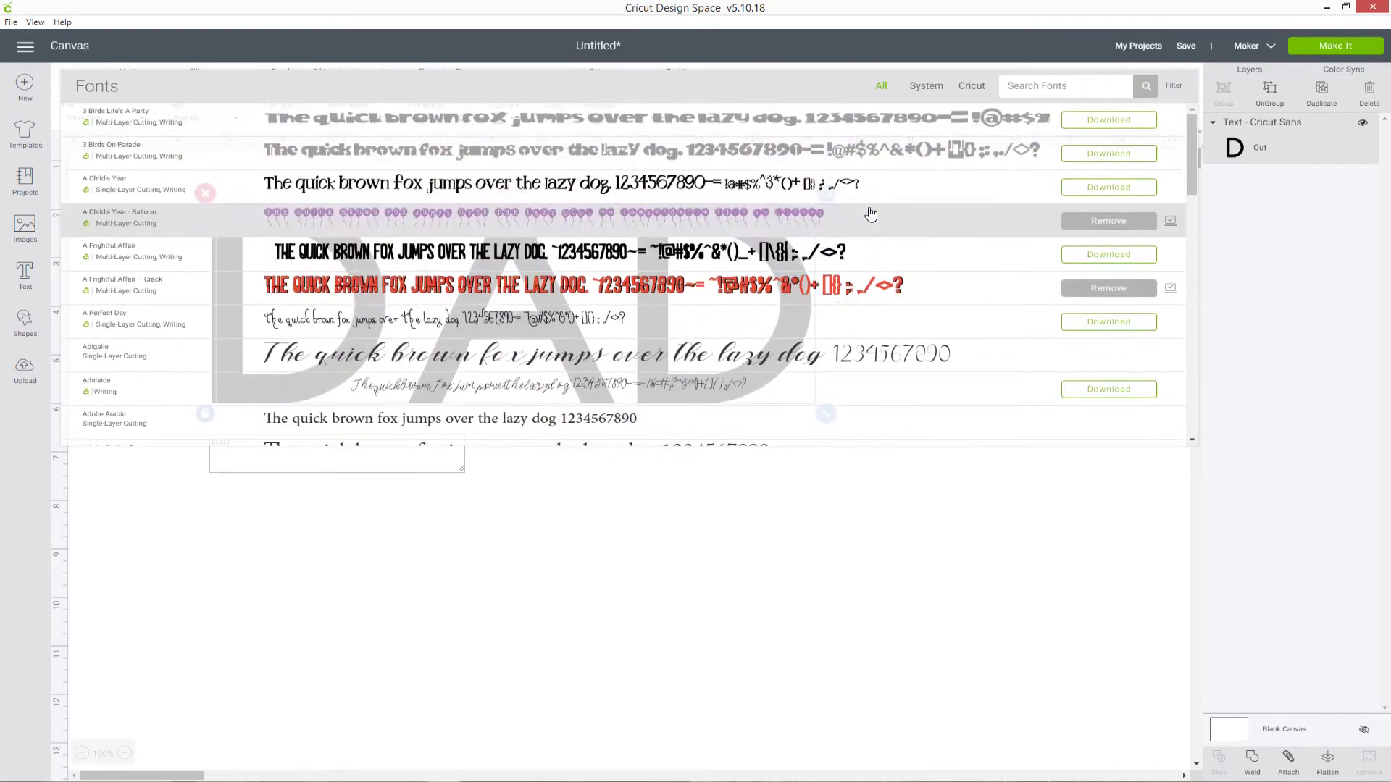
click(927, 87)
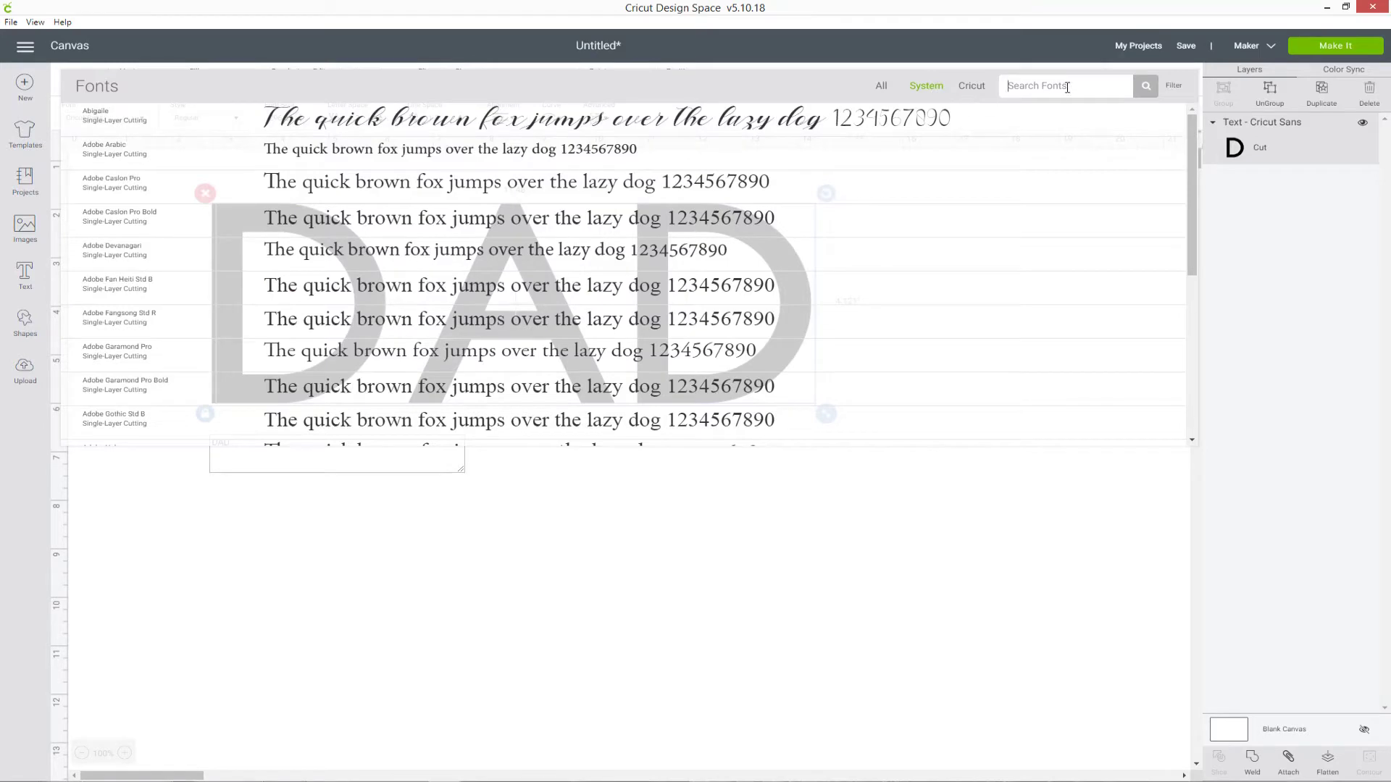
text(mont)
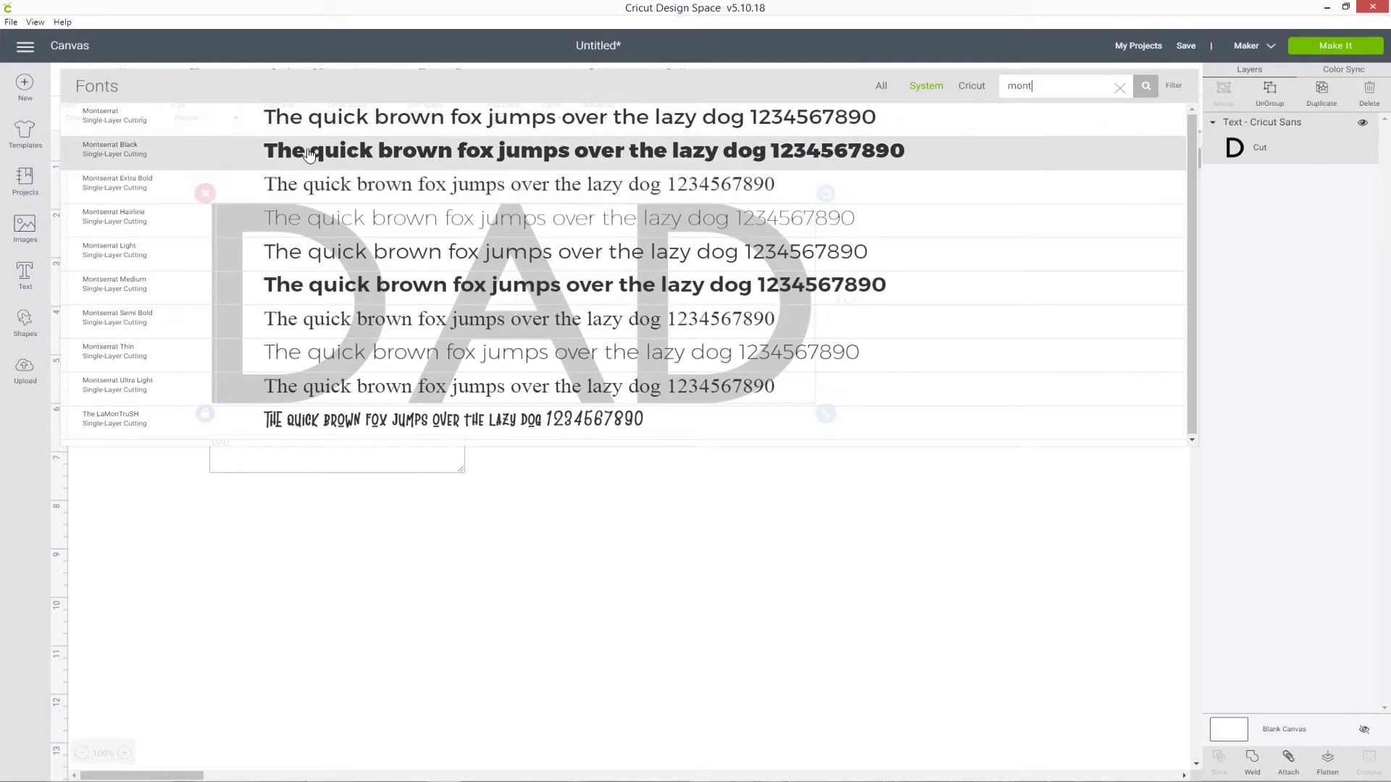
click(624, 155)
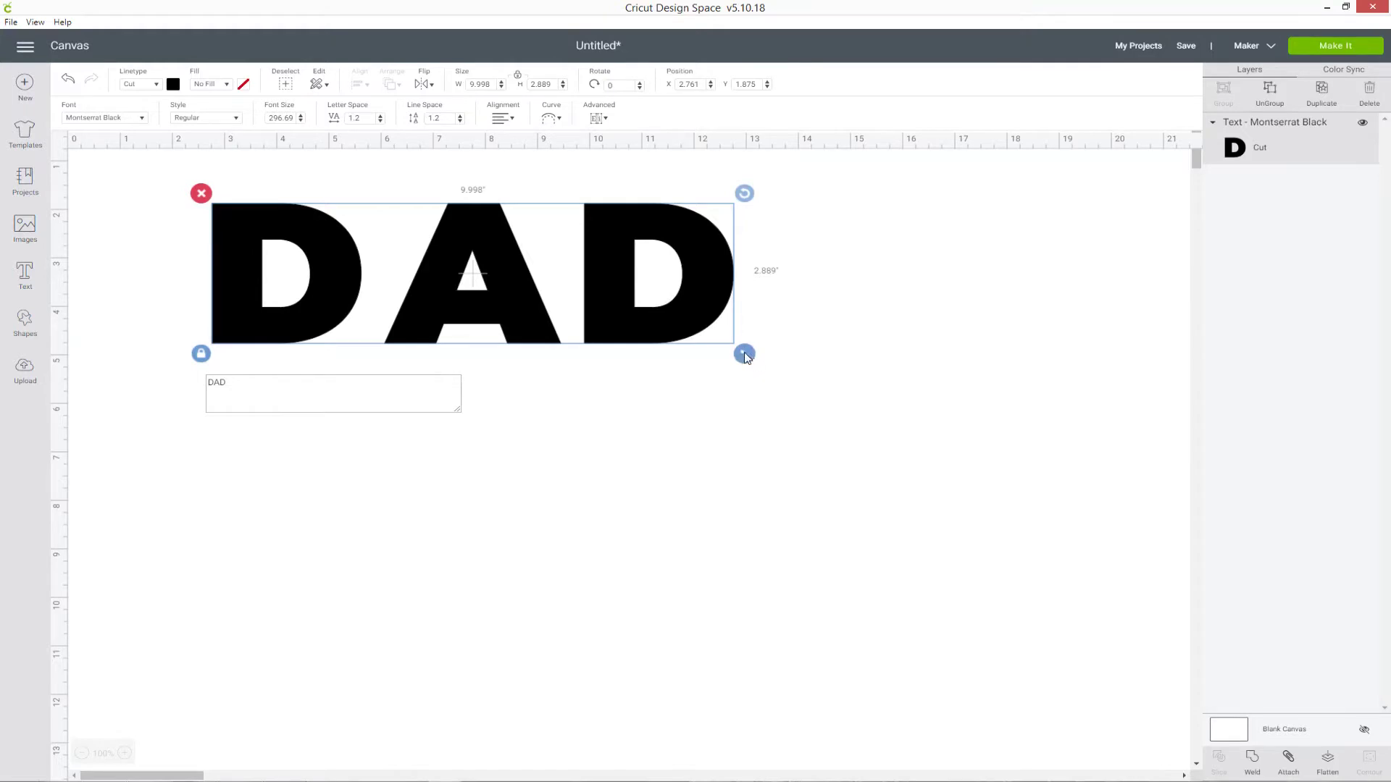
- Enlarge DAD proportionally to about 16.3 inches wide and reposition it
drag(744, 354, 971, 428)
drag(841, 381, 756, 392)
drag(900, 416, 873, 402)
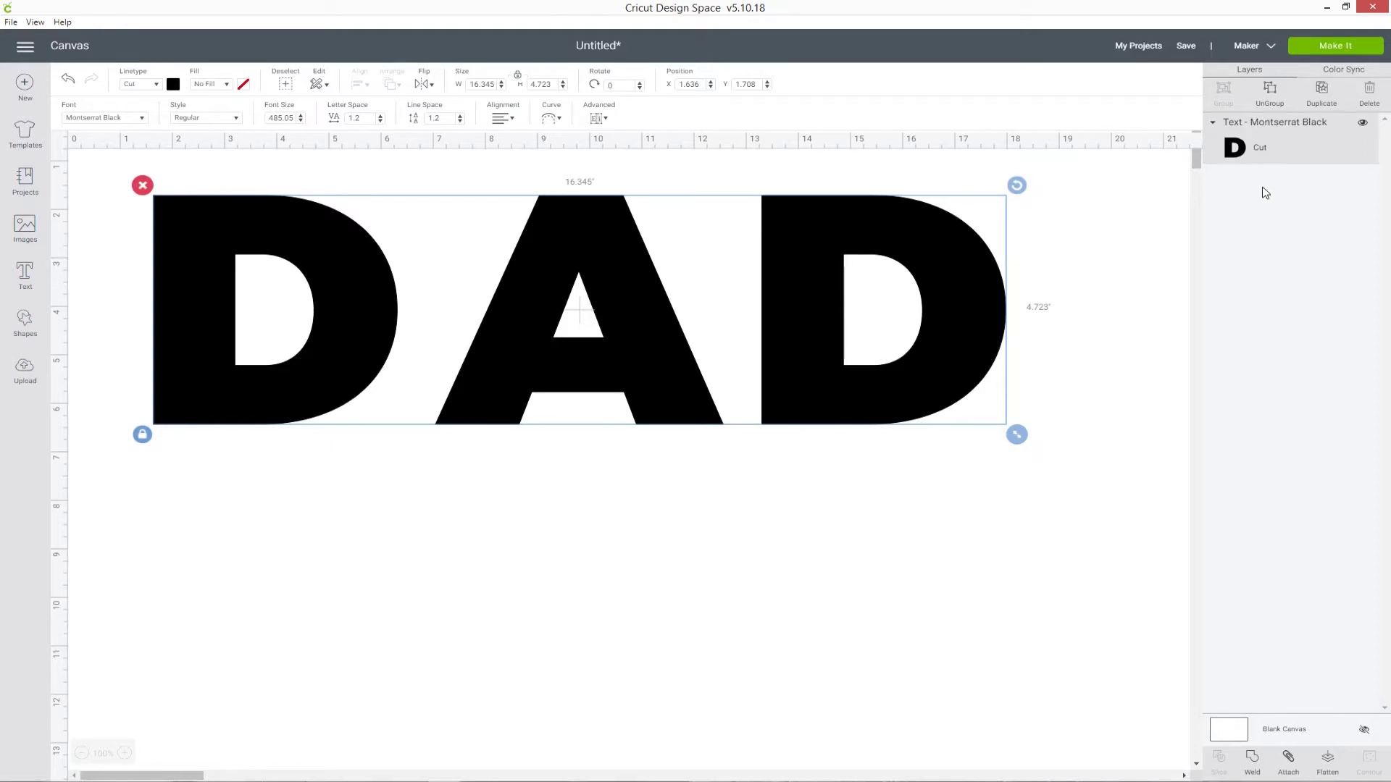
- Ungroup DAD into separate D, A and D letter layers
click(1292, 156)
right_click(1290, 155)
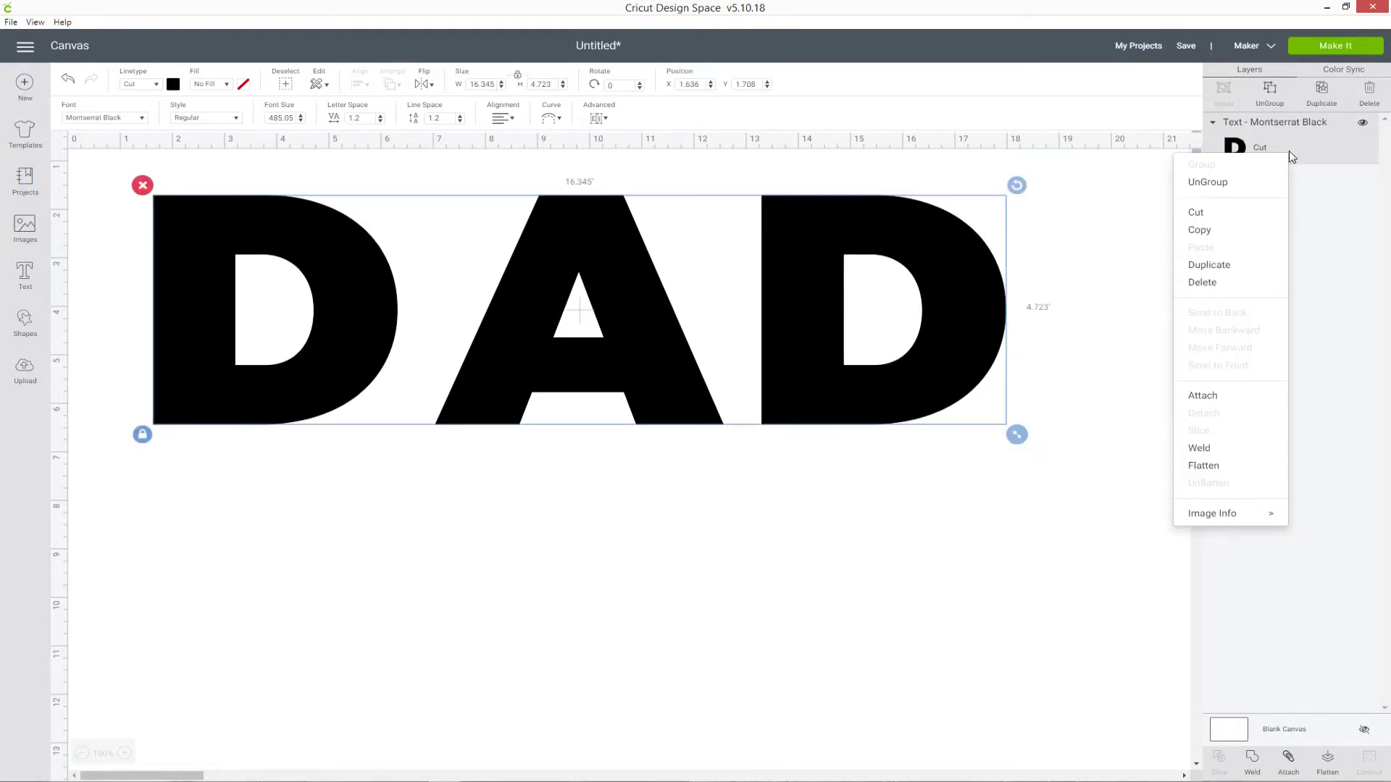
click(1240, 183)
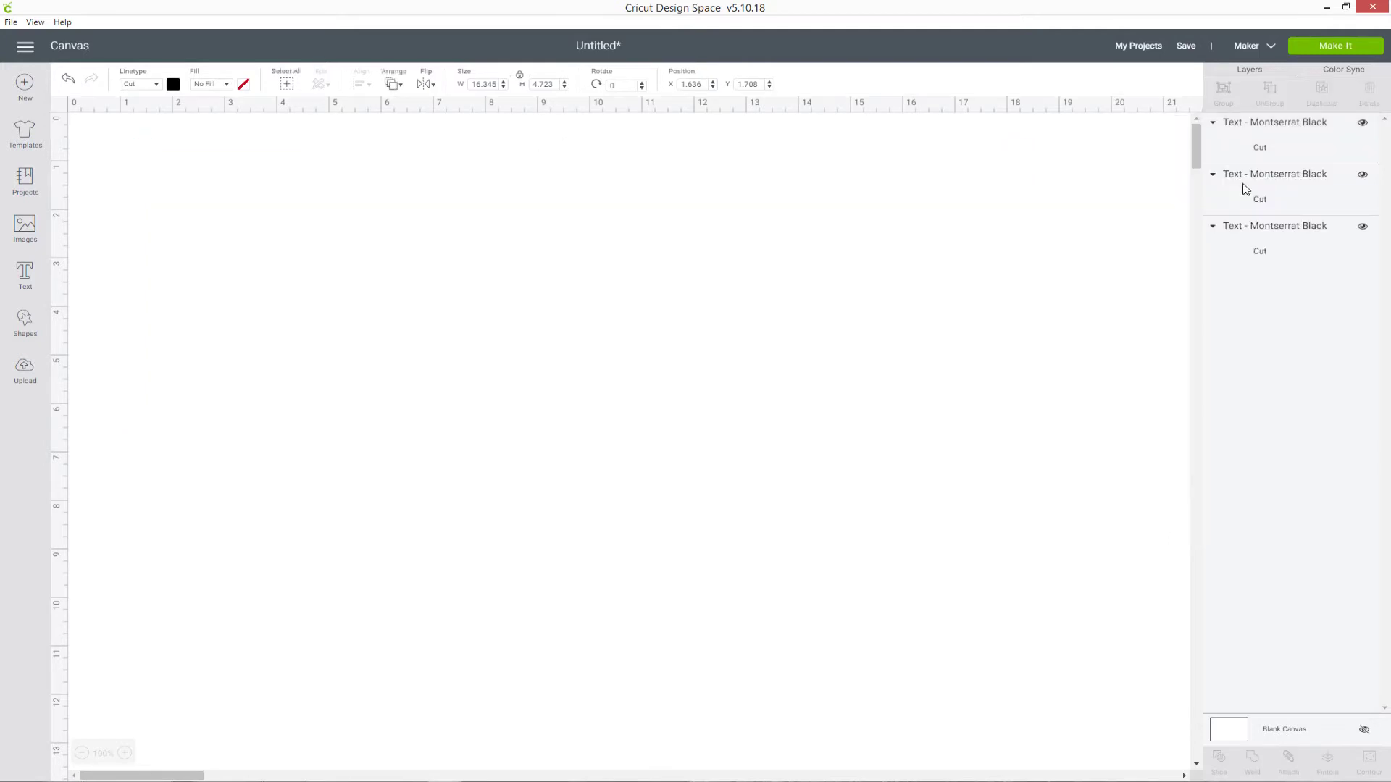
- Move the A and second D closer together, then select all three letters
drag(661, 385, 608, 385)
drag(831, 393, 782, 390)
click(838, 511)
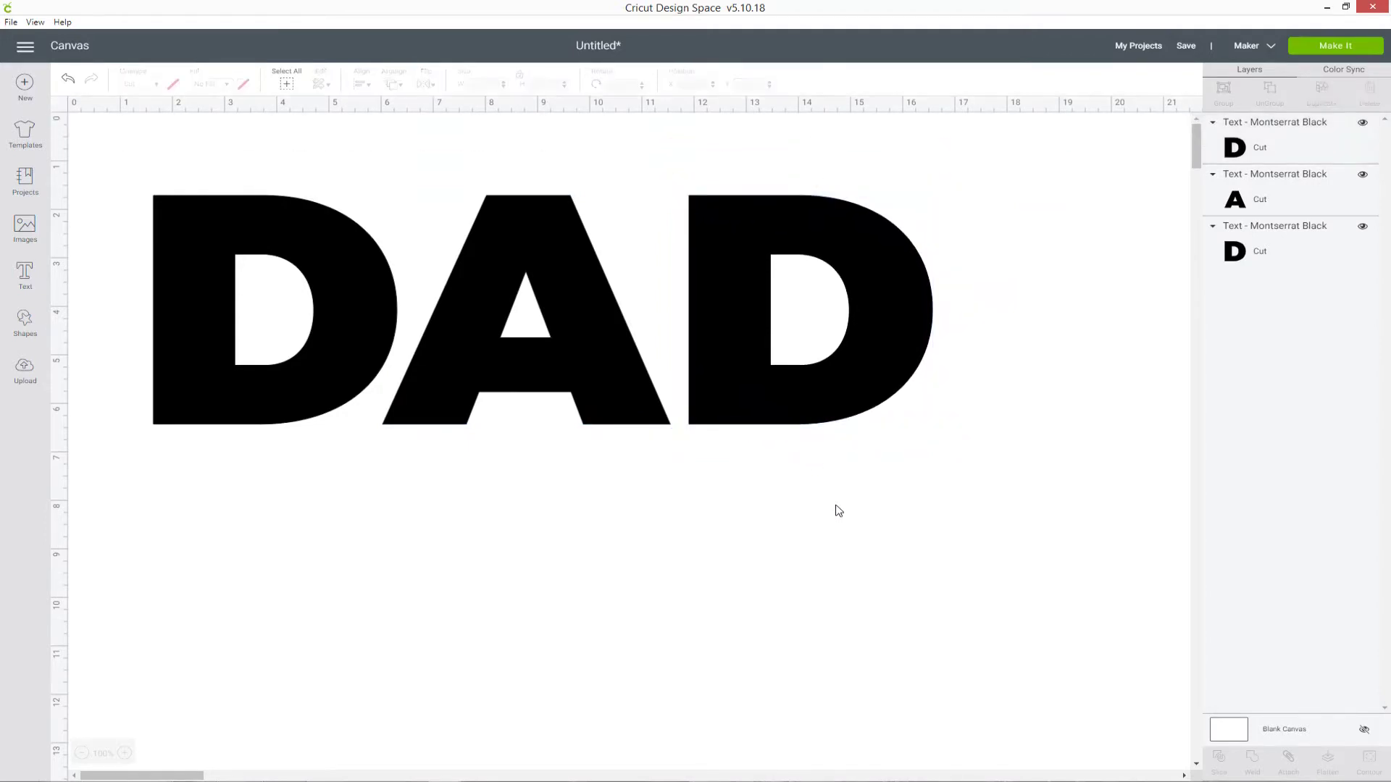
click(615, 418)
drag(615, 418, 612, 418)
click(742, 441)
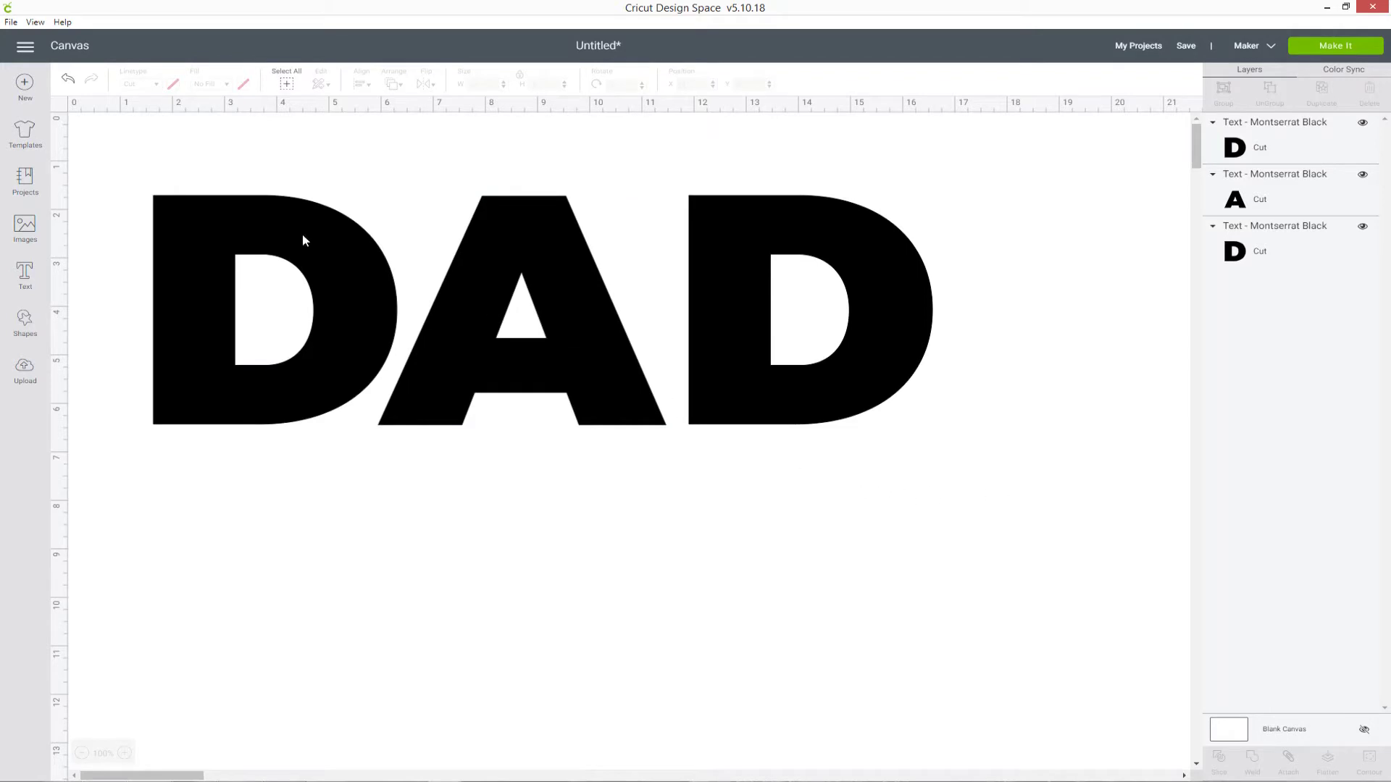
drag(110, 134, 1002, 482)
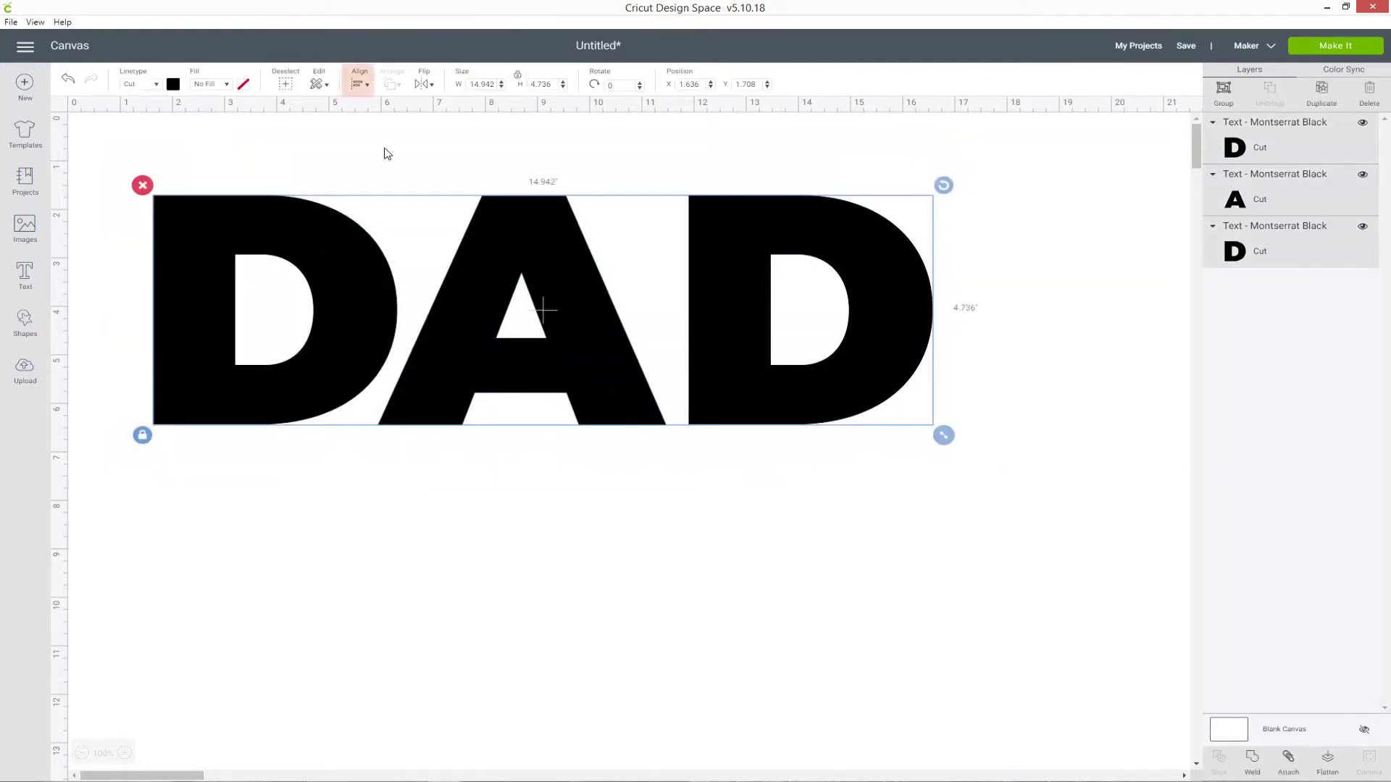
- Align the letters' bottoms, weld them into one 14.942 in shape, and shift it right and up
click(360, 85)
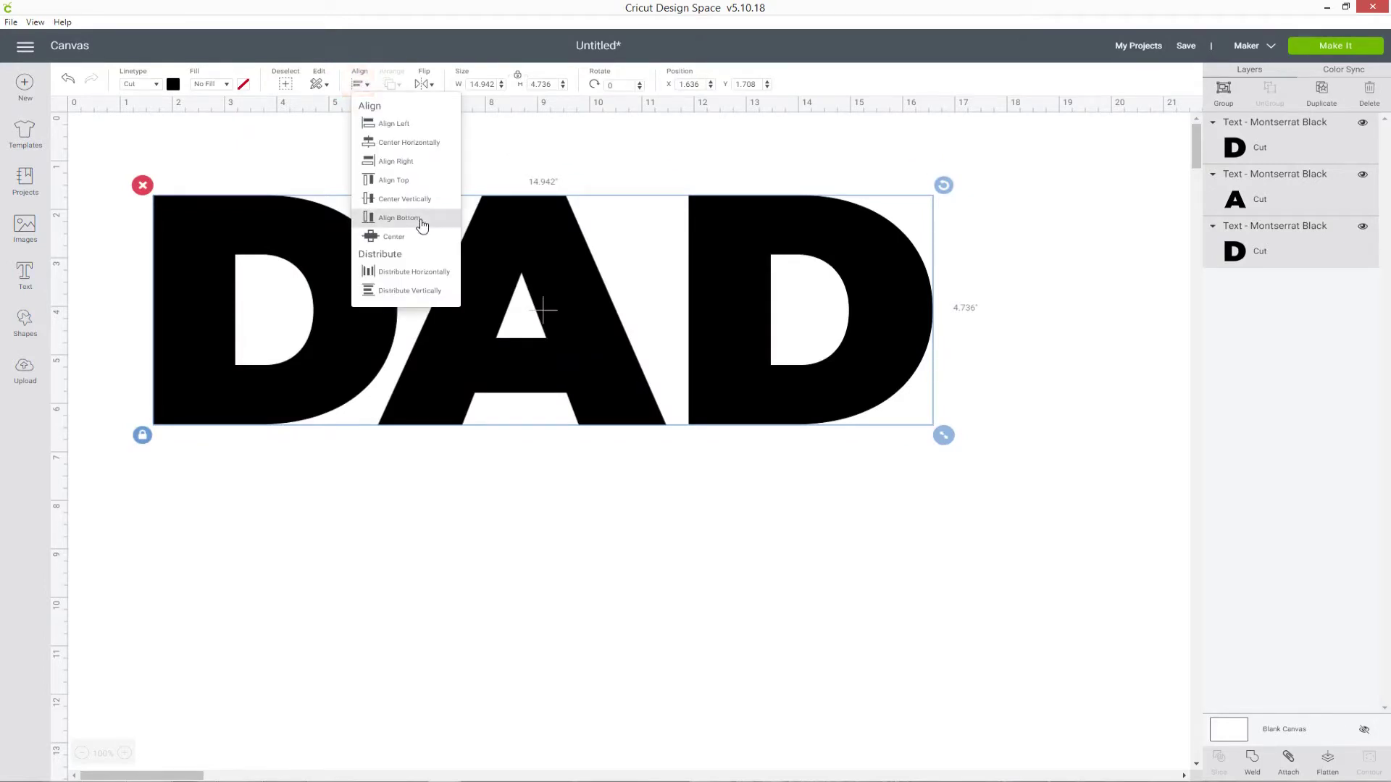
click(399, 218)
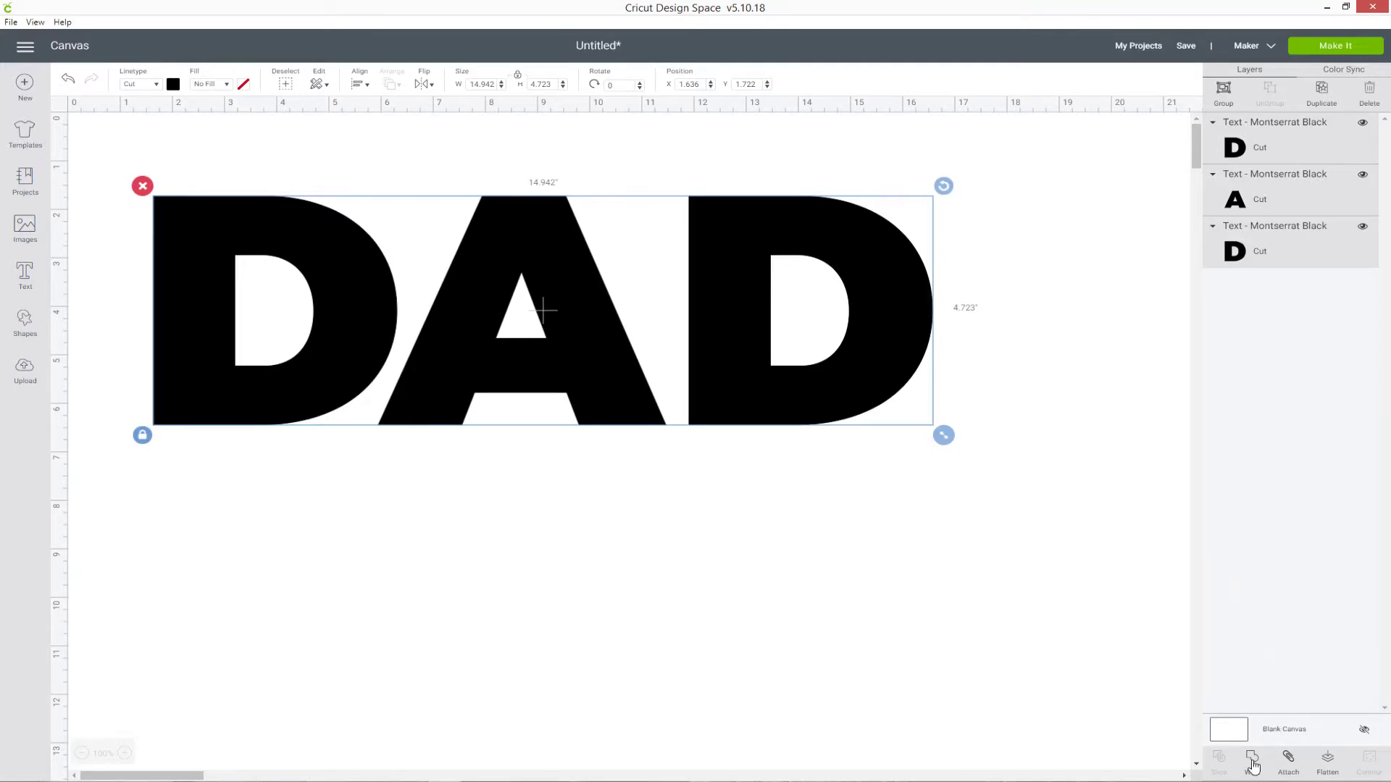
click(1252, 762)
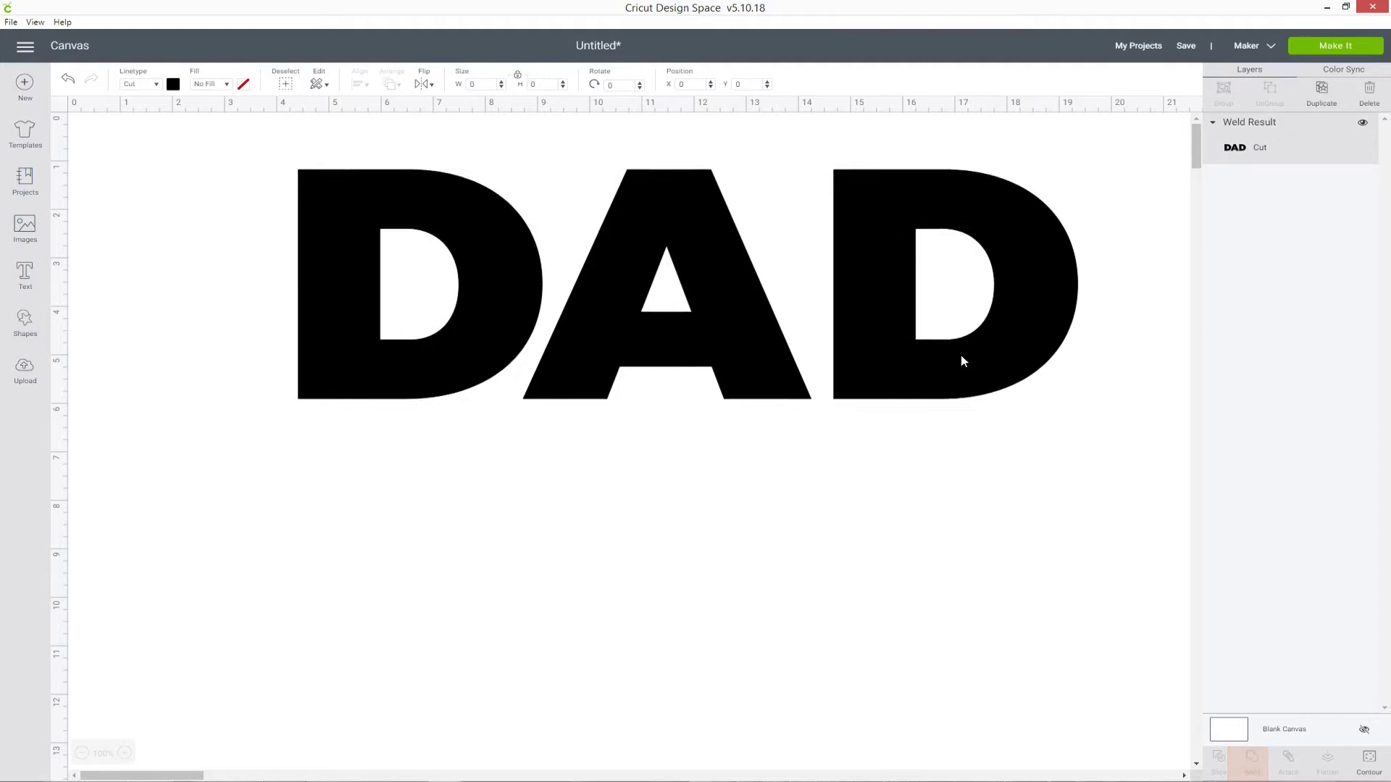
drag(811, 383, 866, 363)
click(901, 507)
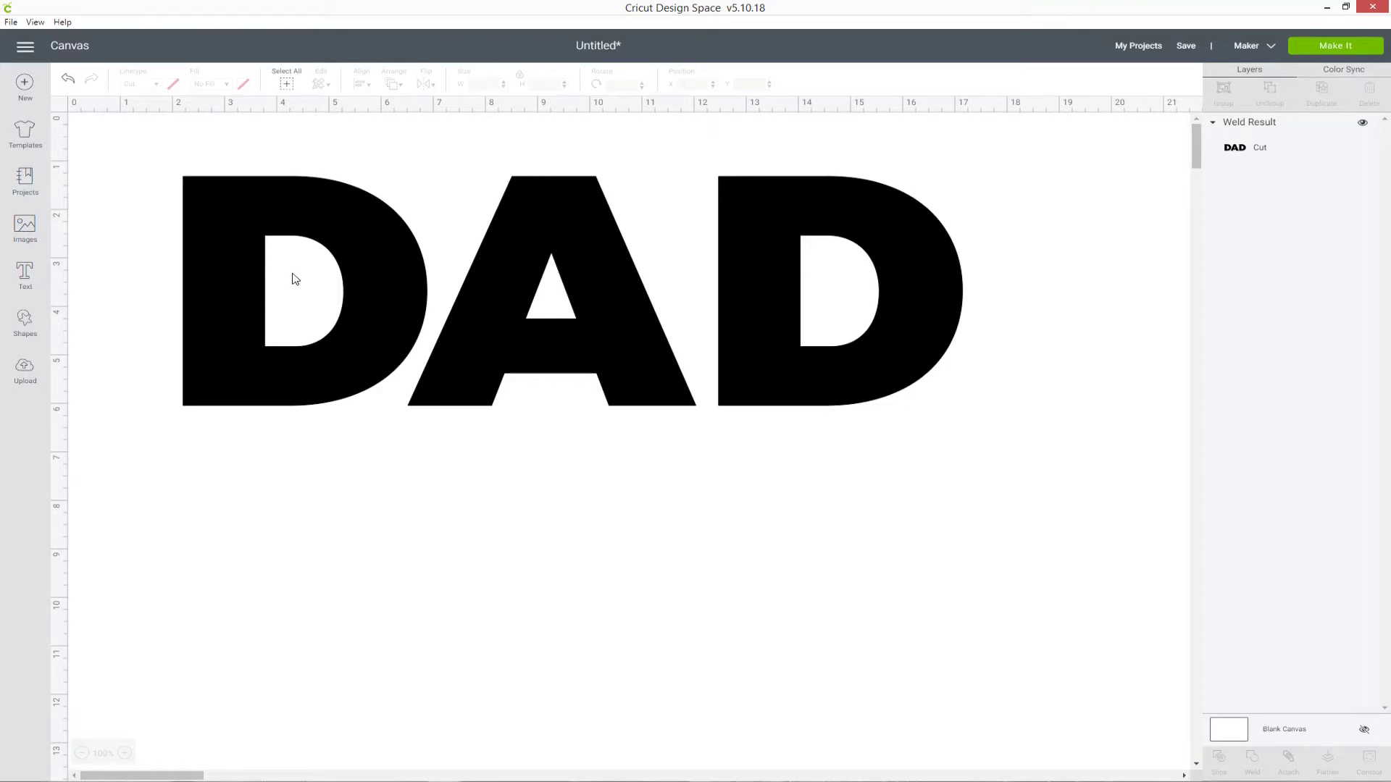
- Use Contour on the welded DAD to hide the inner holes of both Ds and the A
click(388, 289)
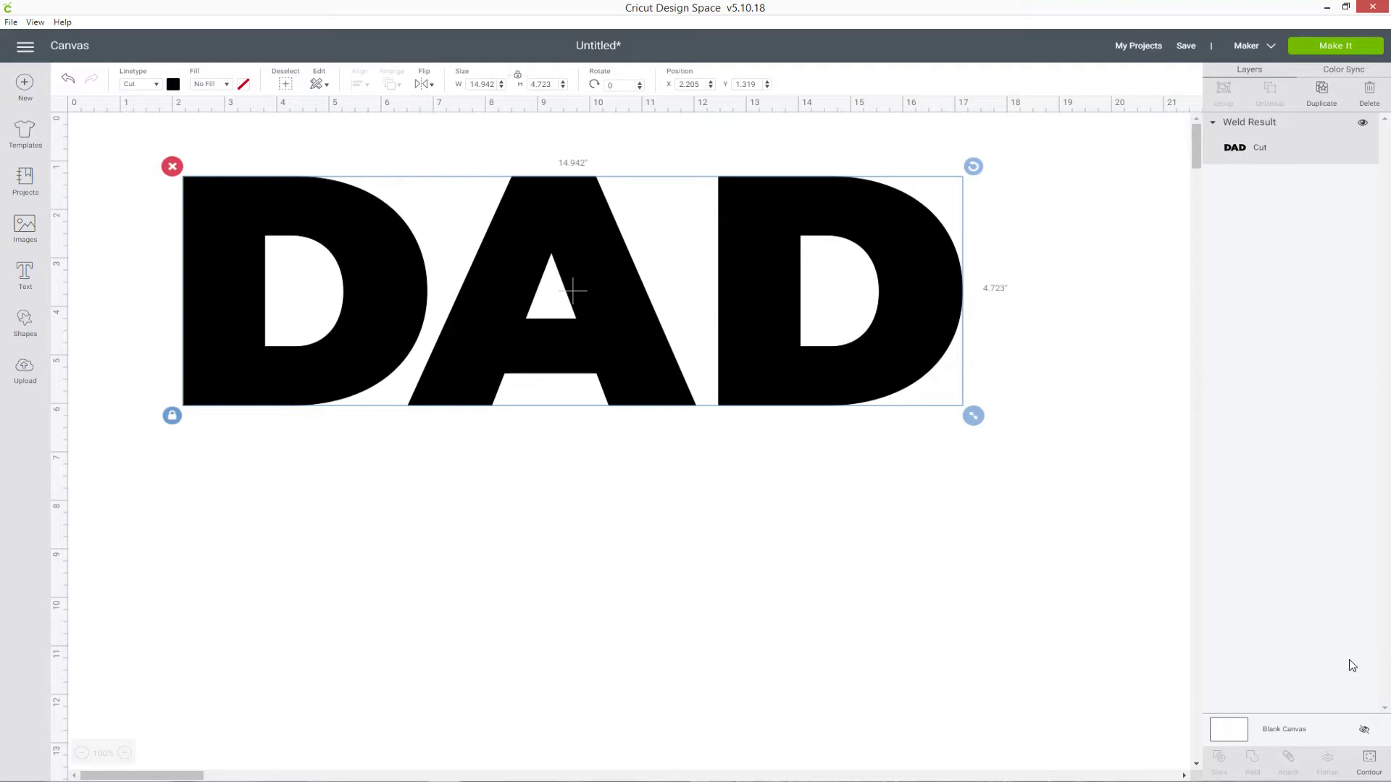
click(1374, 766)
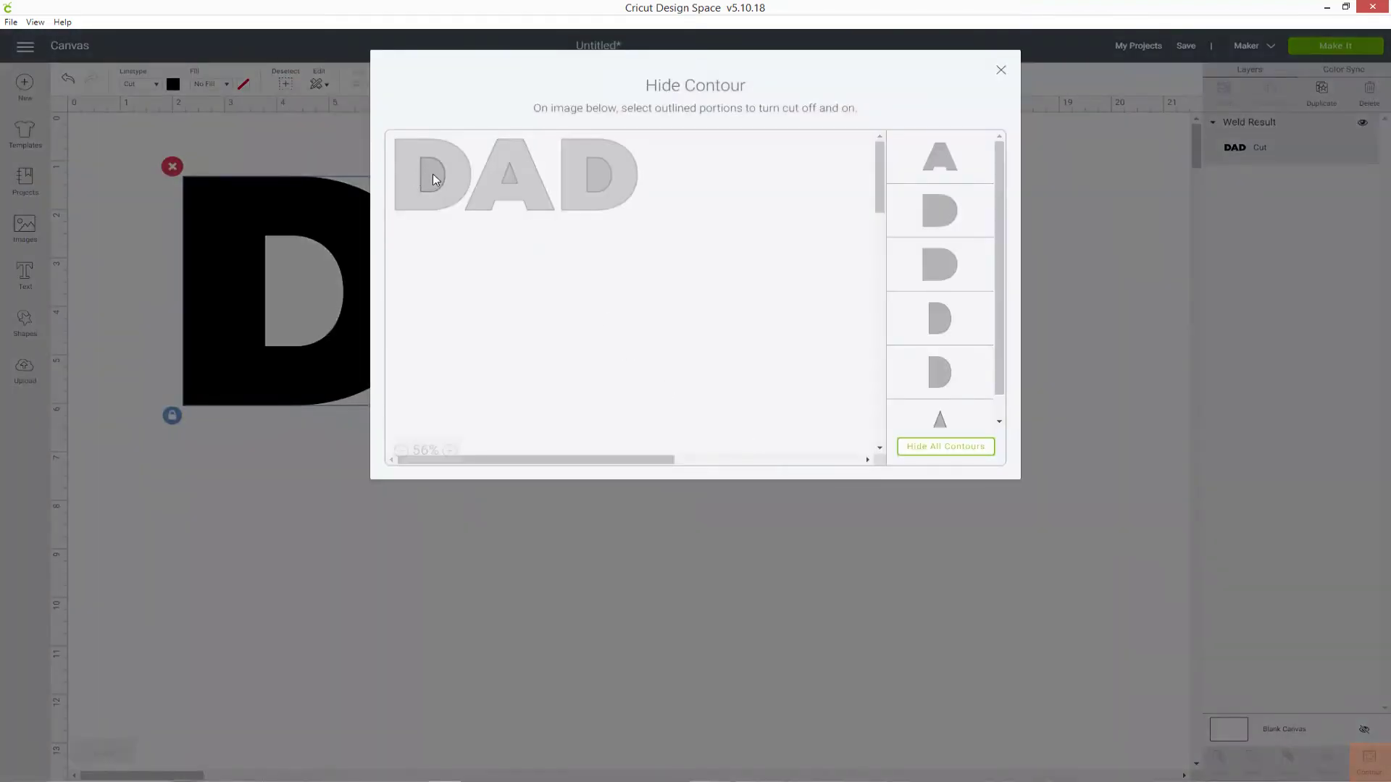
click(437, 182)
click(513, 174)
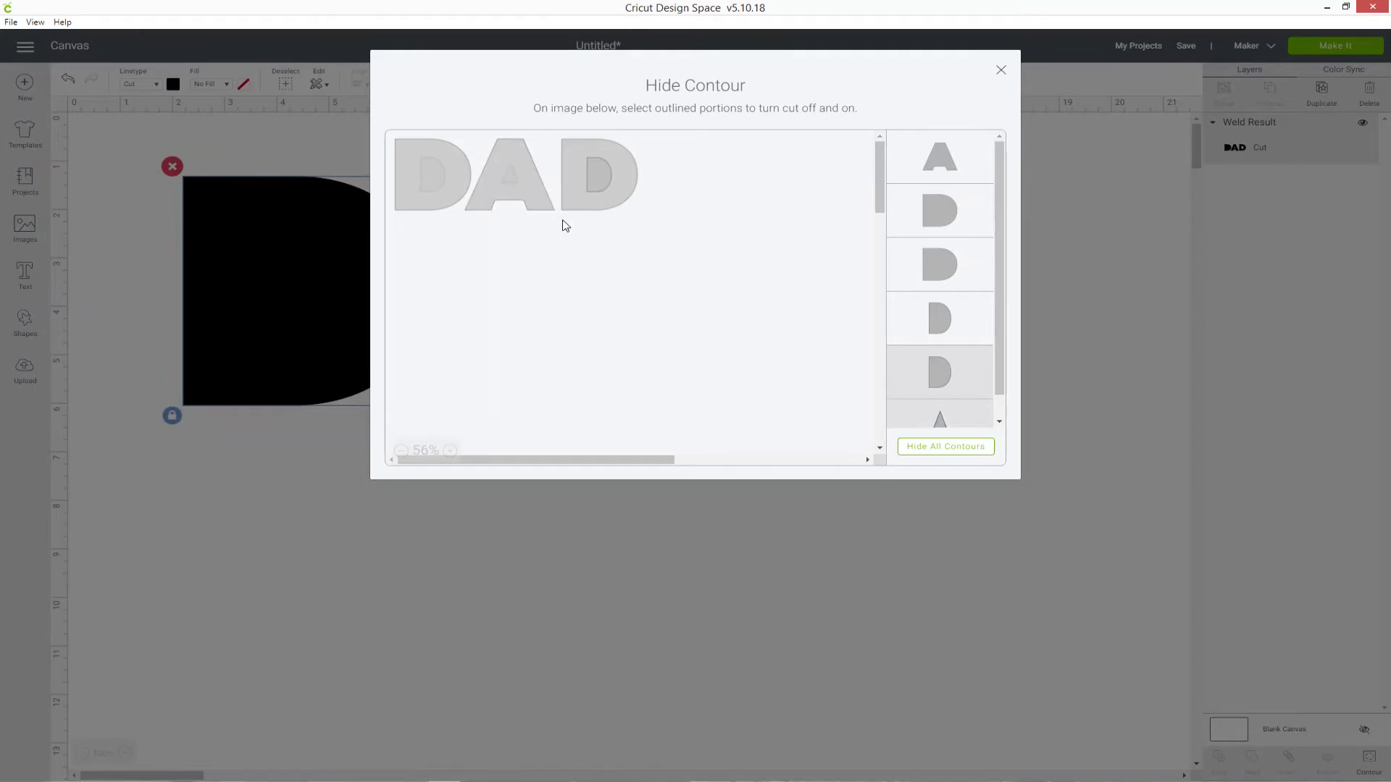
click(607, 181)
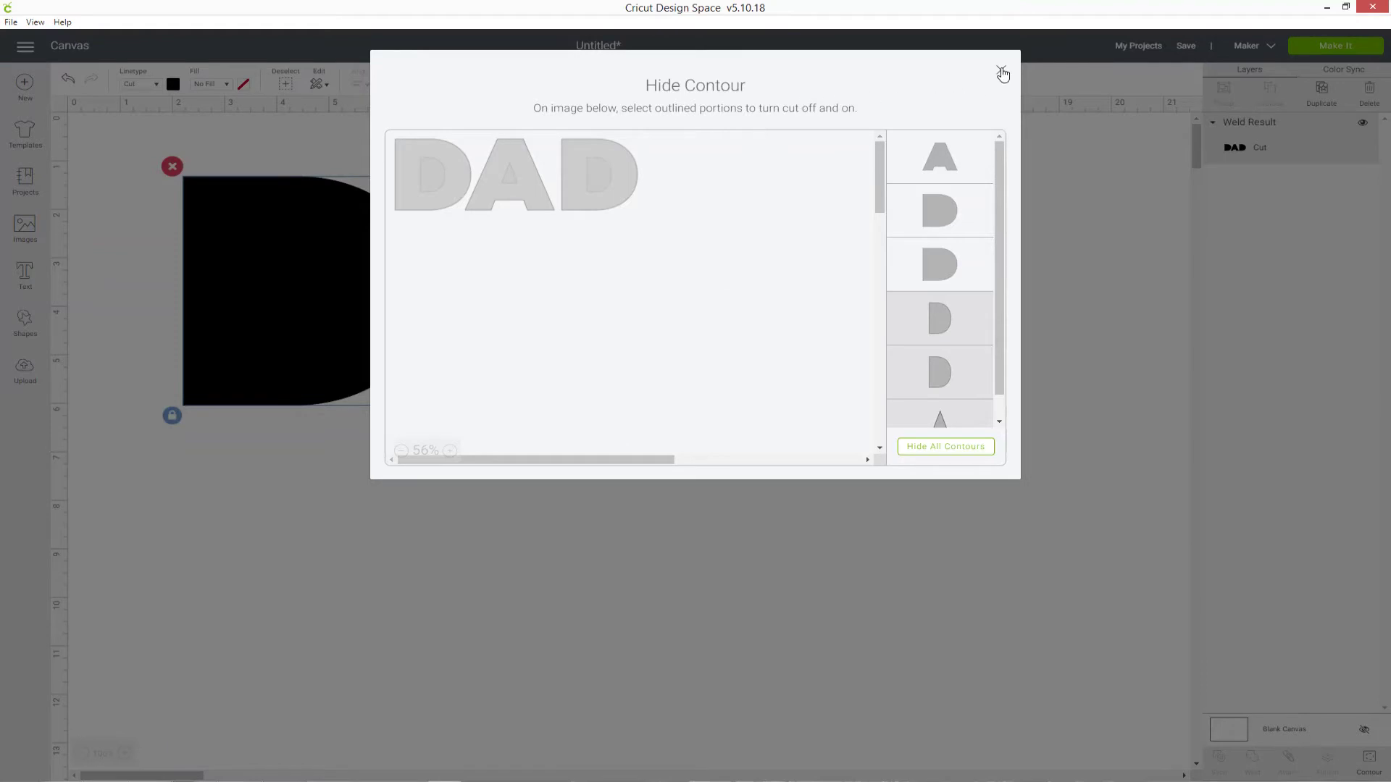
click(1002, 73)
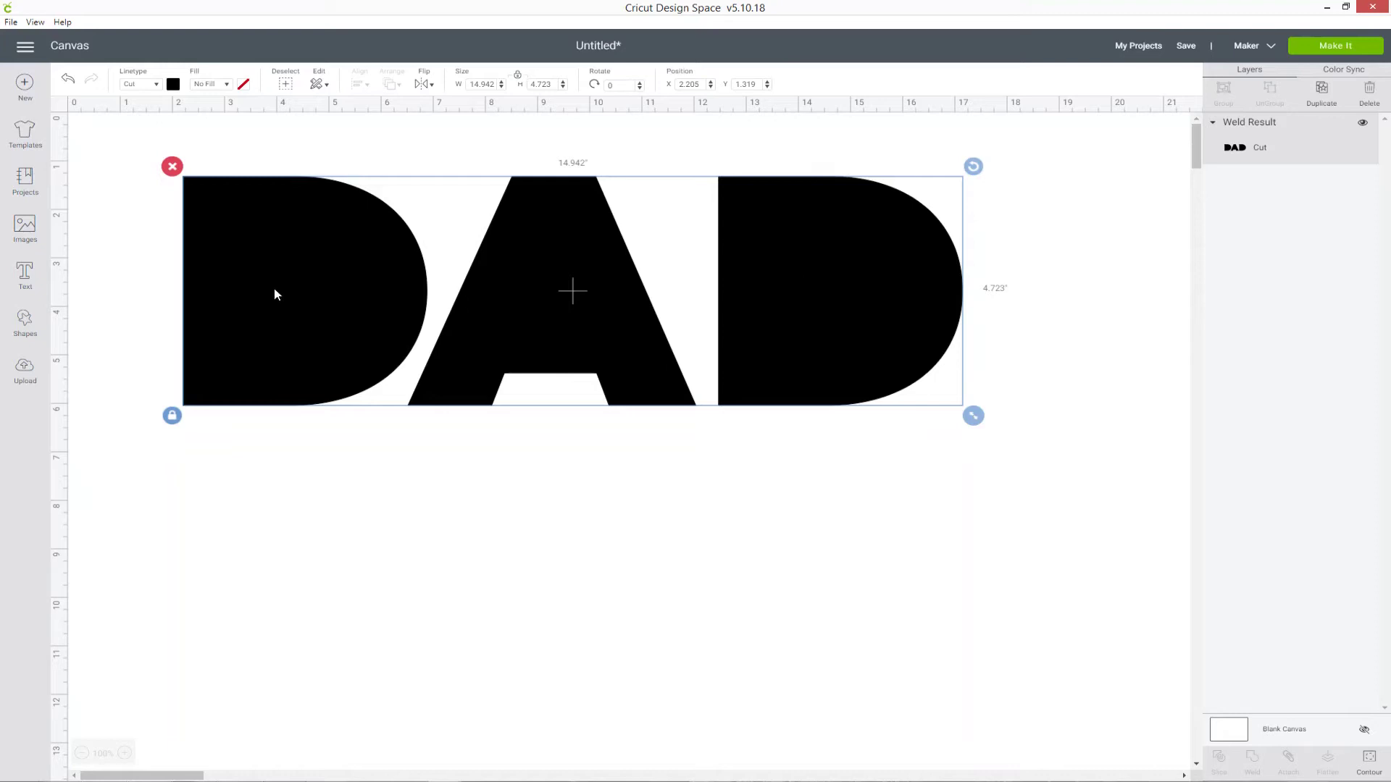
click(579, 565)
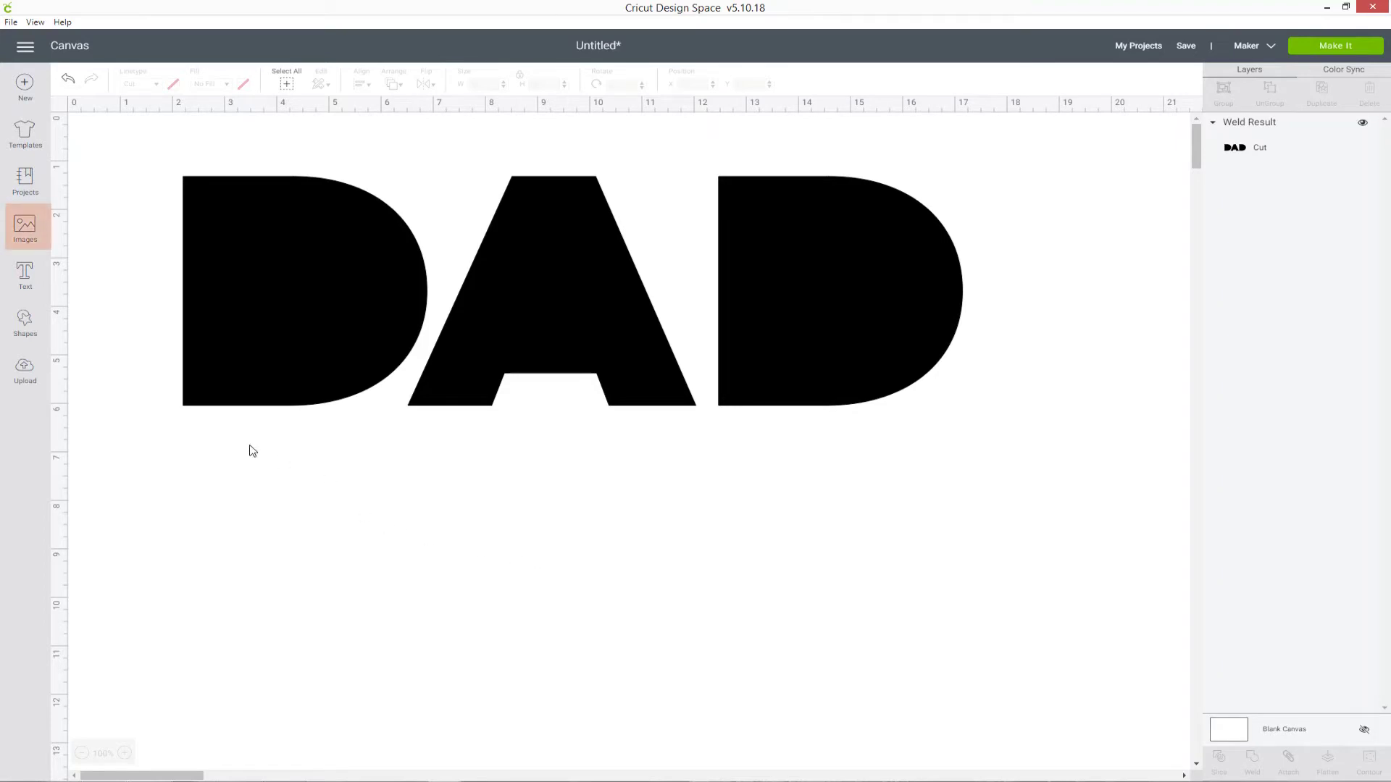
- Search the image library for 'bee' to find beer images
click(27, 232)
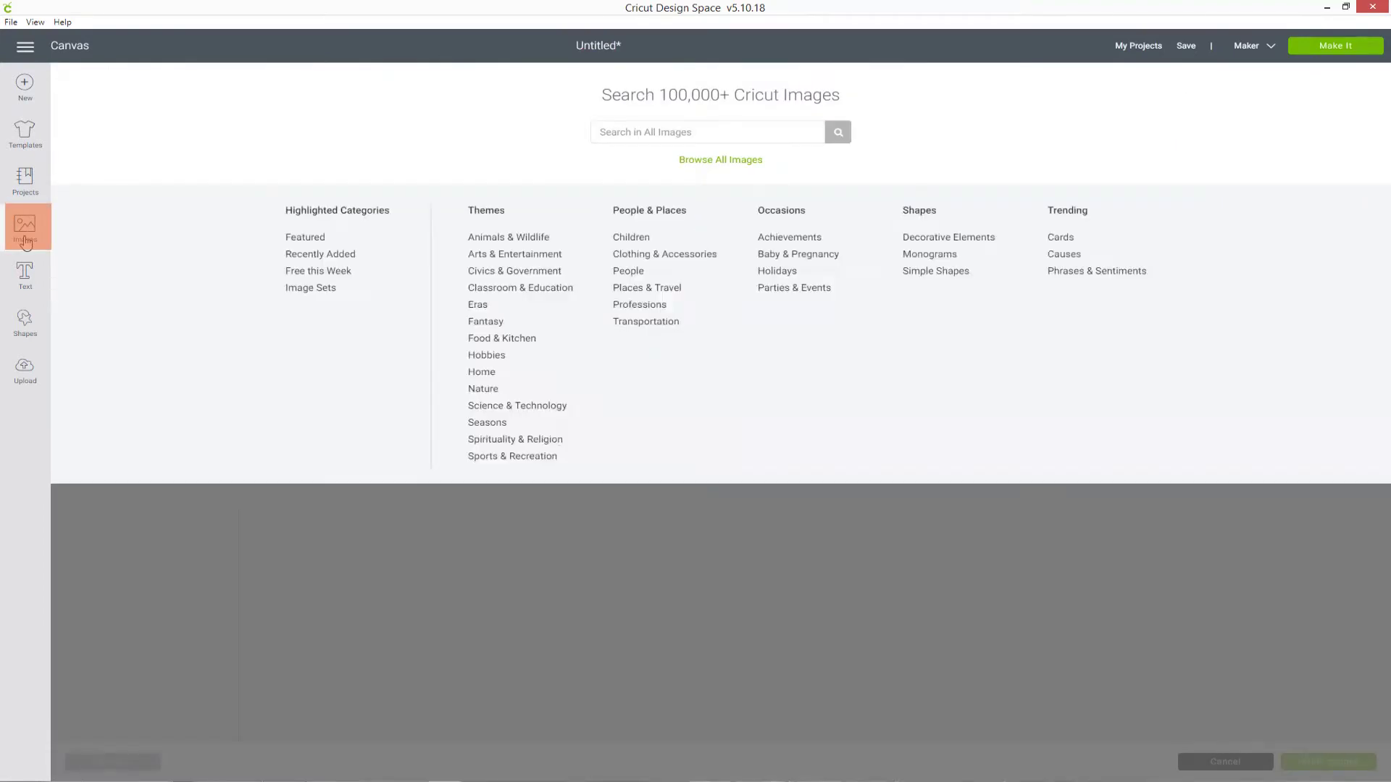
click(667, 130)
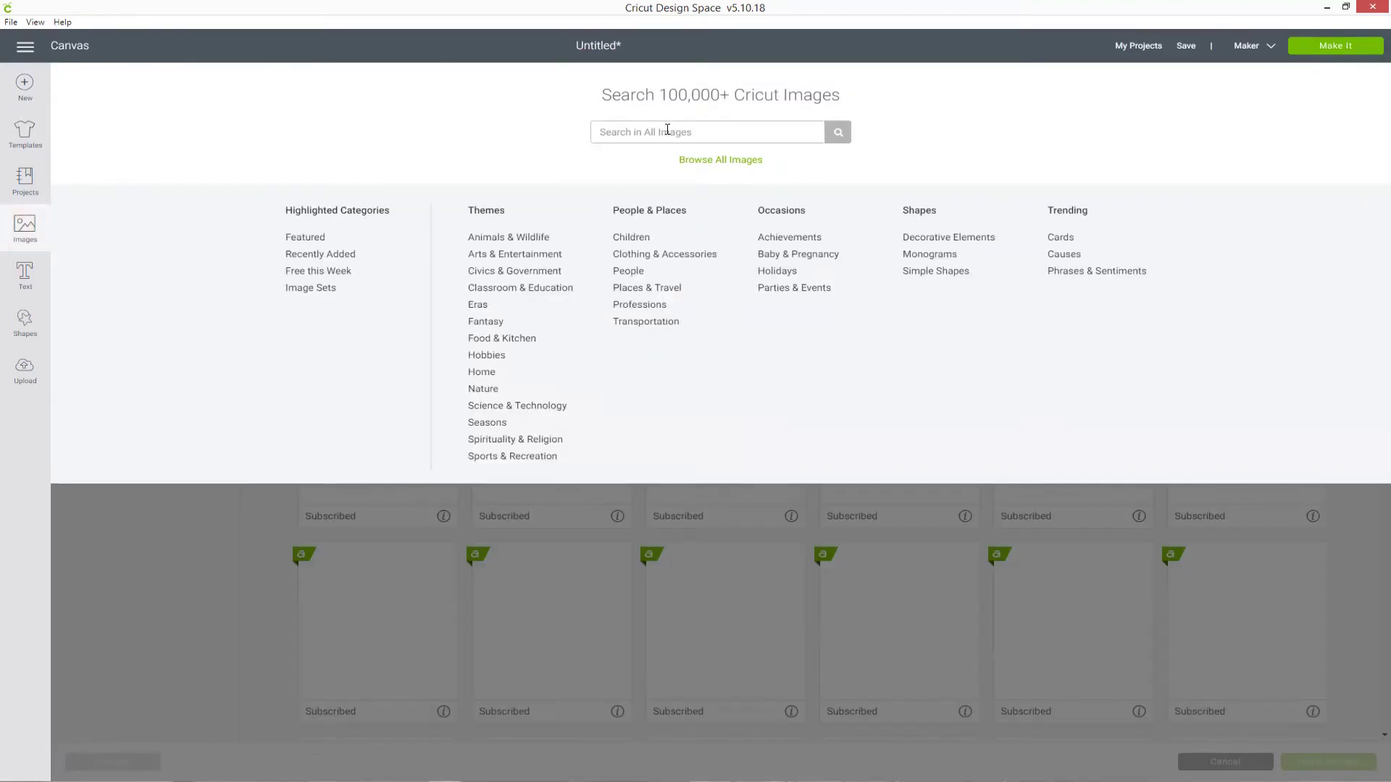
text(beer)
key(Return)
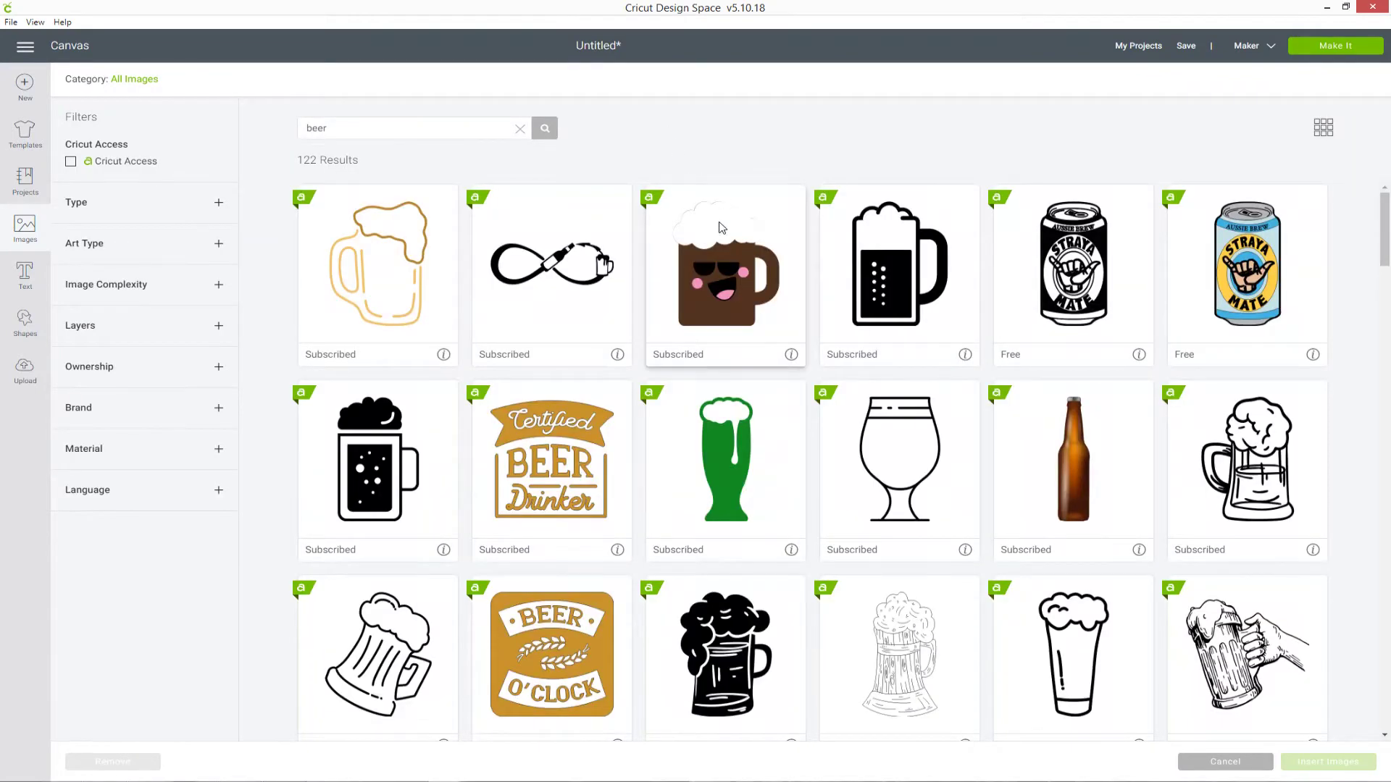
- Pick the Beer Mug, Apporte-moi bottle and clinking mugs images and insert them
scroll(895, 351, down, 2)
scroll(898, 352, down, 2)
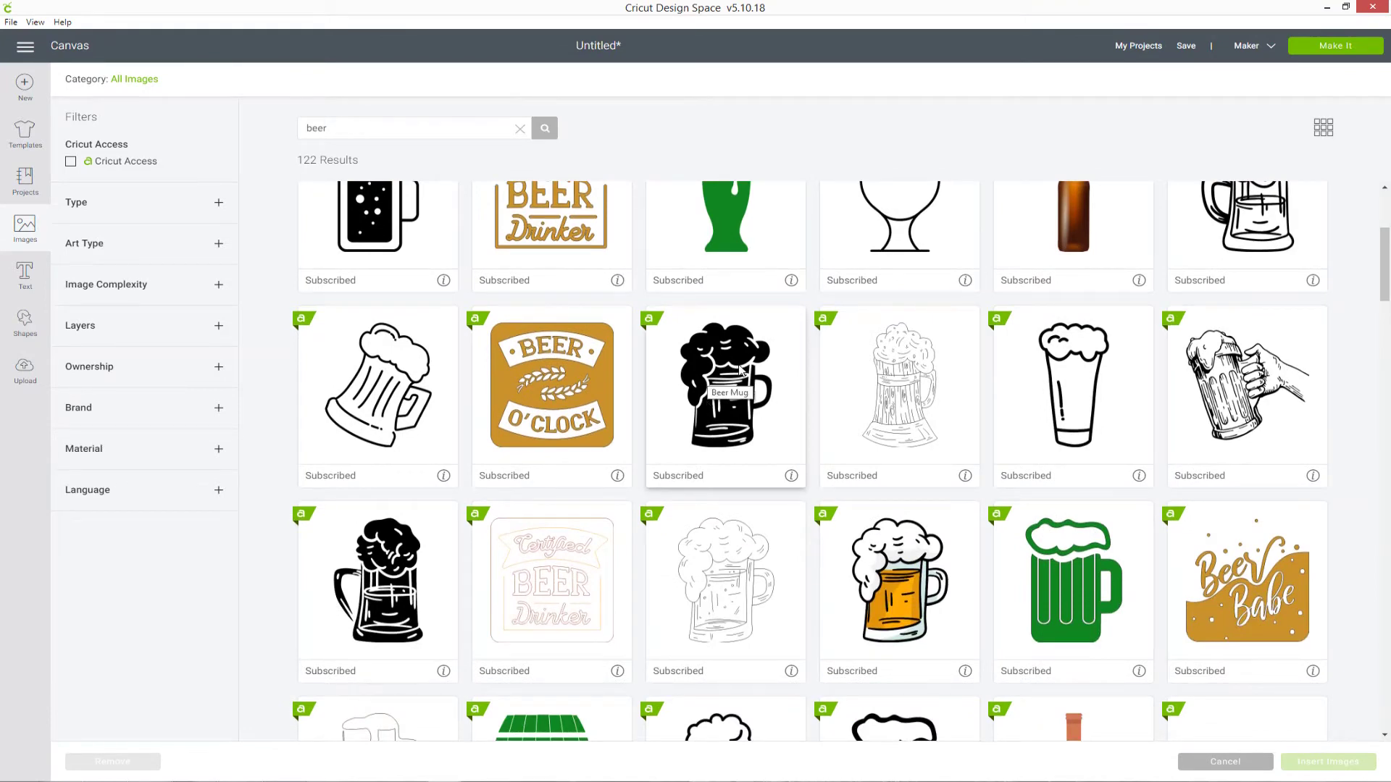
click(735, 370)
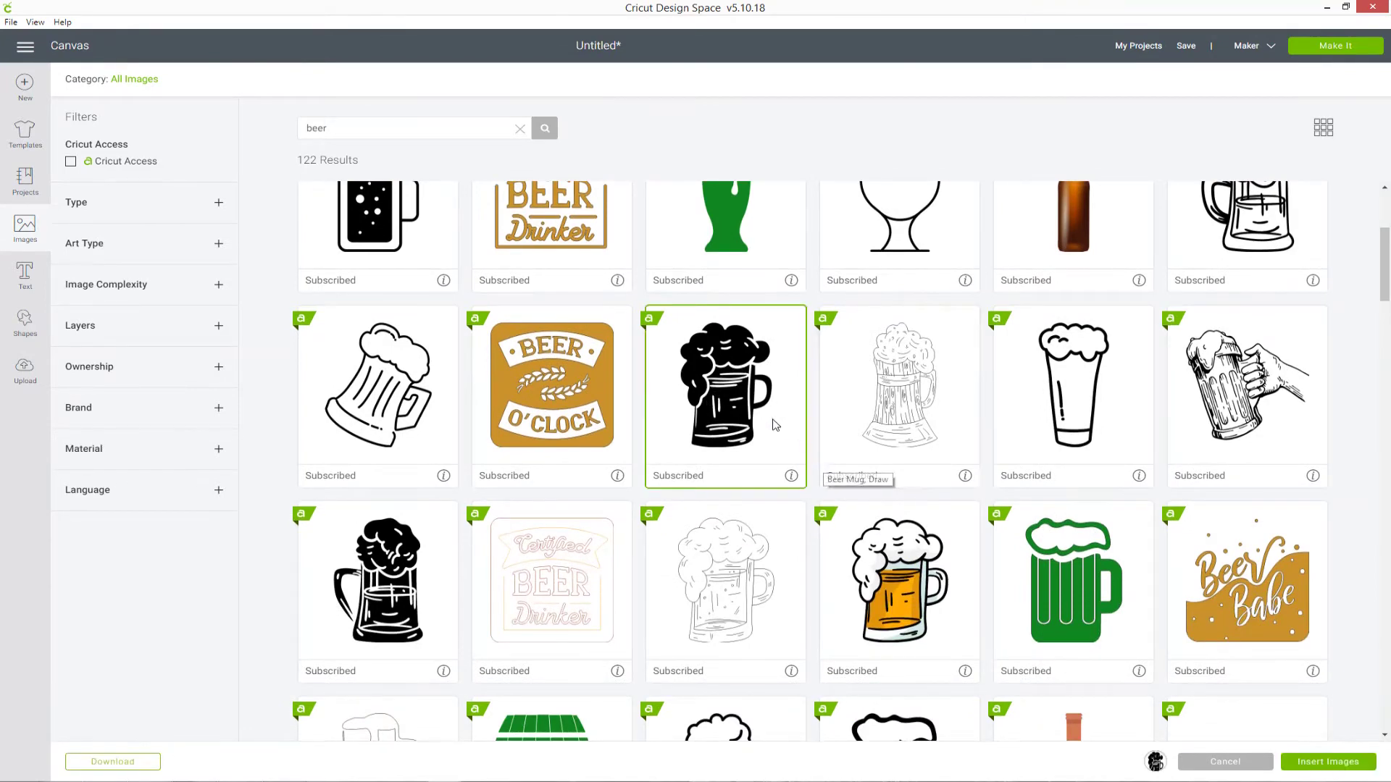
scroll(728, 391, down, 4)
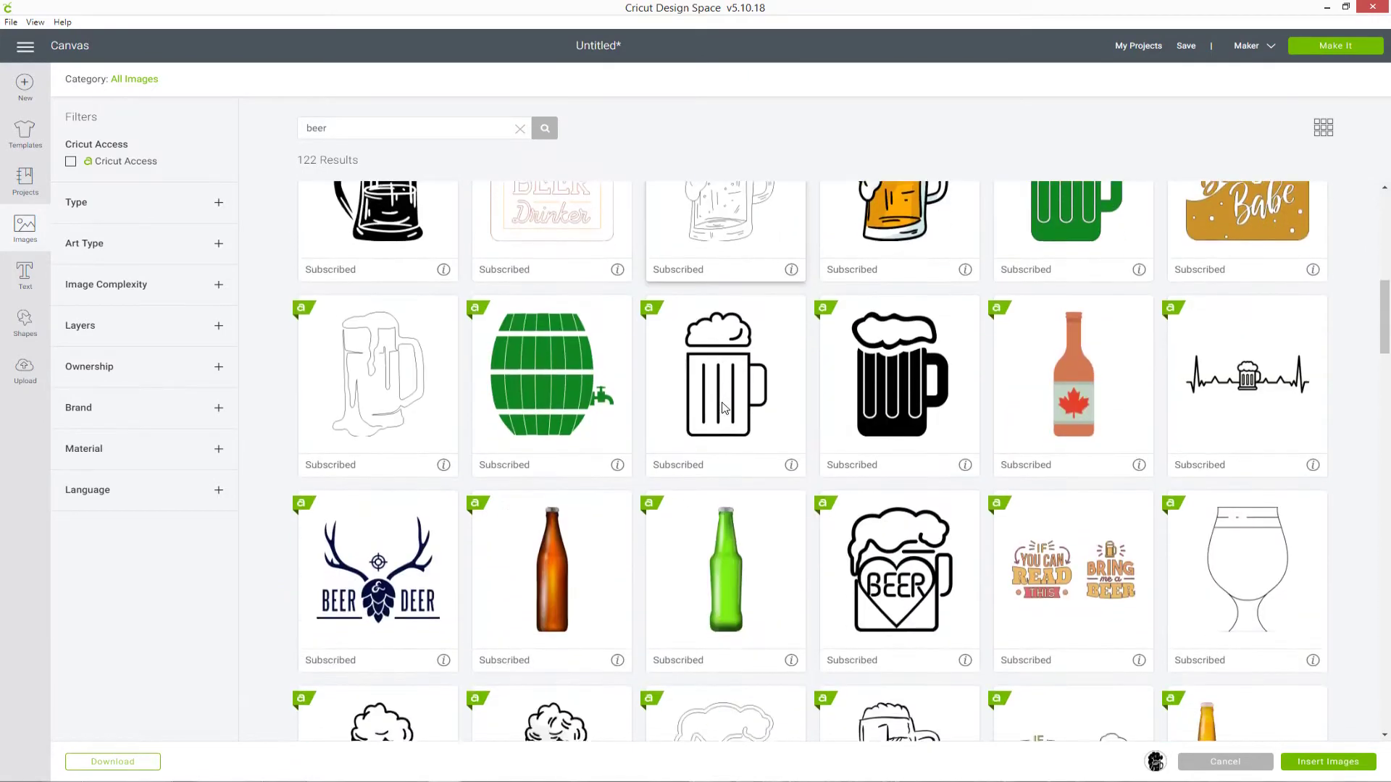
scroll(721, 407, down, 9)
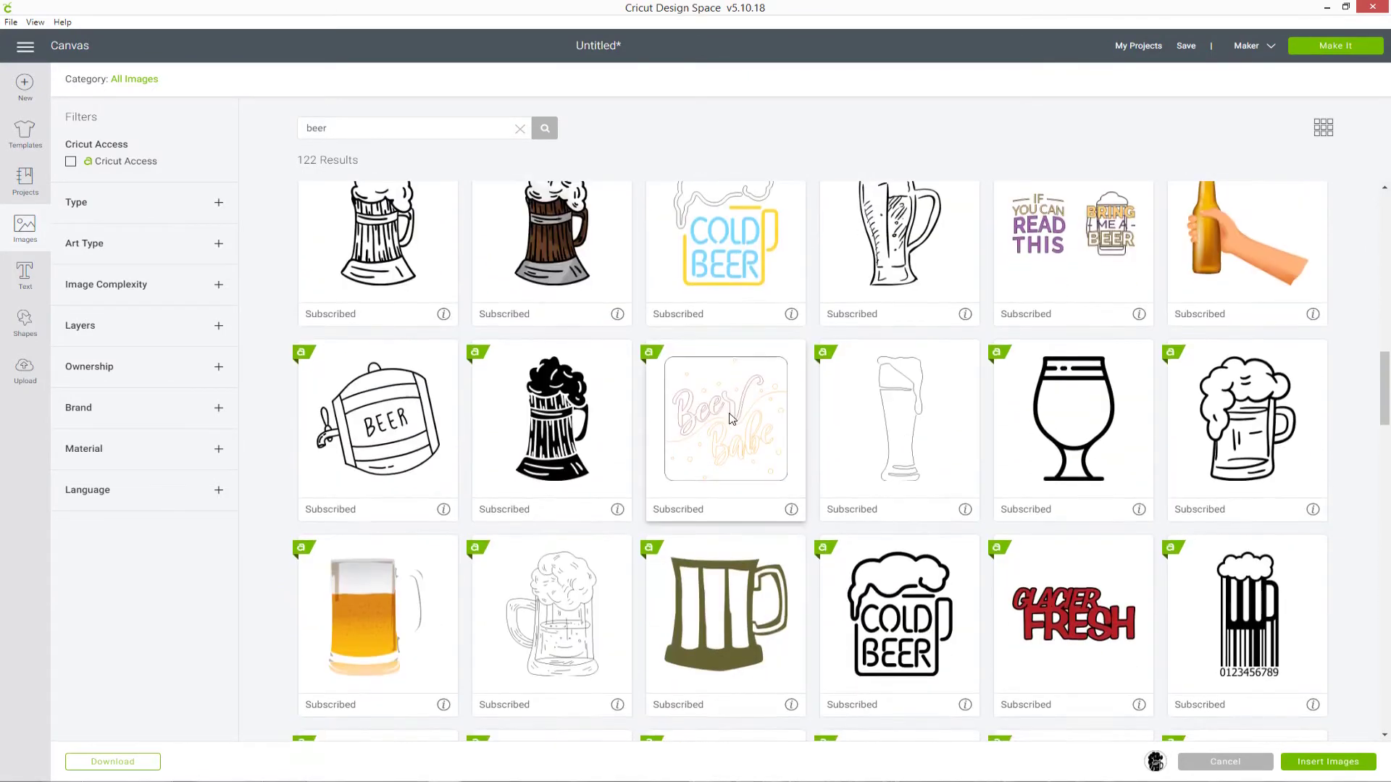
scroll(732, 419, down, 1)
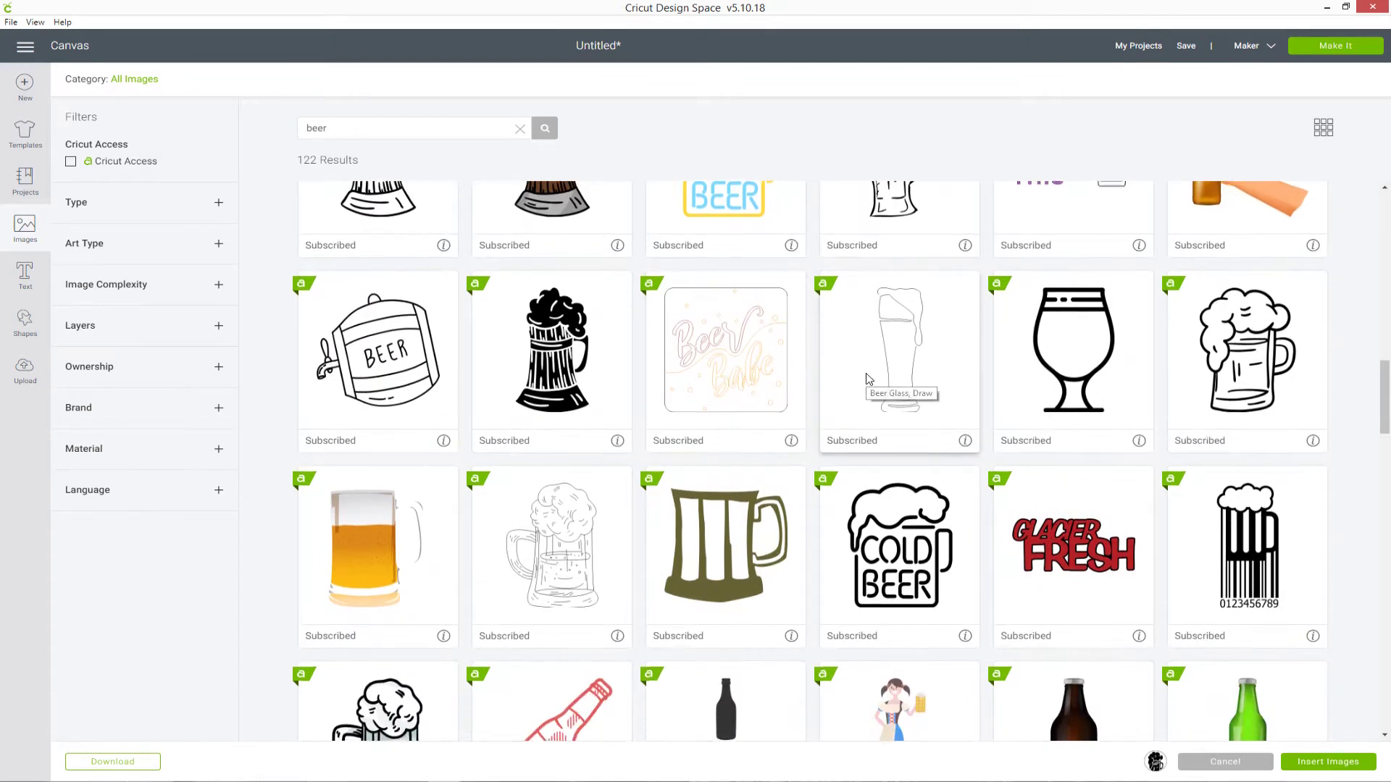
scroll(872, 374, down, 4)
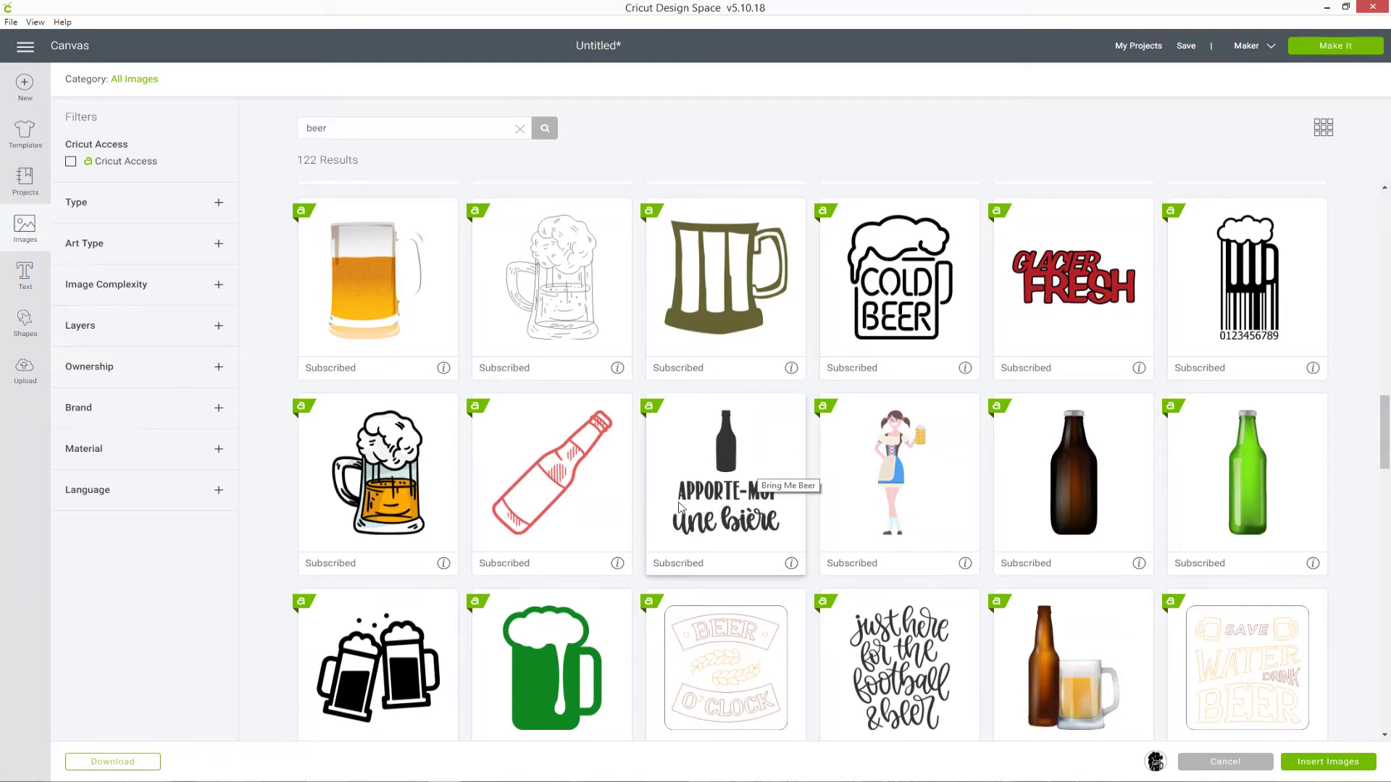
click(741, 457)
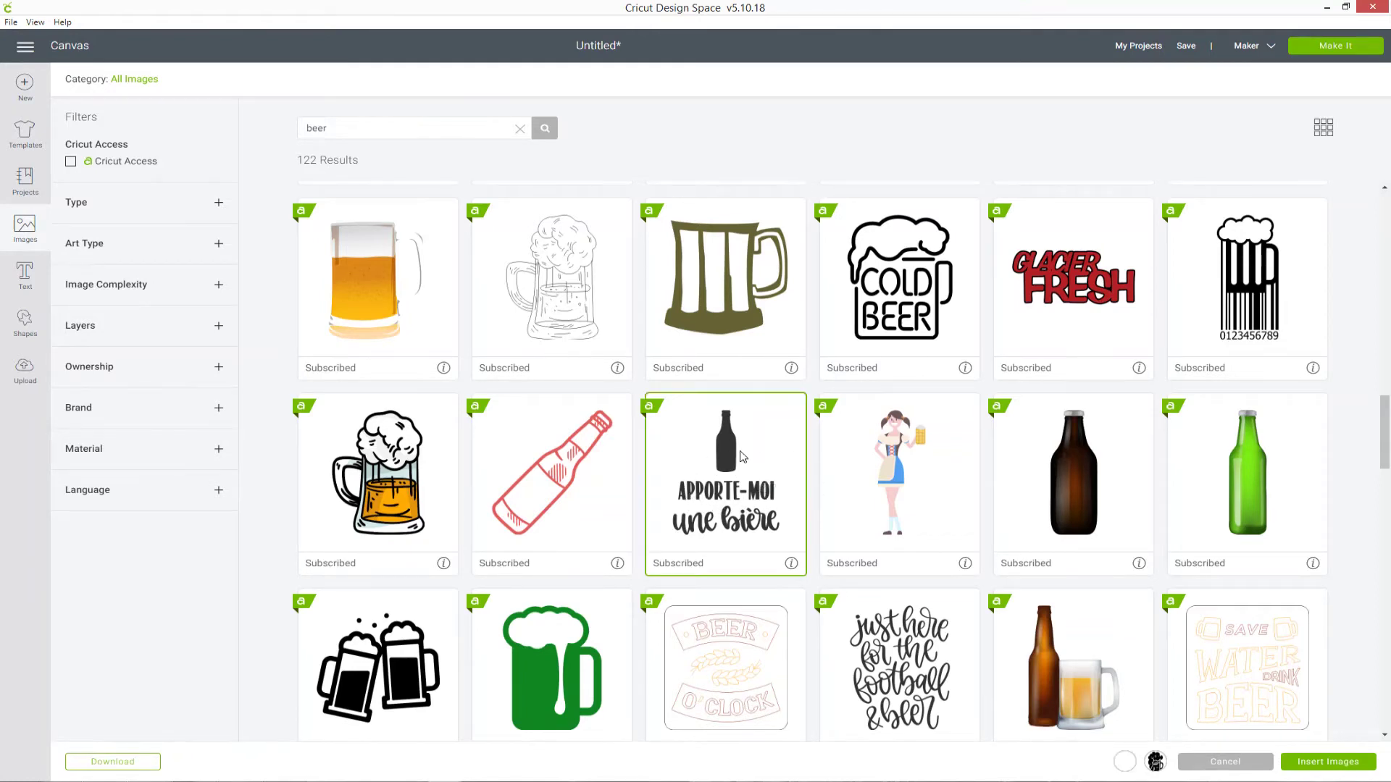
scroll(730, 457, down, 2)
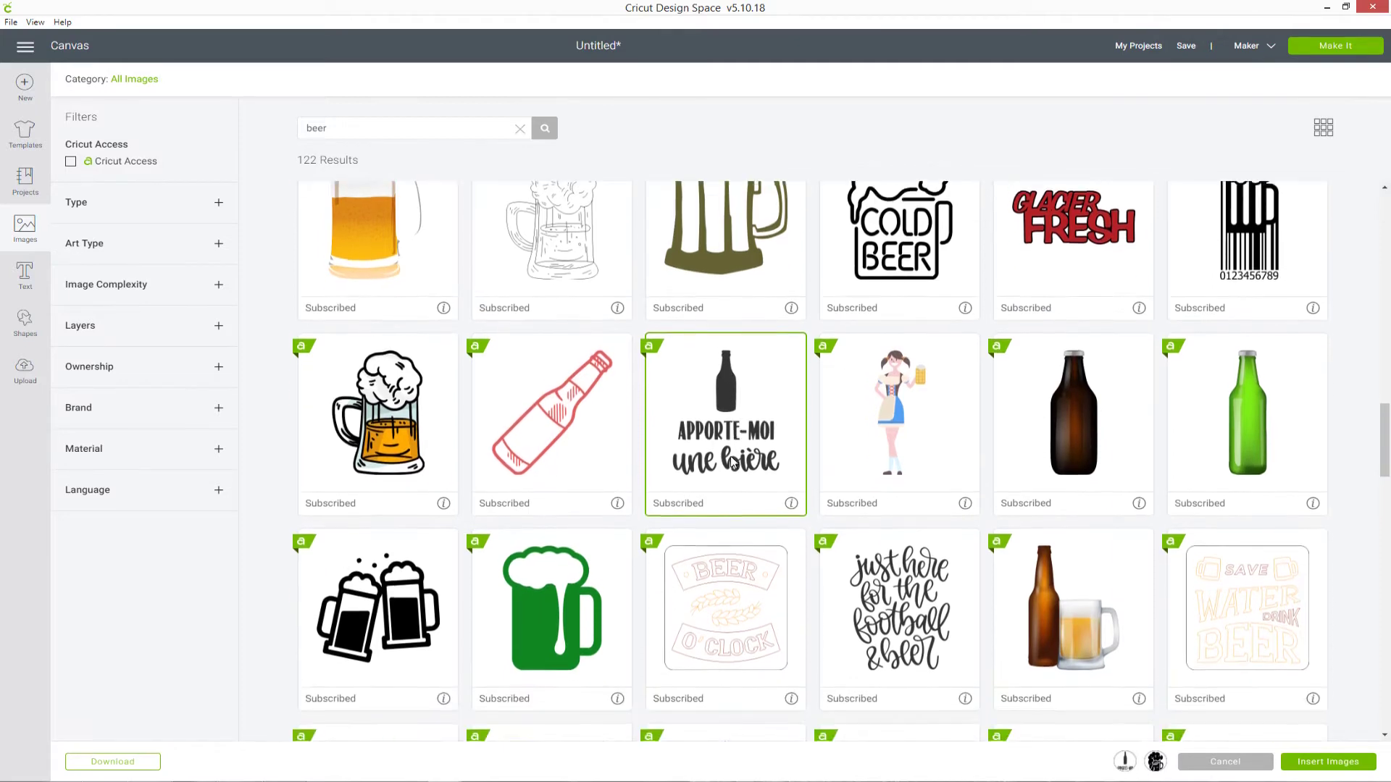
click(395, 523)
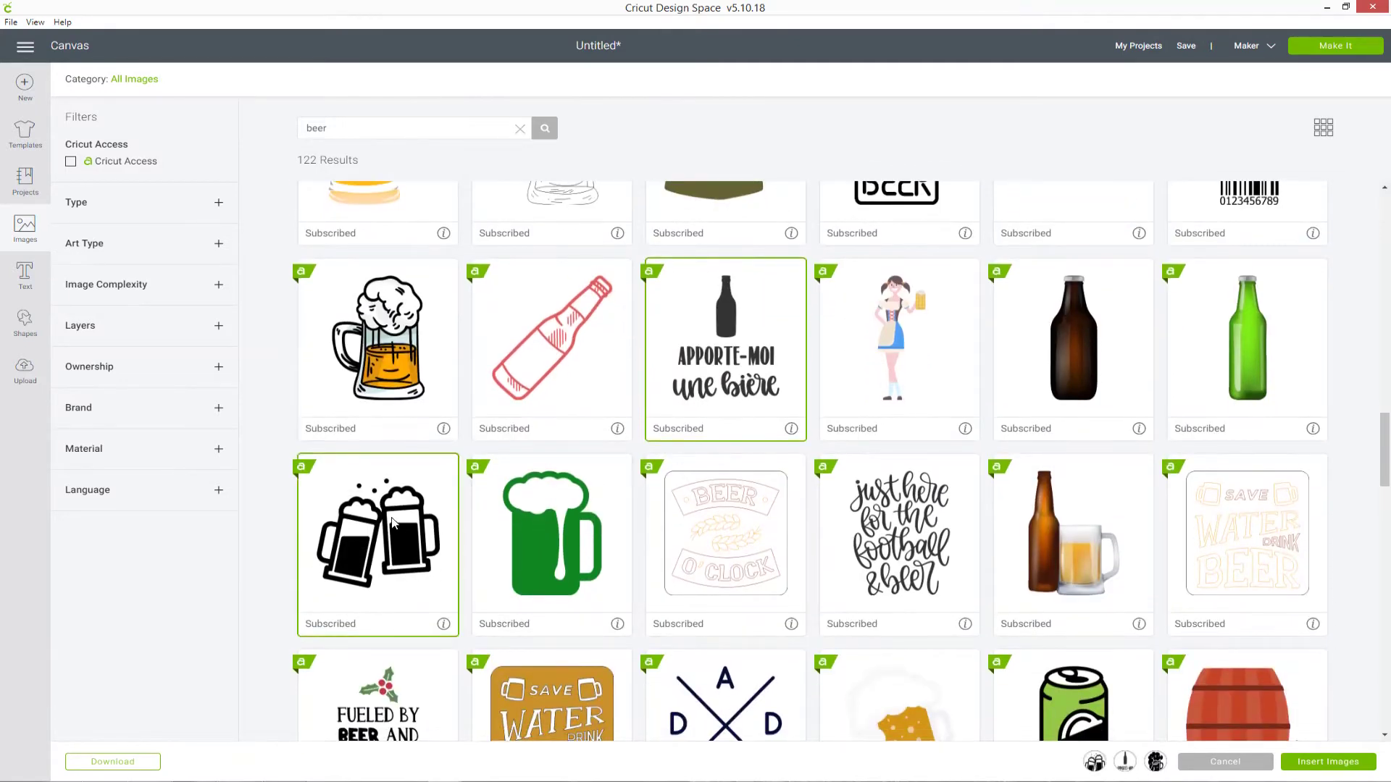
click(1327, 761)
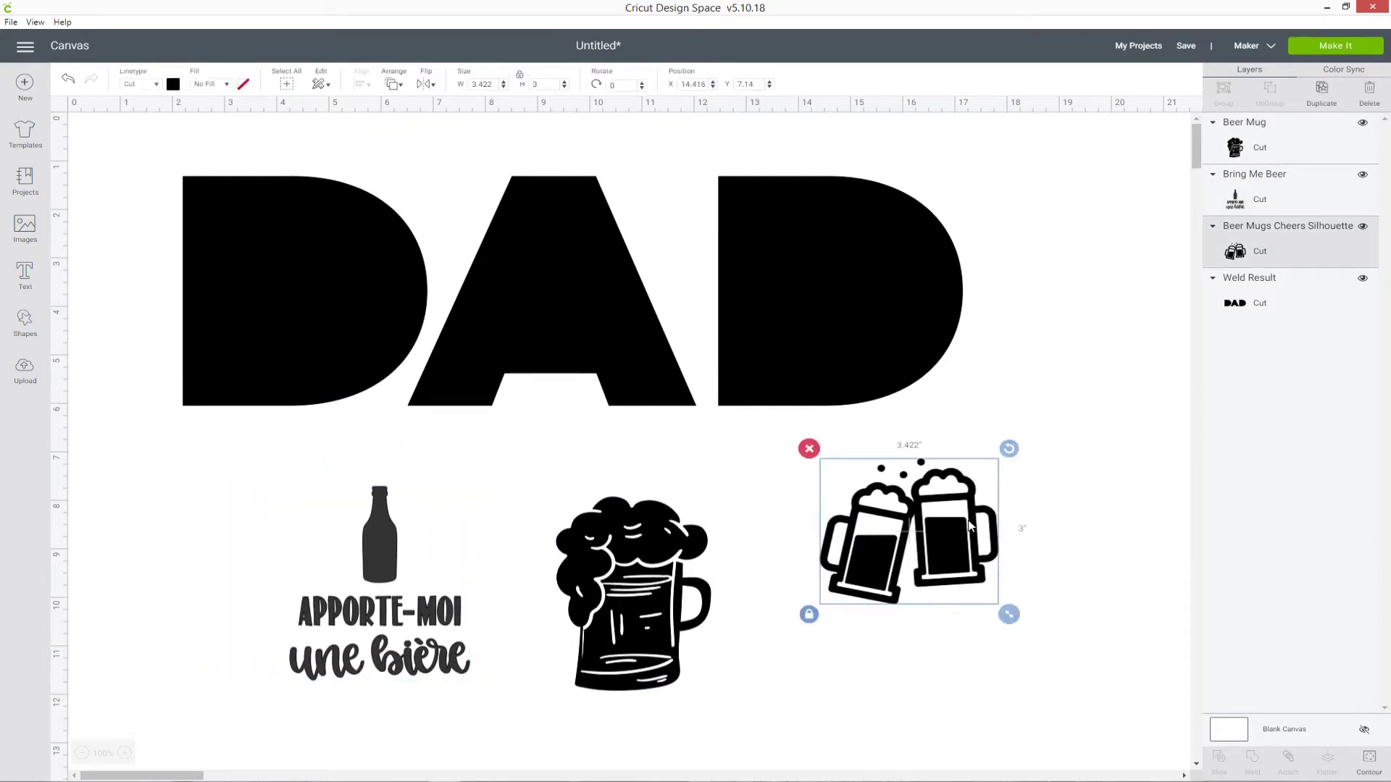
- Make the clinking mugs yellow and place them inside the first D
mouse_move(970, 522)
mouse_down()
mouse_move(524, 395)
mouse_move(358, 280)
mouse_move(344, 289)
mouse_move(836, 452)
mouse_move(954, 518)
mouse_up()
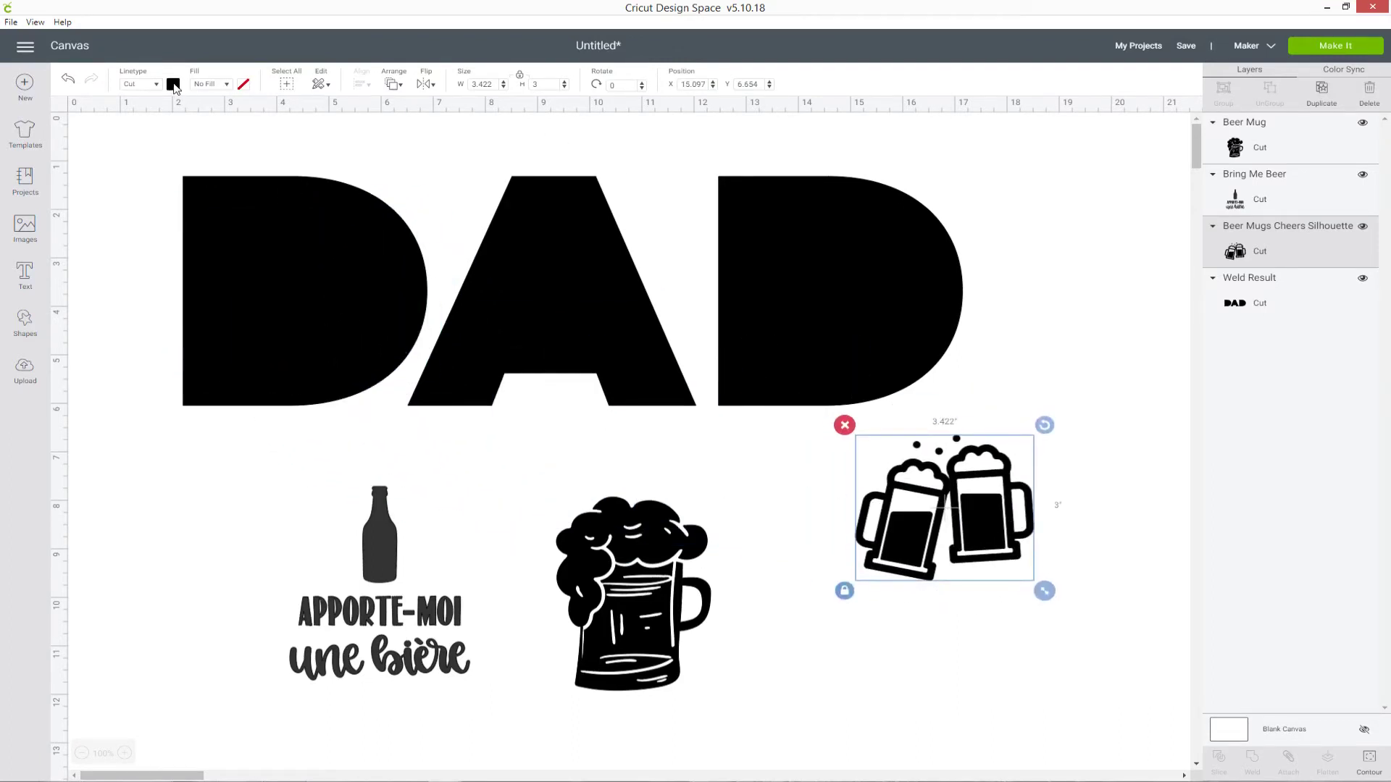
click(172, 85)
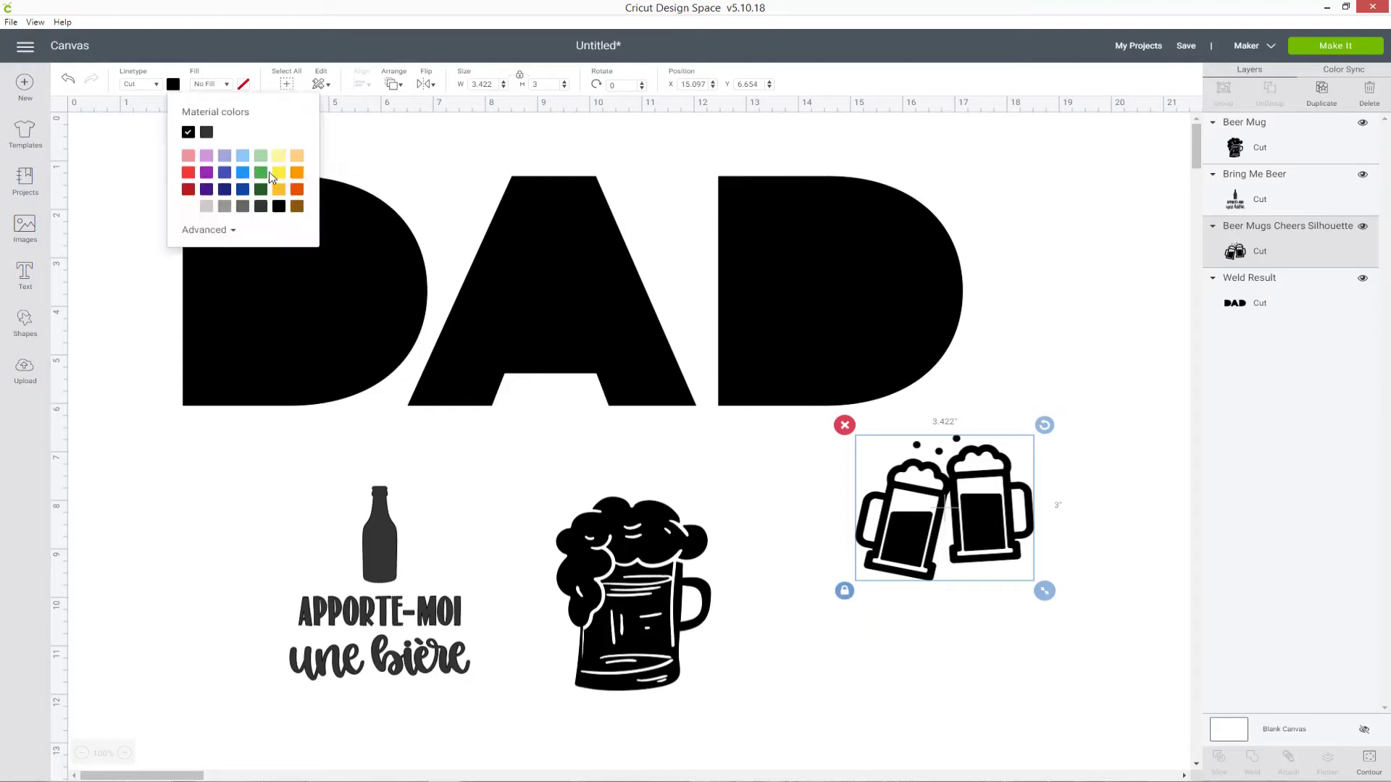
click(279, 174)
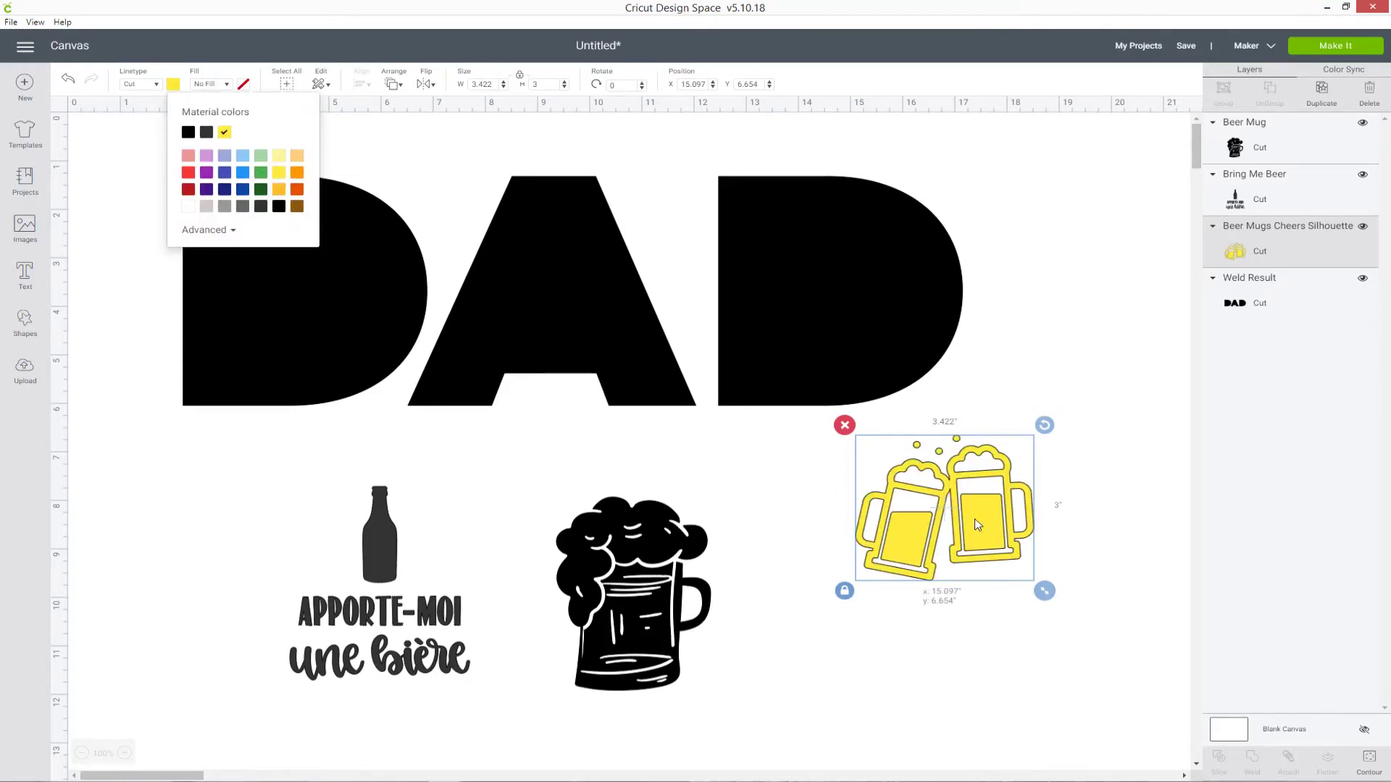
drag(977, 524, 345, 284)
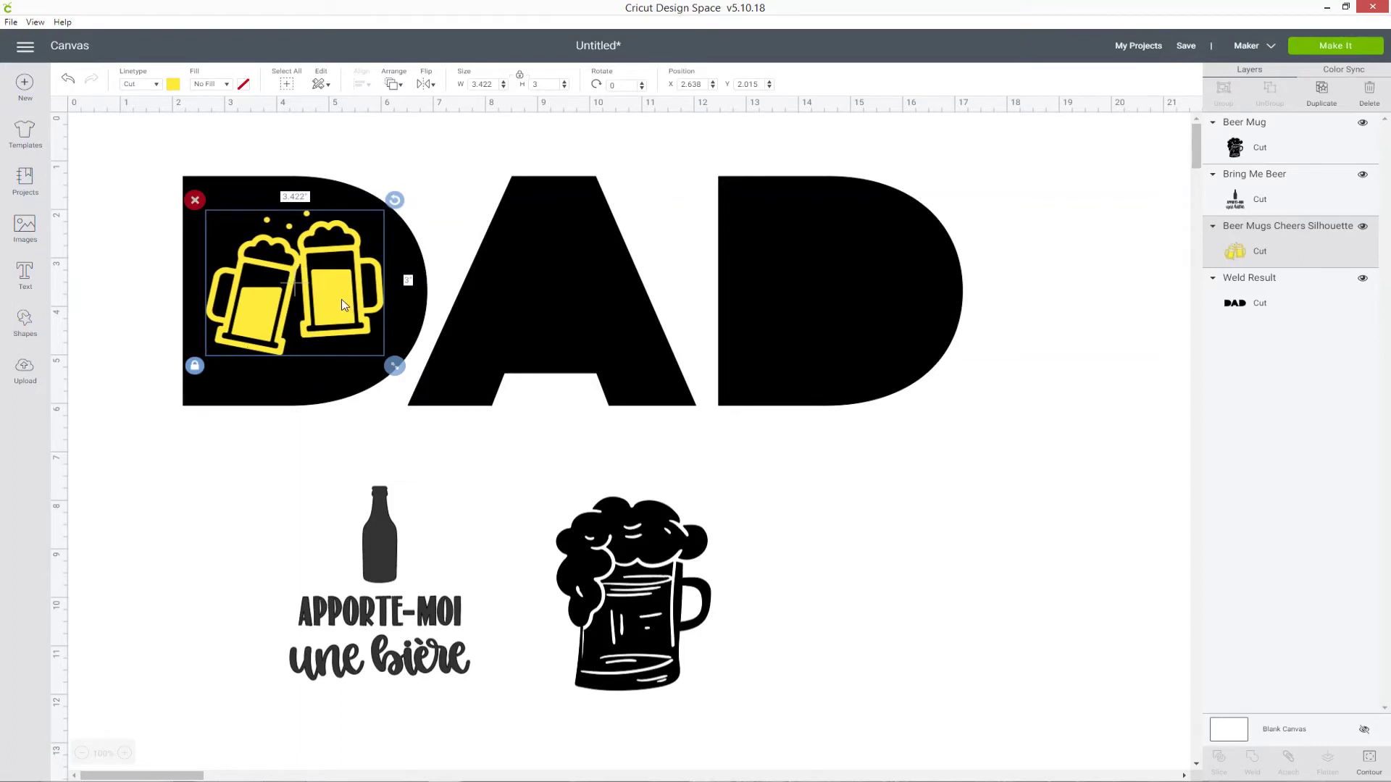
drag(343, 304, 352, 311)
click(889, 548)
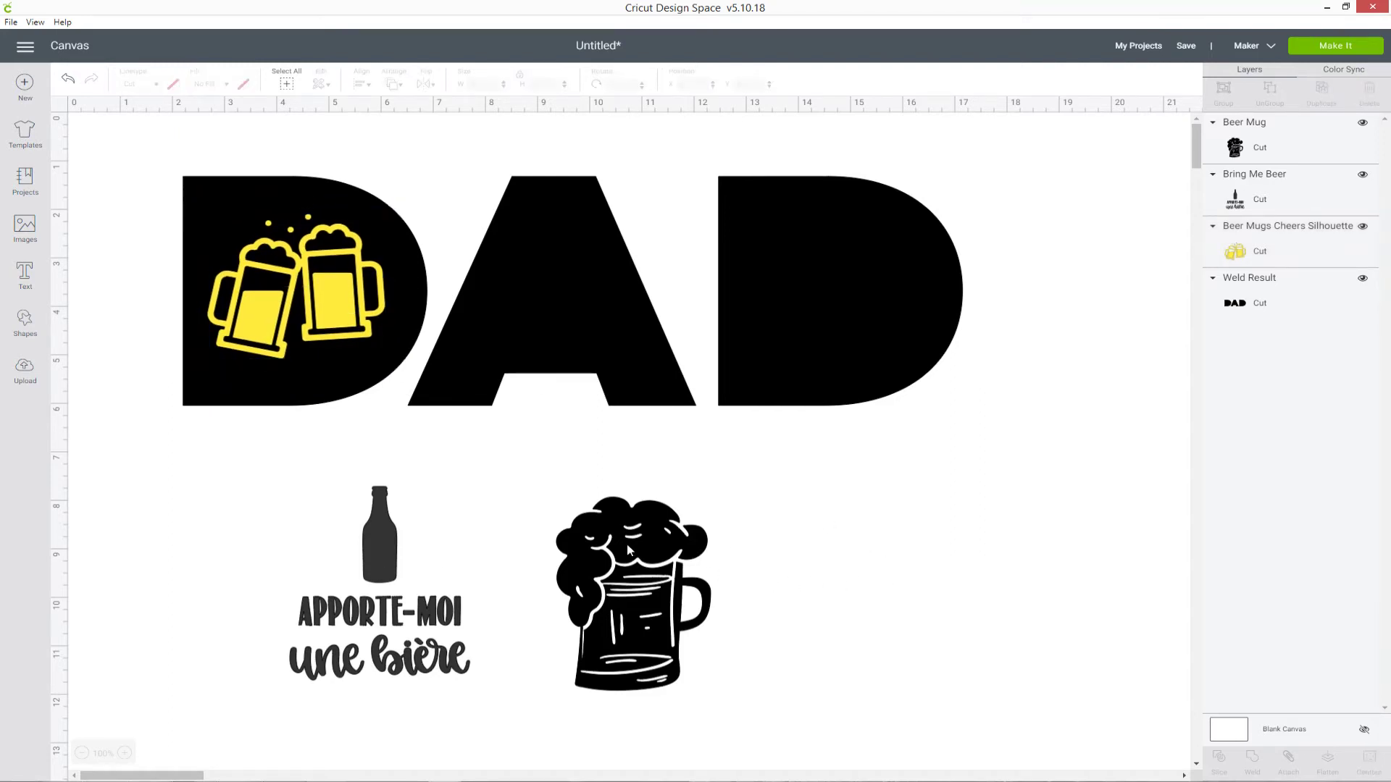
- Make the Beer Mug yellow, shrink it into the last D, and move the bottle image
click(649, 552)
drag(650, 553, 712, 521)
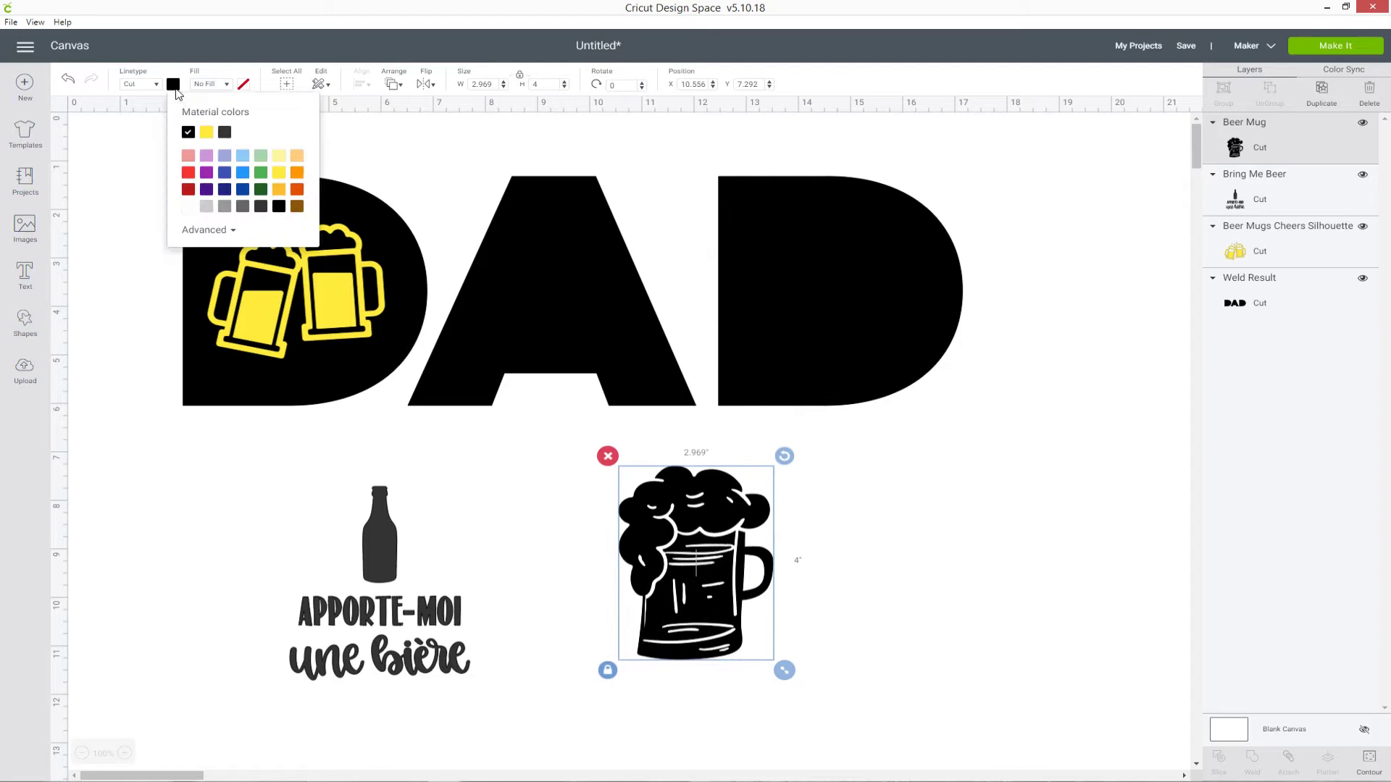
click(173, 84)
click(212, 134)
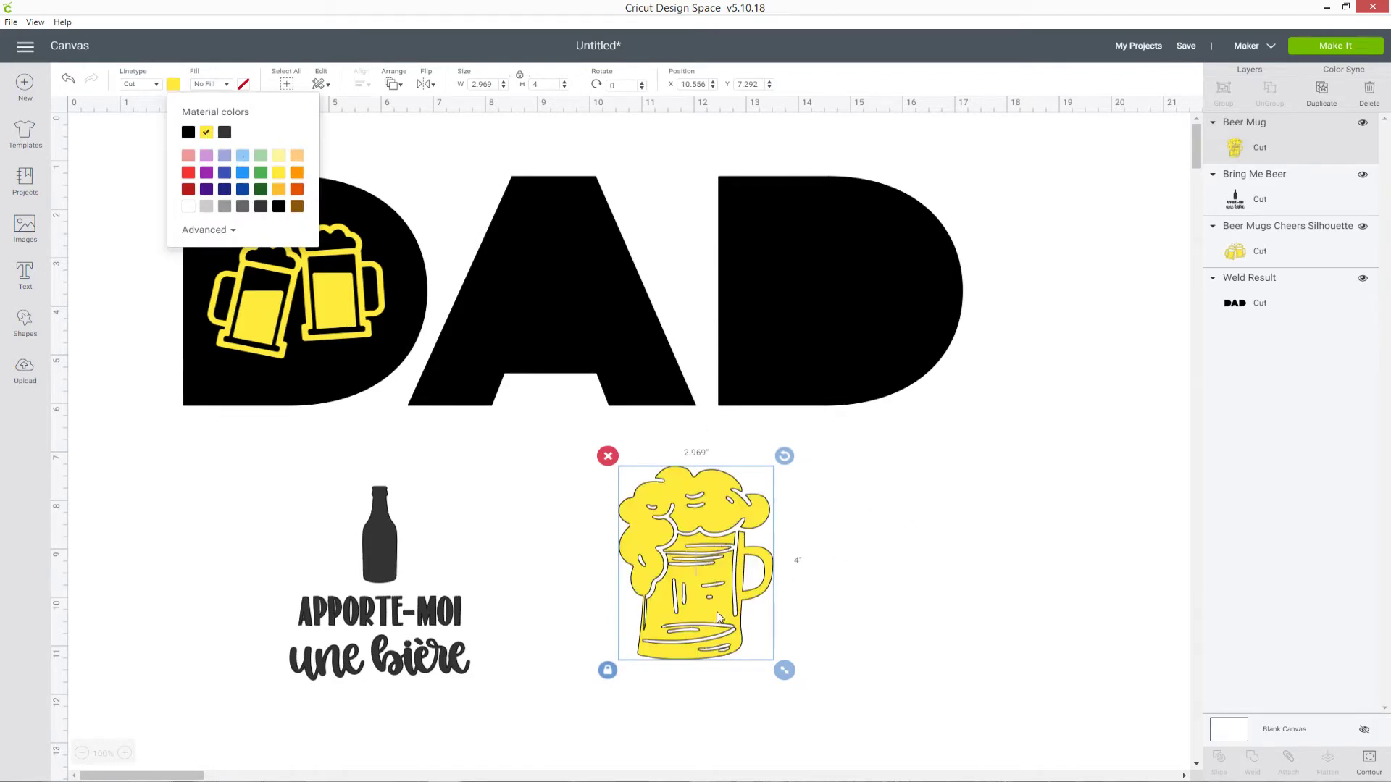
drag(728, 574, 873, 300)
mouse_move(931, 395)
mouse_down()
mouse_move(866, 338)
mouse_move(922, 388)
mouse_up()
drag(829, 334, 825, 334)
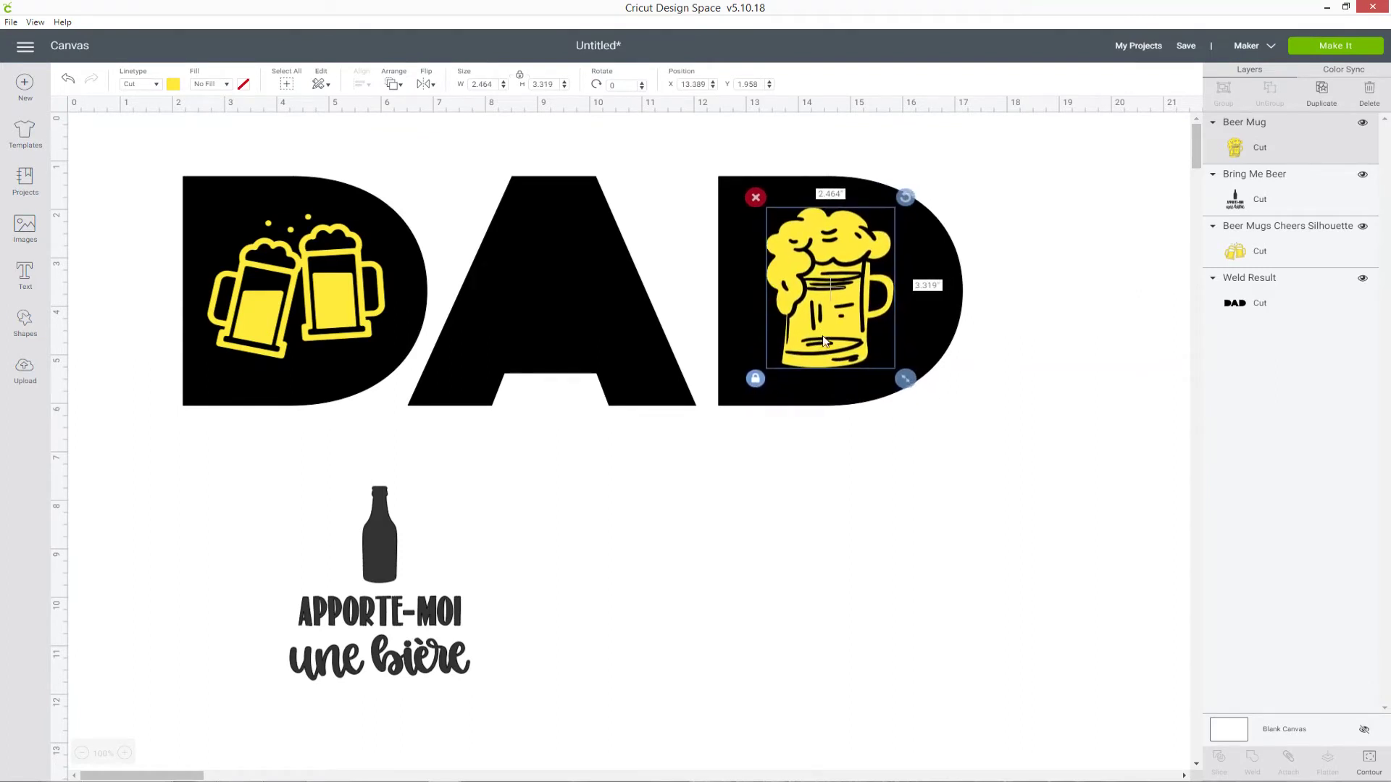
click(917, 457)
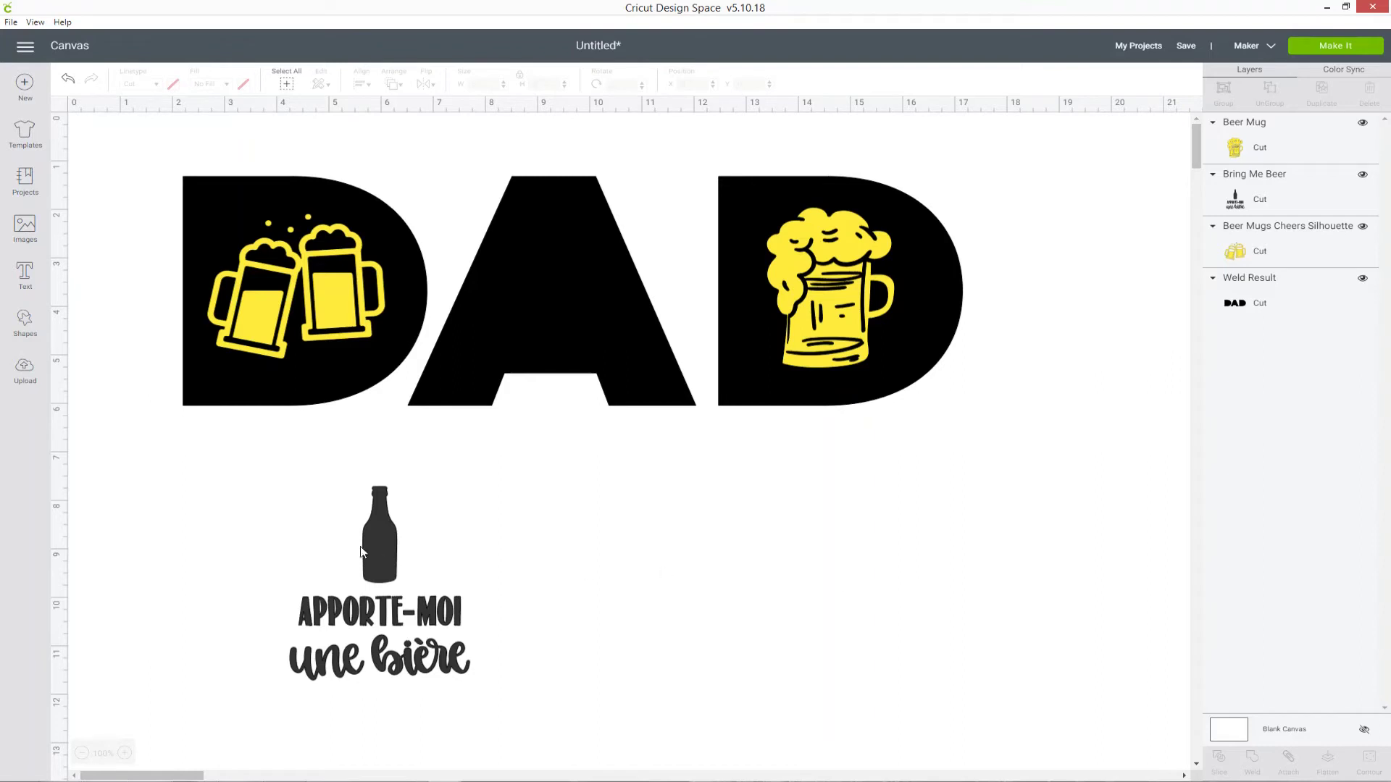
drag(426, 537, 575, 497)
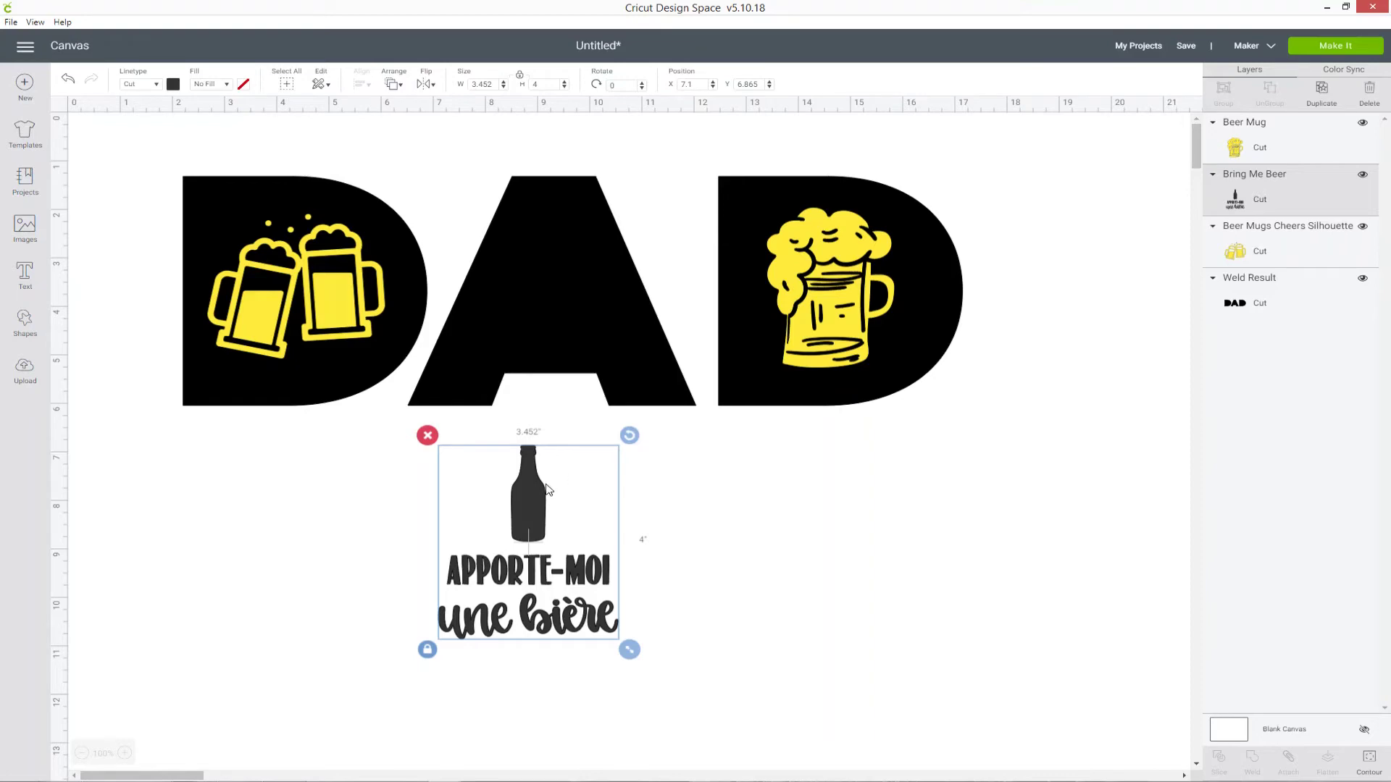
- In Contour, hide all of Bring Me Beer, then restore only the bottle, leaving 'bière' hidden
click(1369, 769)
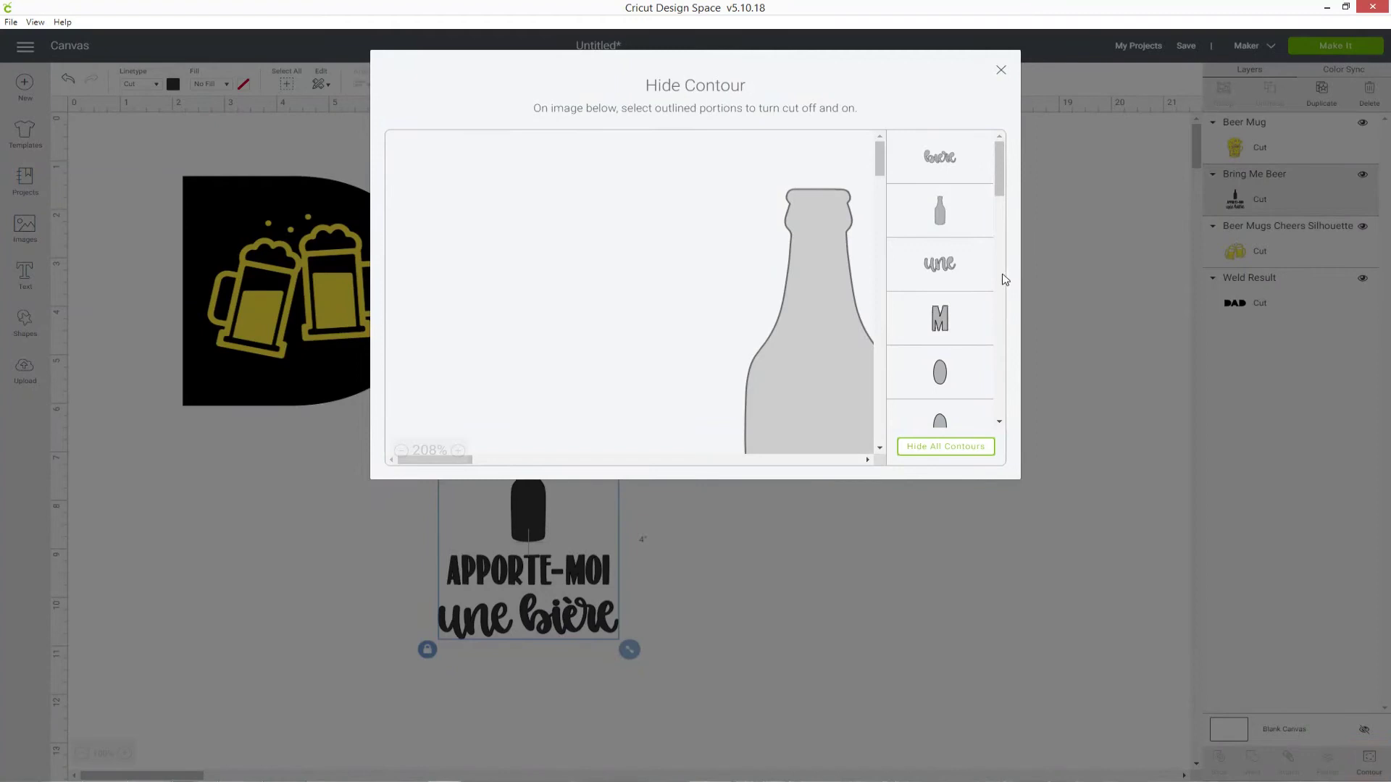
click(402, 451)
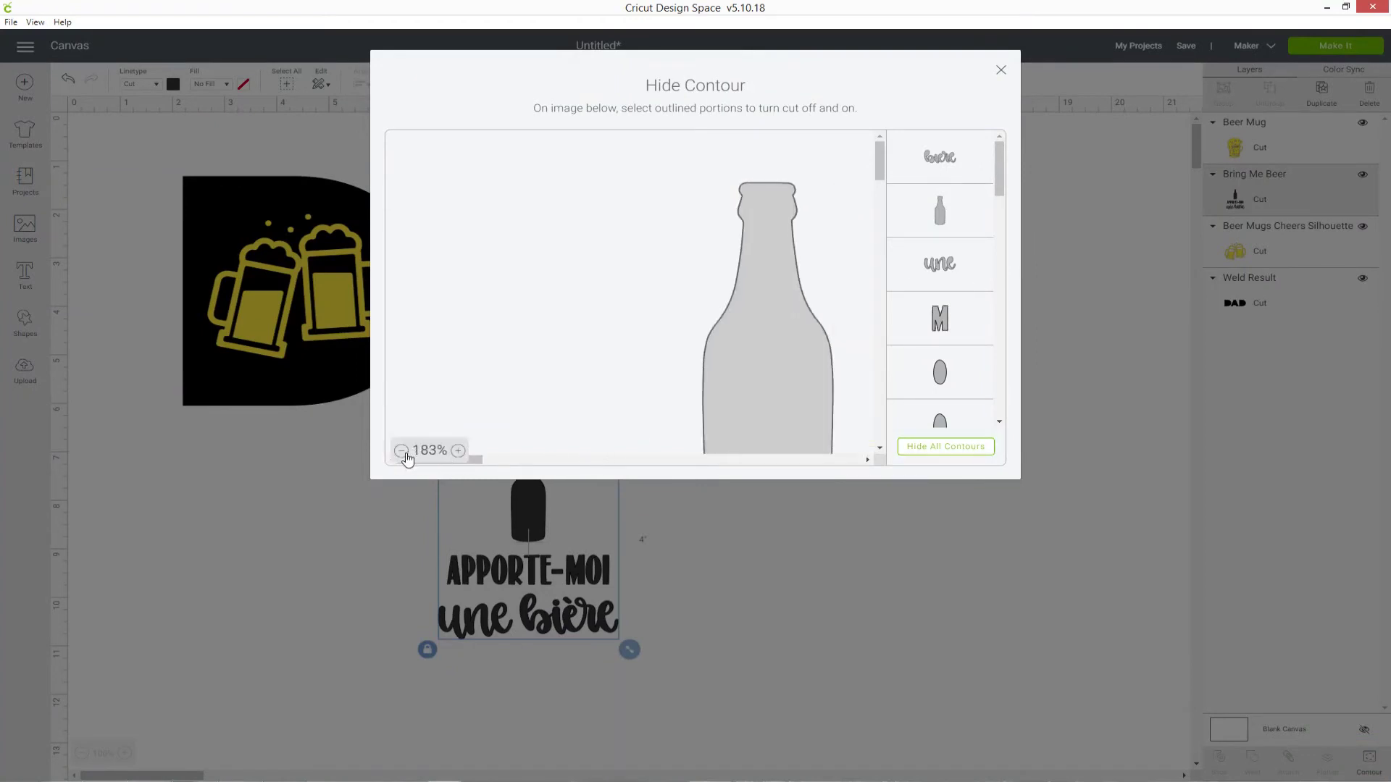
click(402, 450)
click(402, 450)
click(402, 450)
click(402, 450)
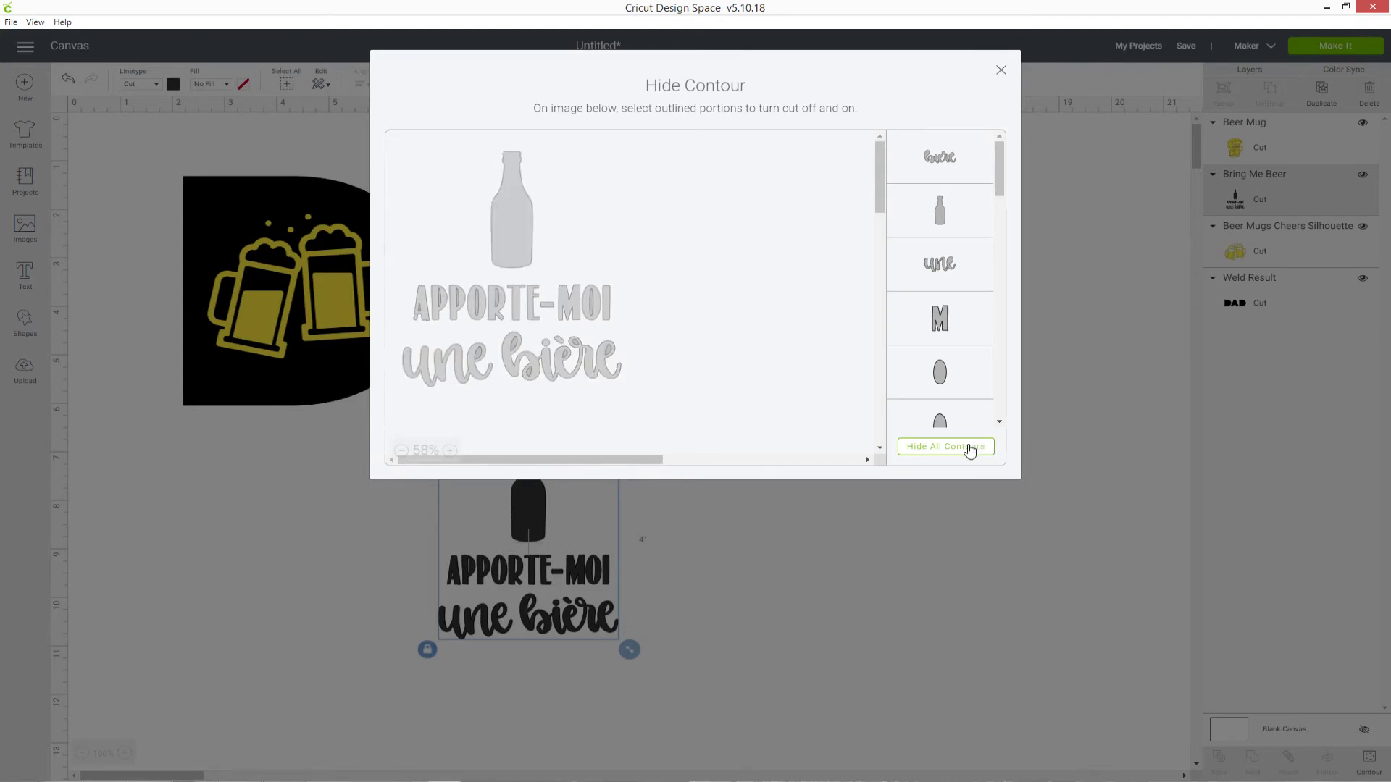
click(946, 446)
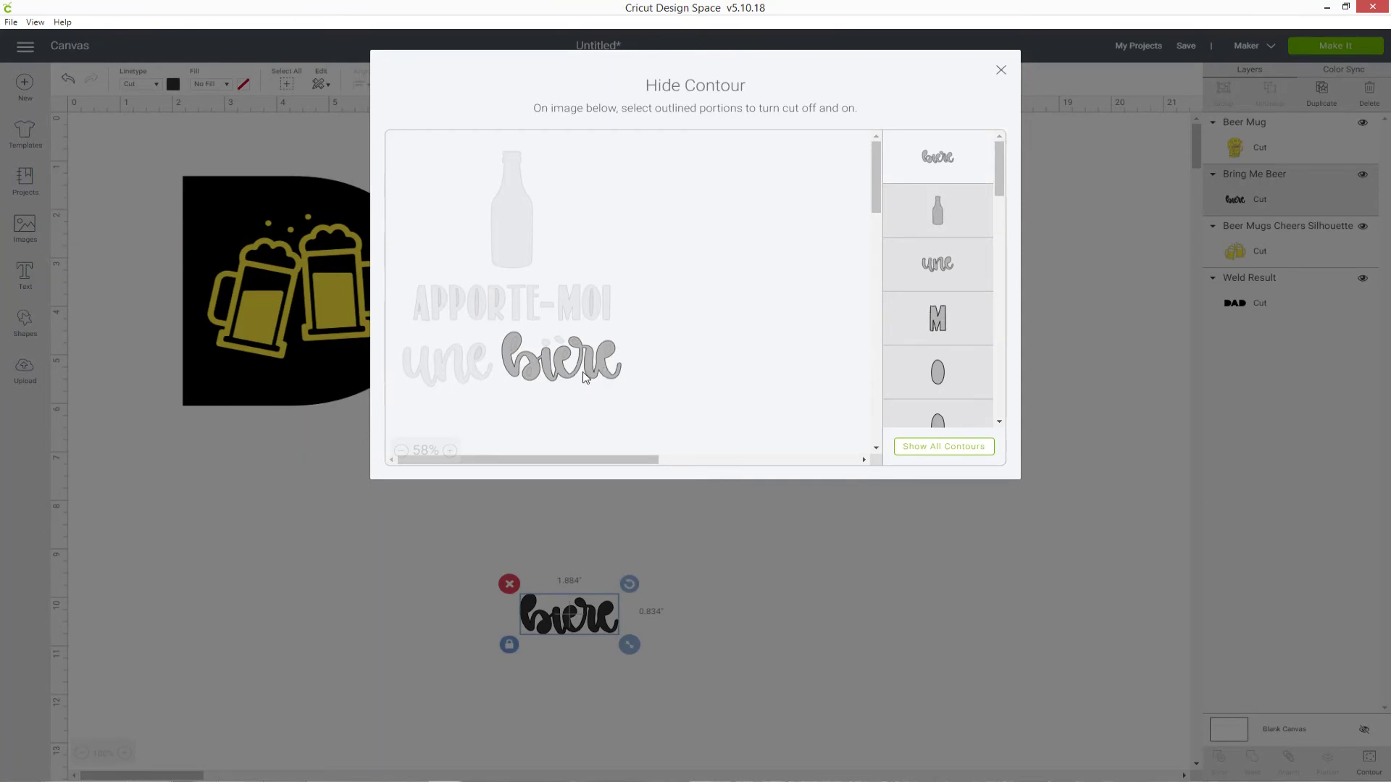
click(917, 217)
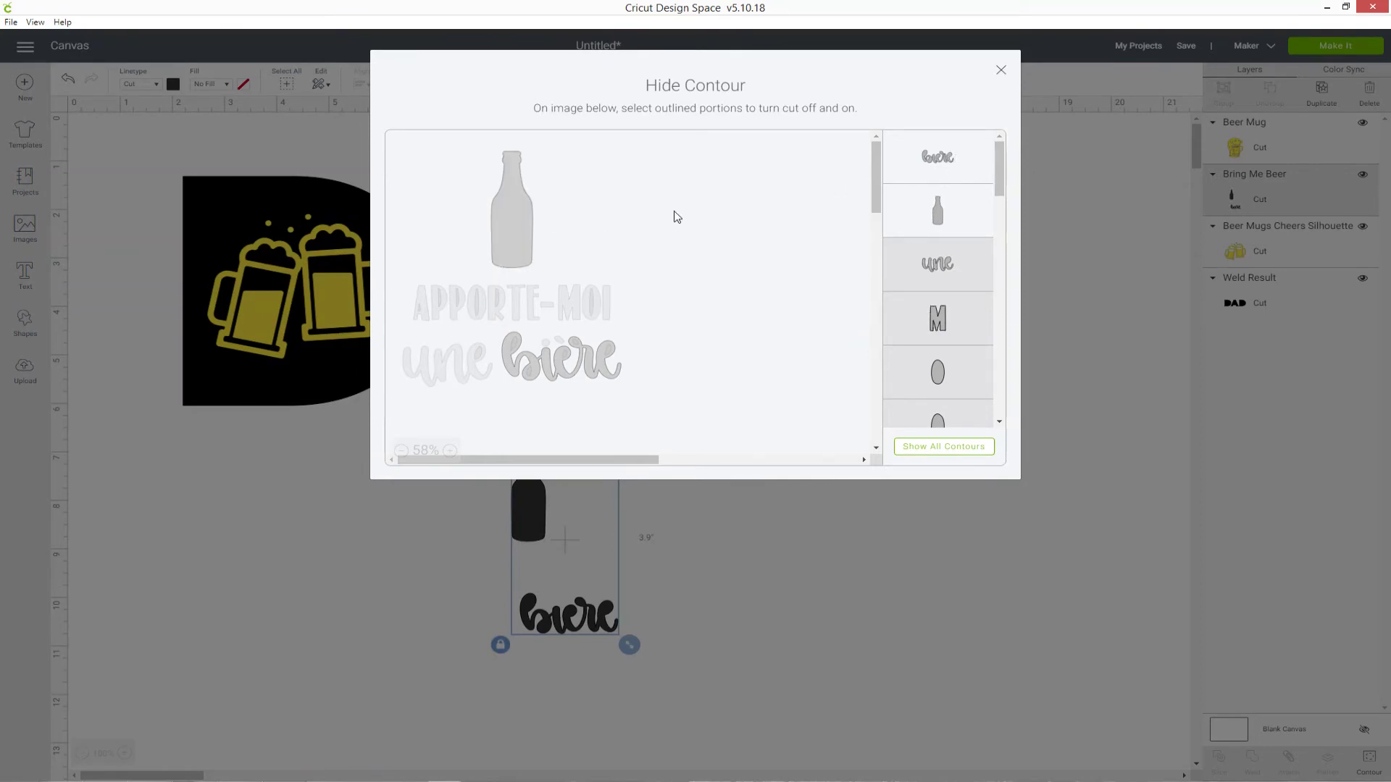
click(960, 159)
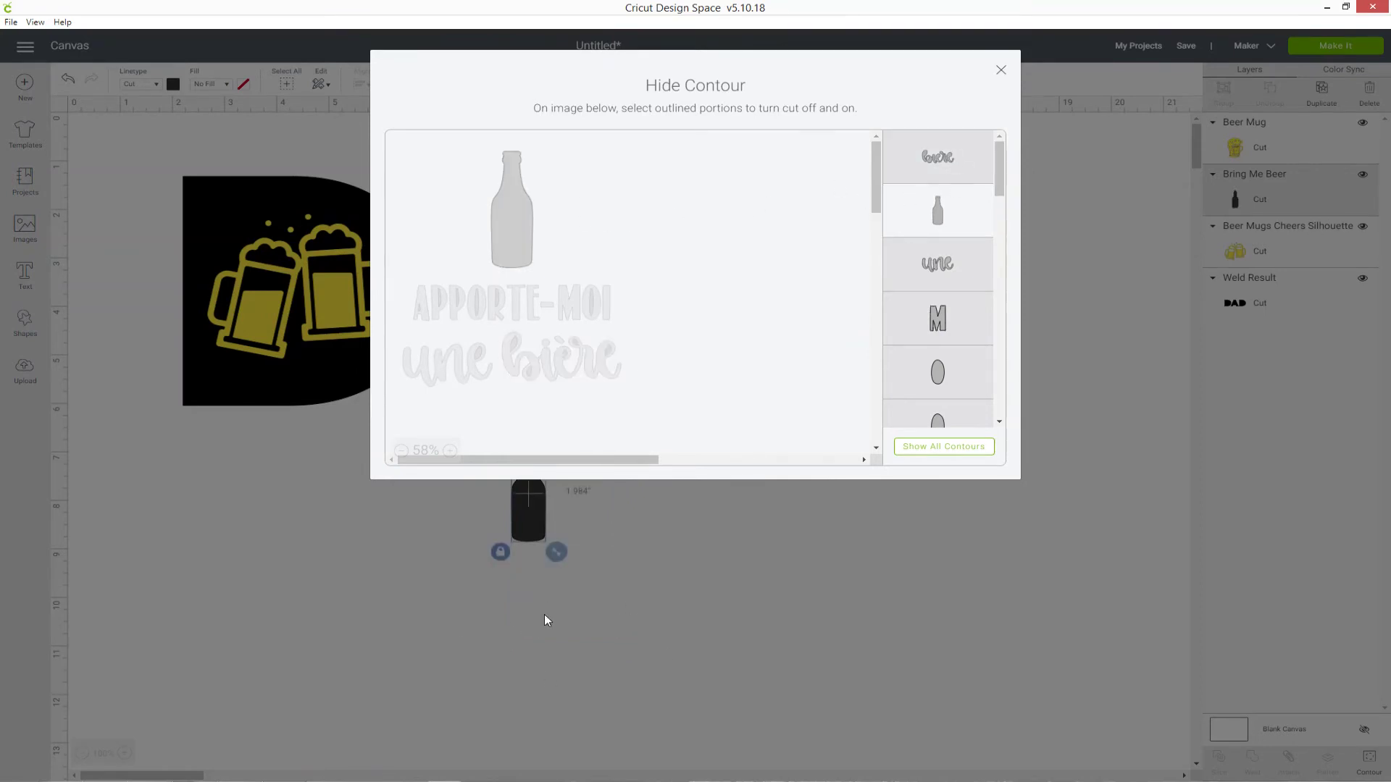
click(1000, 70)
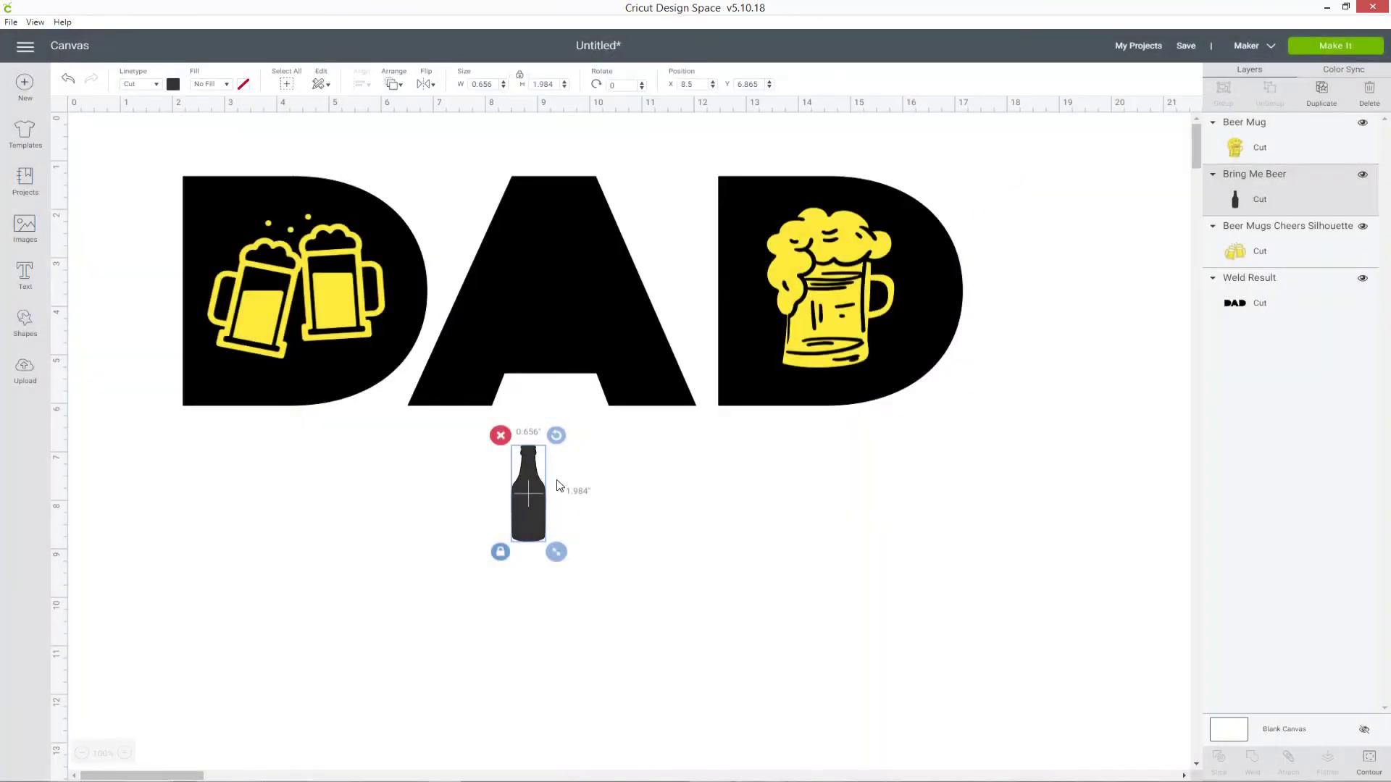
- Color the bottle yellow, move it into the A, and enlarge it to about 2.6 inches tall
mouse_move(523, 506)
mouse_down()
mouse_move(541, 502)
mouse_move(538, 488)
mouse_up()
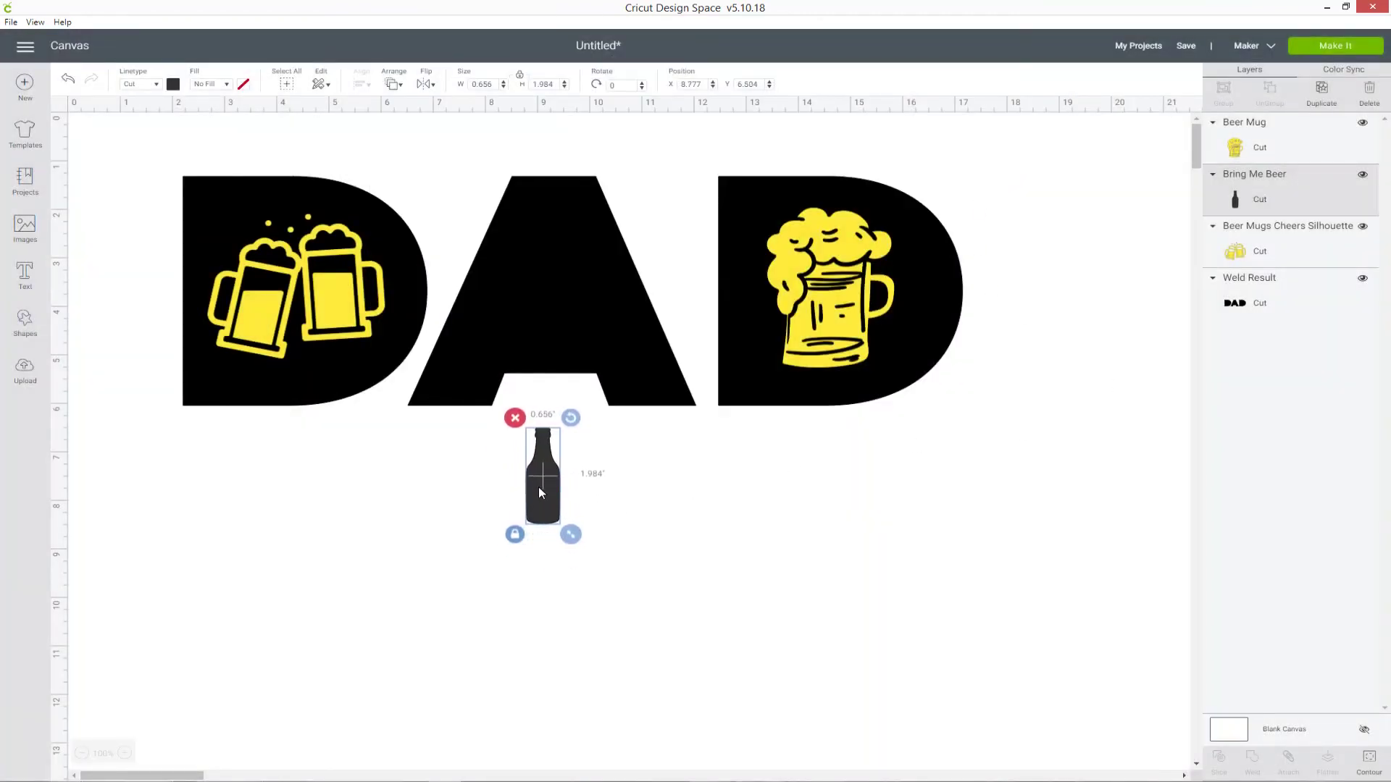
click(172, 84)
click(206, 131)
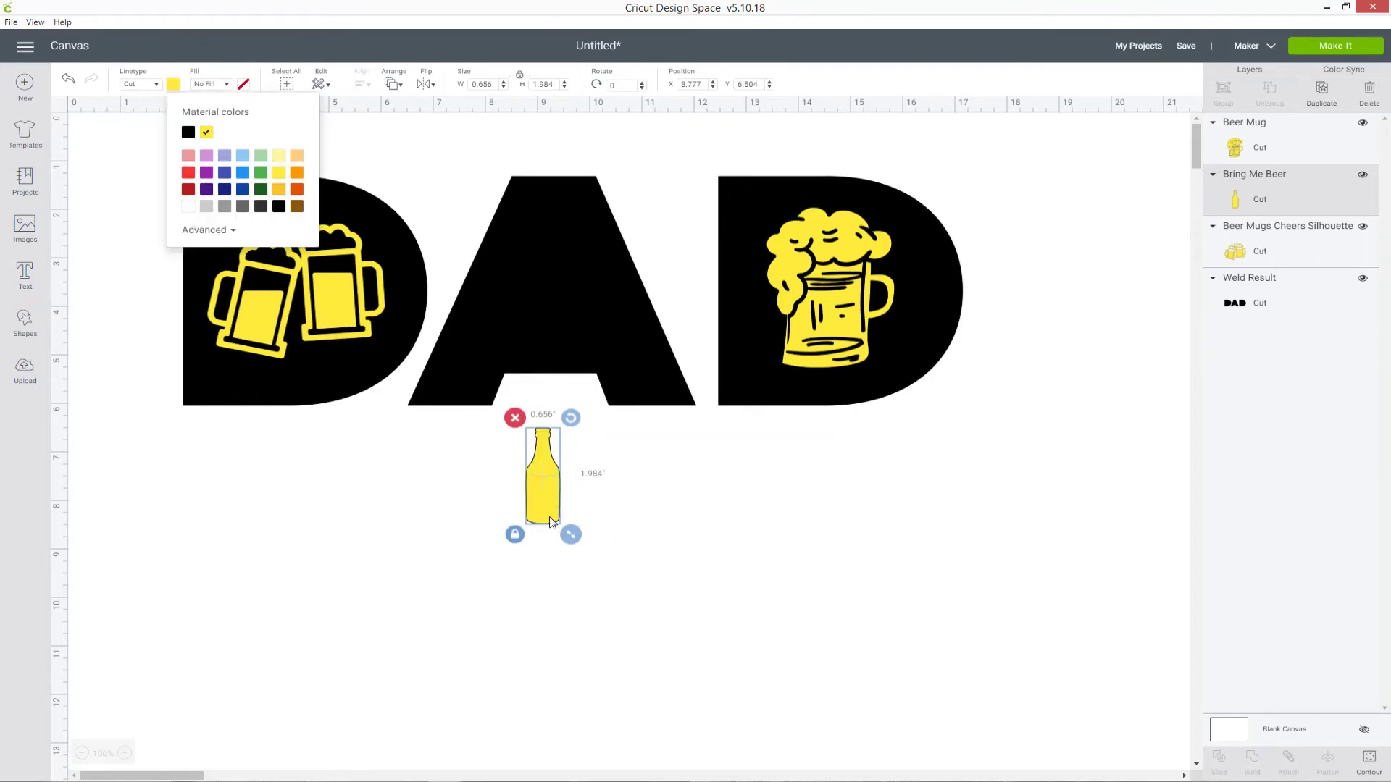
drag(553, 522, 582, 343)
mouse_move(543, 299)
mouse_down()
mouse_move(562, 310)
mouse_move(554, 301)
mouse_up()
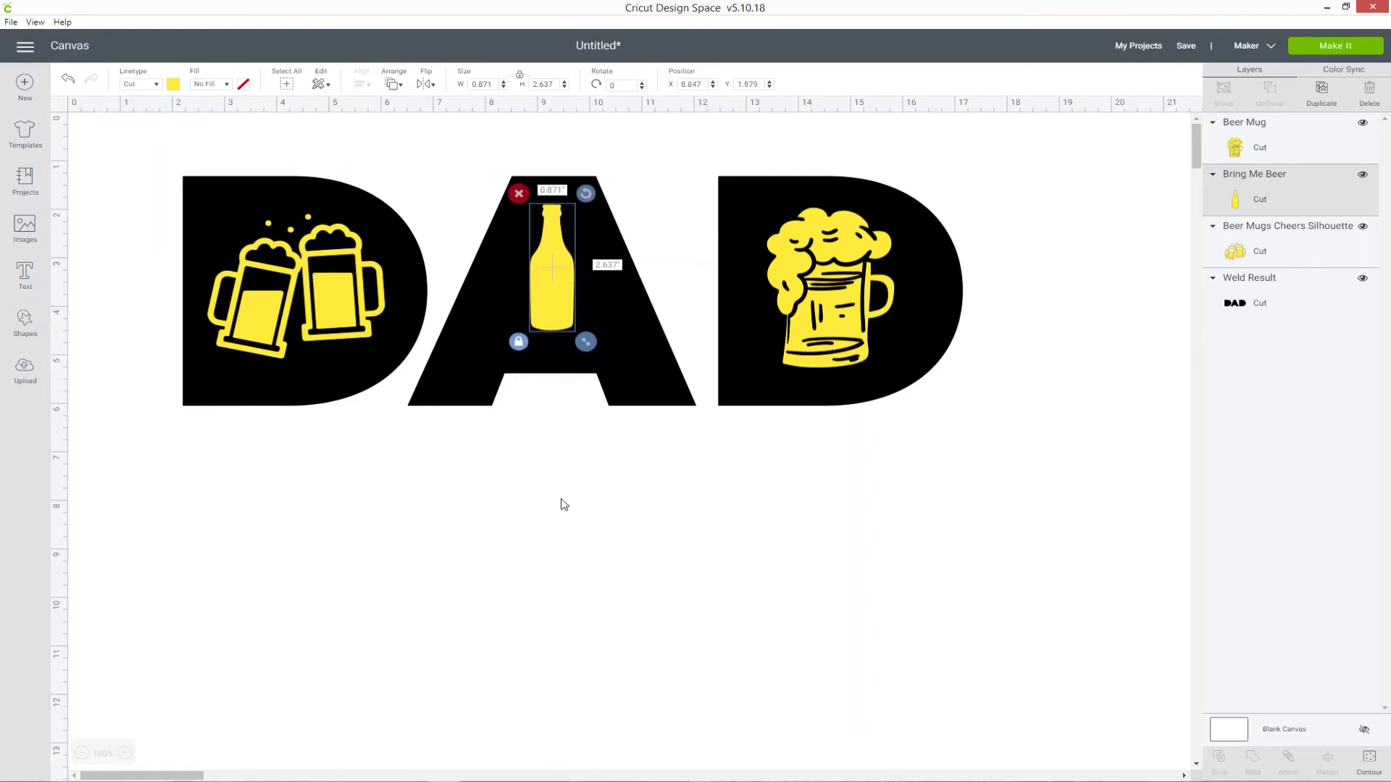
click(583, 590)
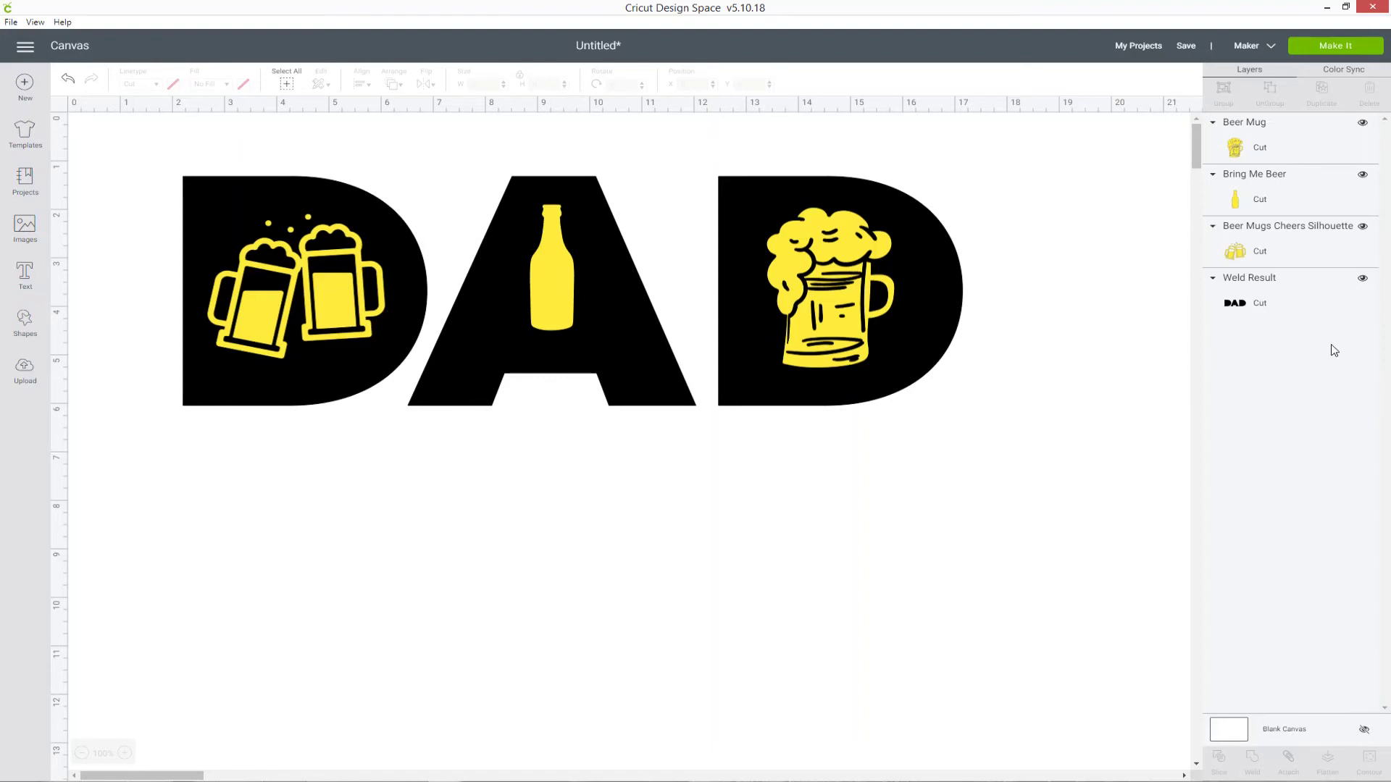
- Slice the clinking mugs image out of the welded DAD
click(1297, 304)
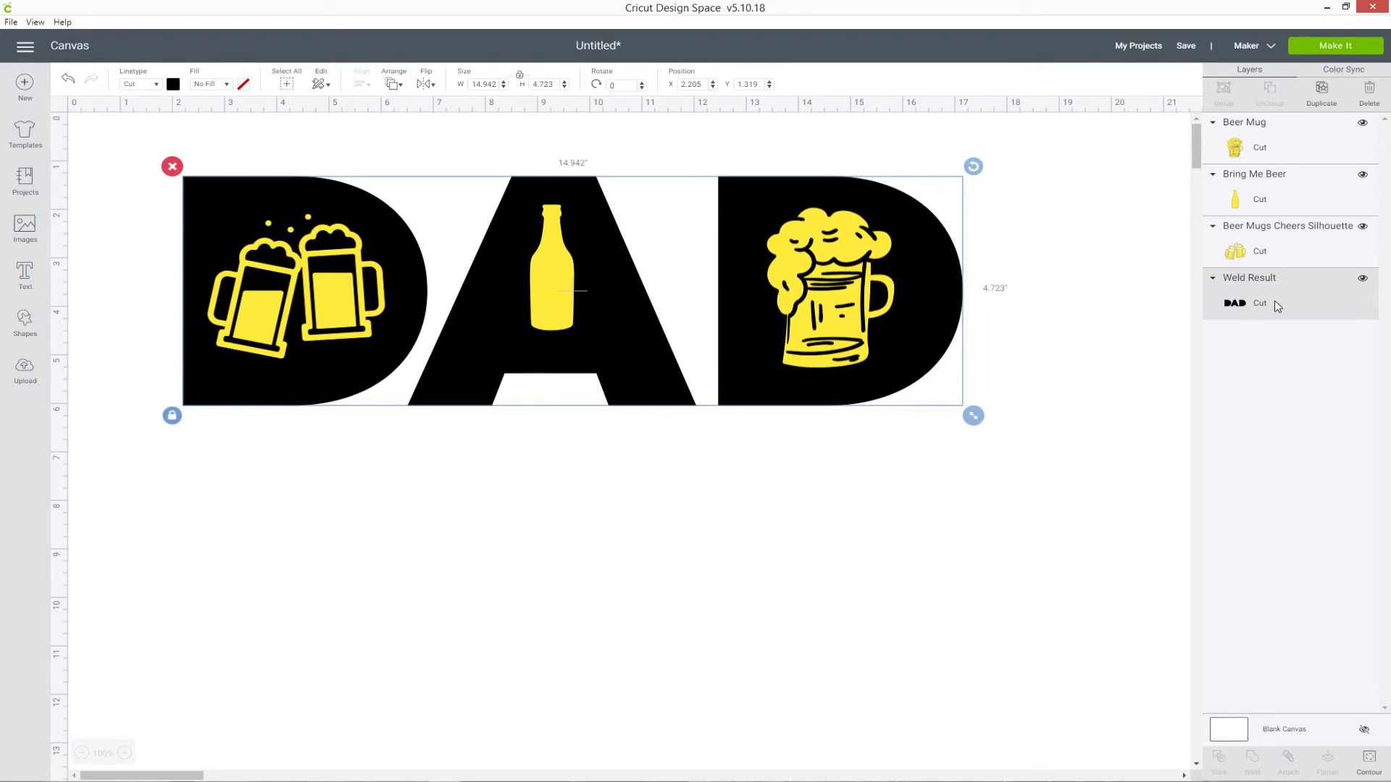
shift+click(1280, 248)
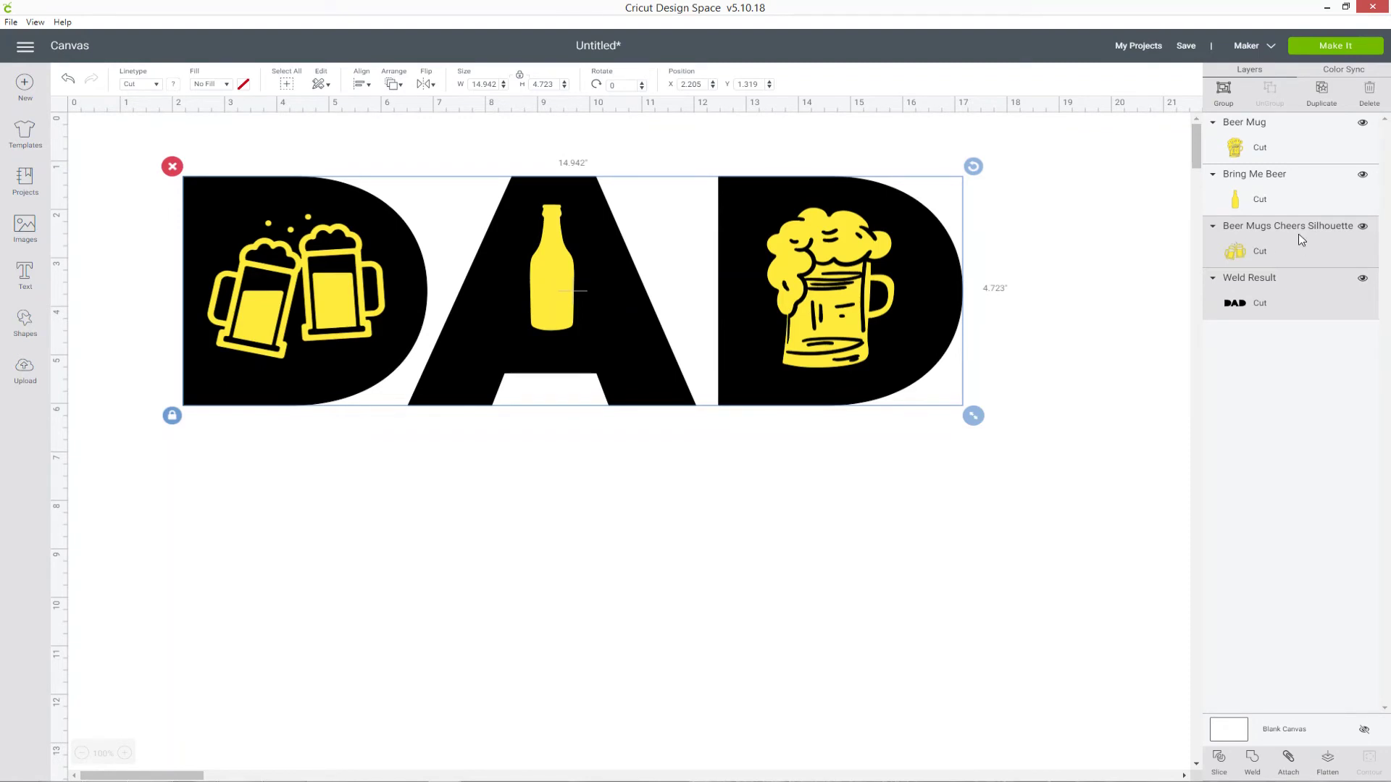
click(1220, 761)
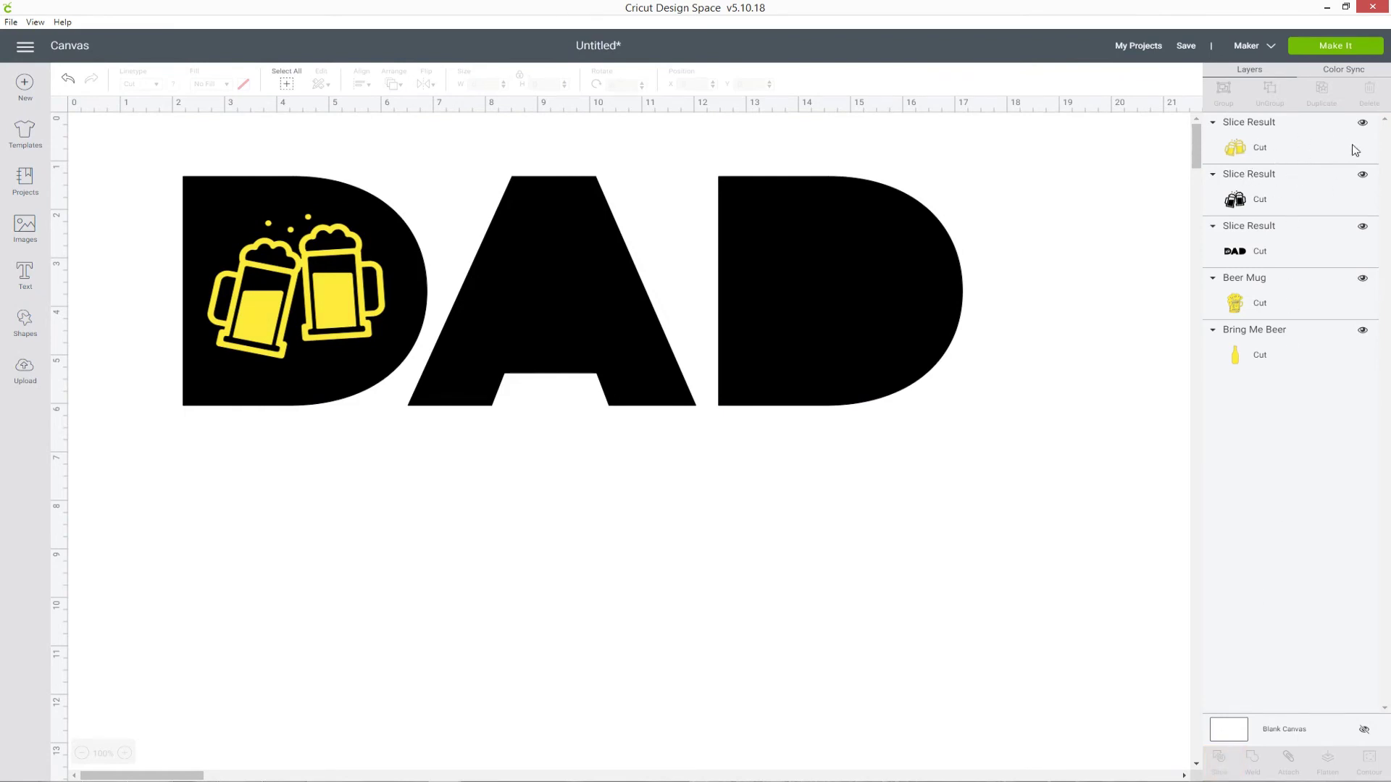
- Hide and delete the two leftover Slice Result pieces
click(1362, 123)
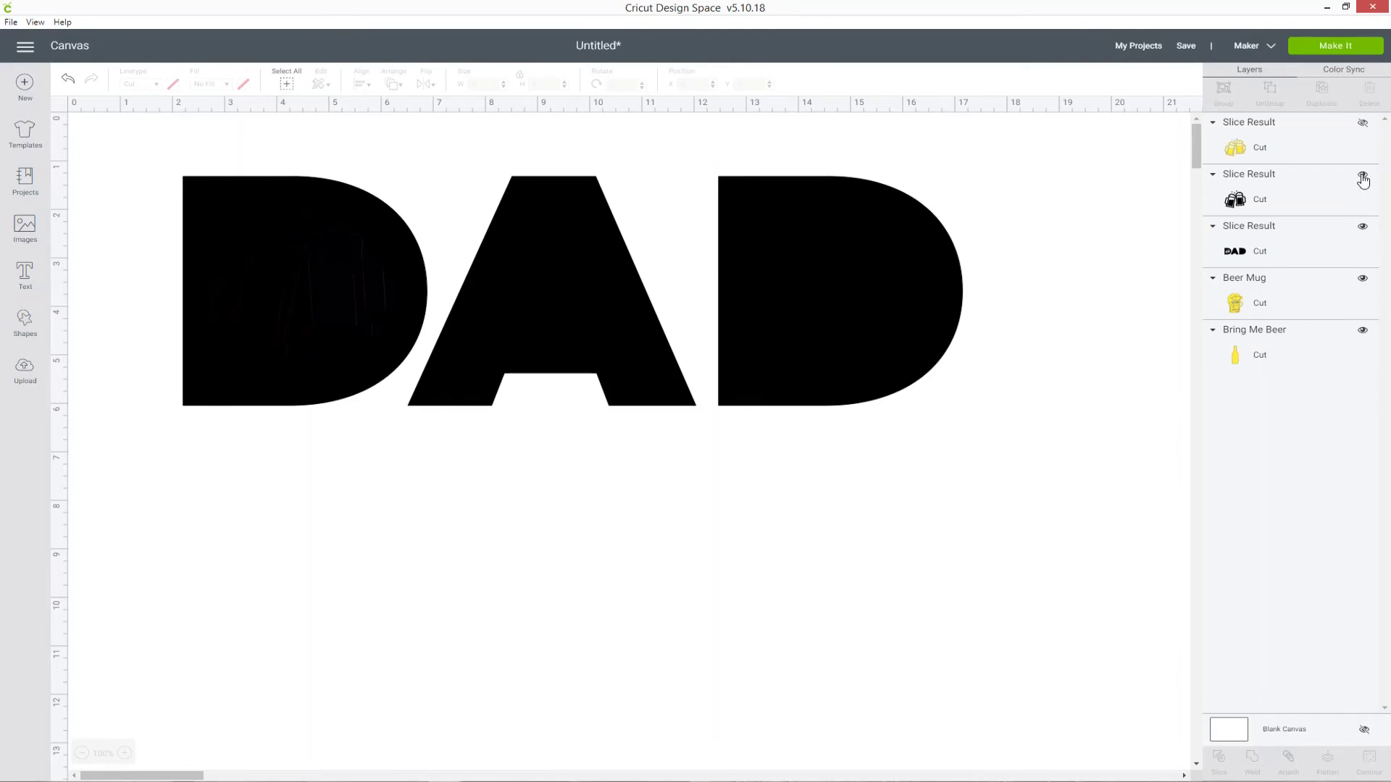
click(1363, 177)
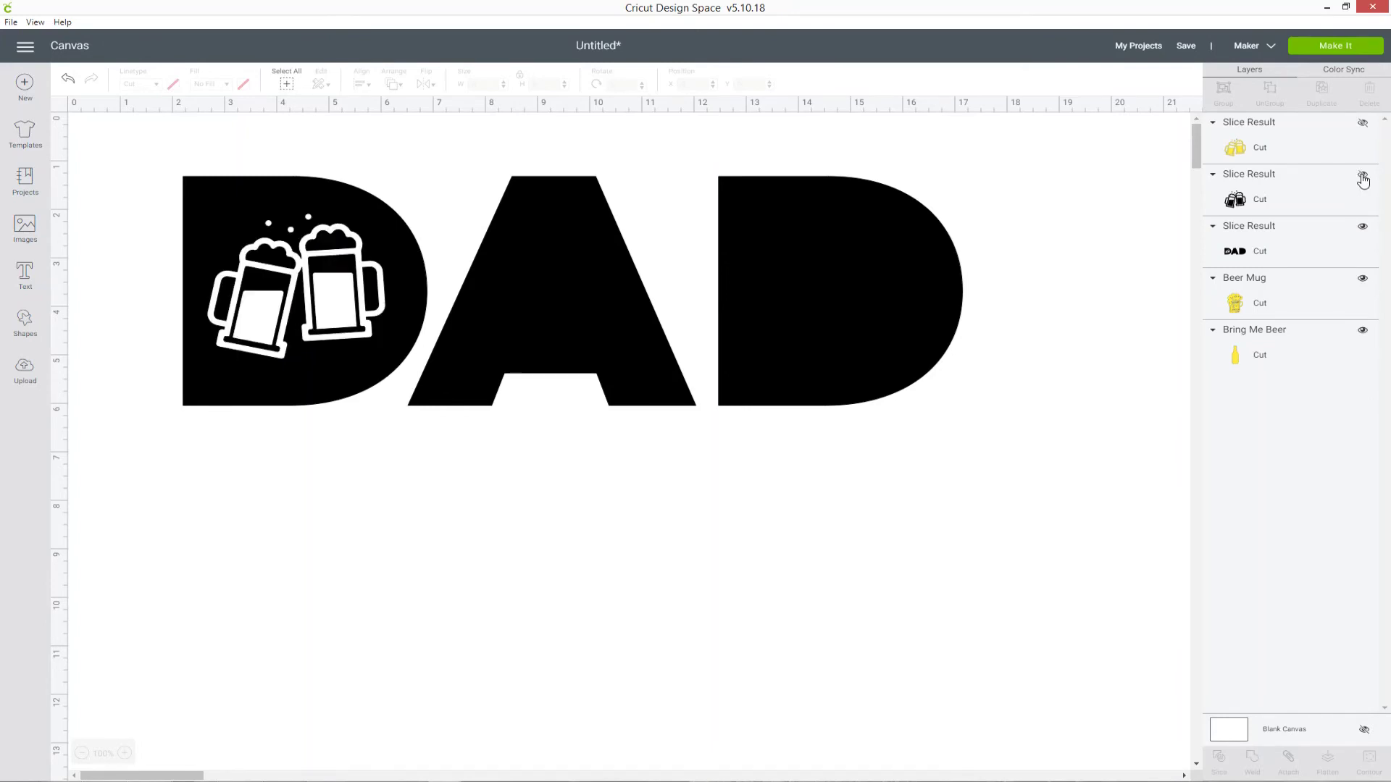
click(1285, 242)
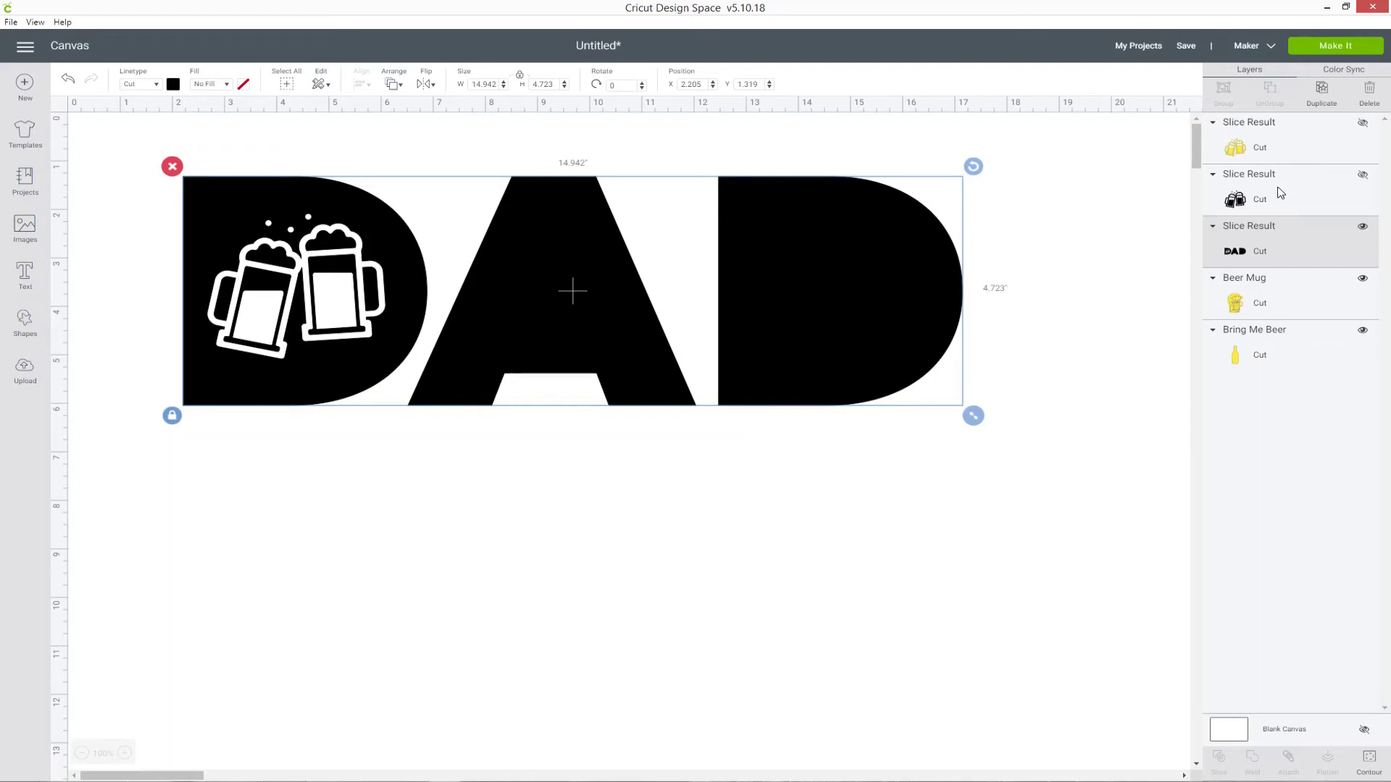
right_click(1287, 136)
click(1231, 263)
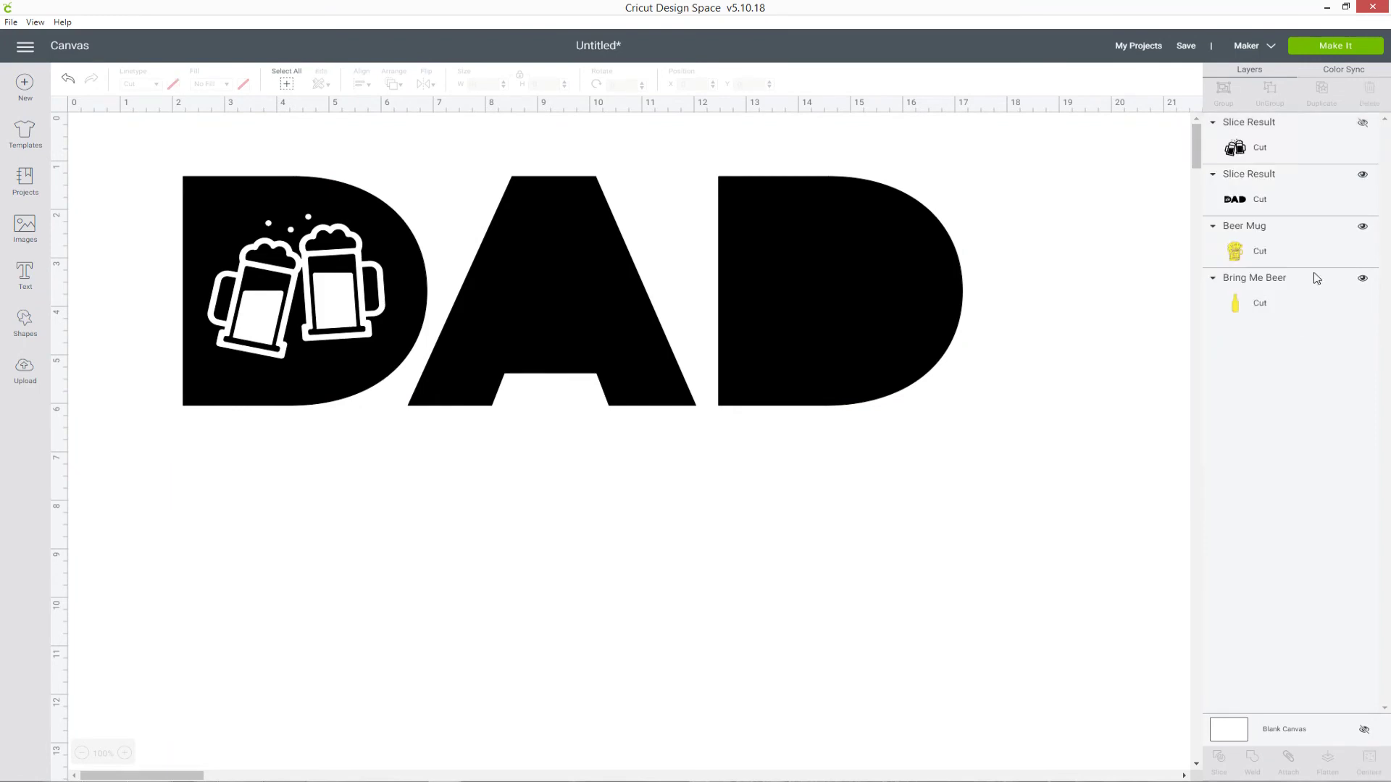
right_click(1282, 158)
click(1262, 275)
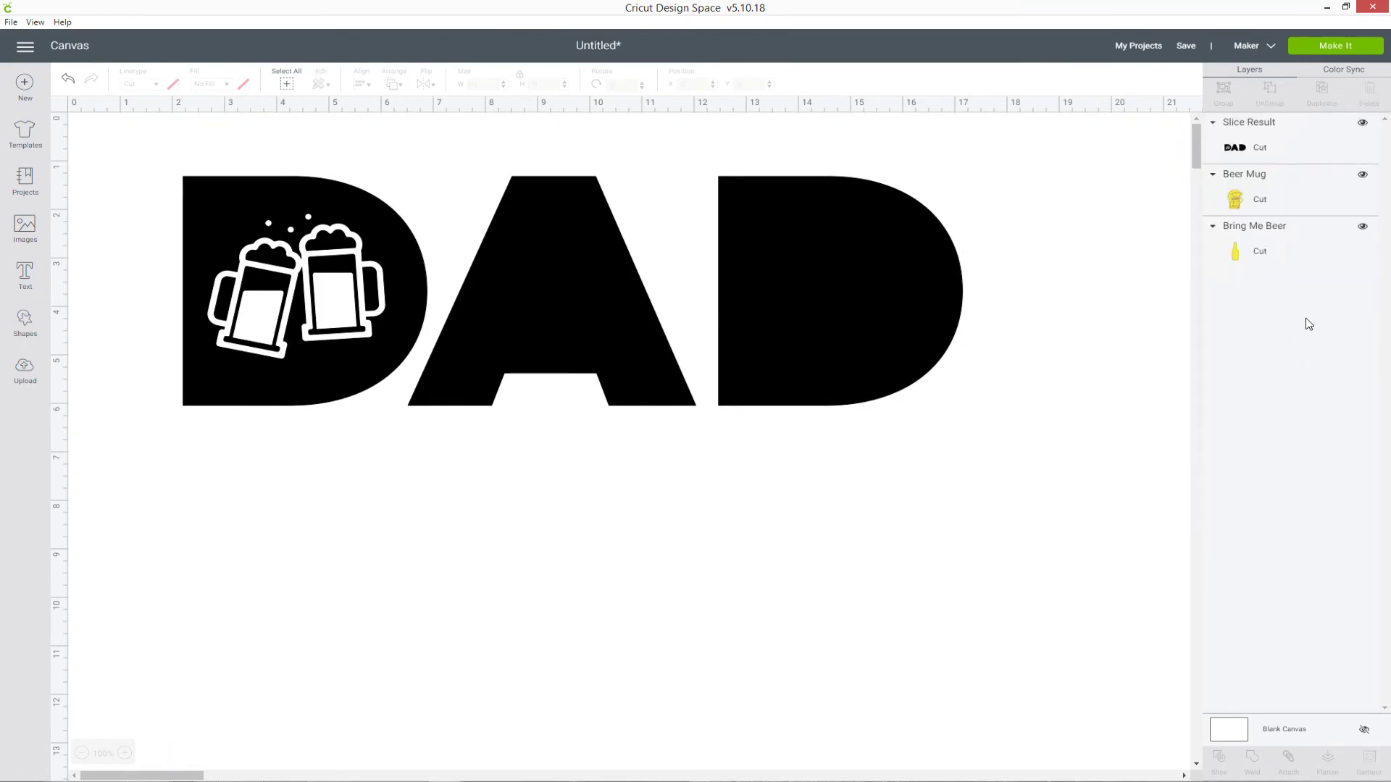
- Move the sliced DAD layer below the yellow Beer Mug and bottle layers
click(1311, 161)
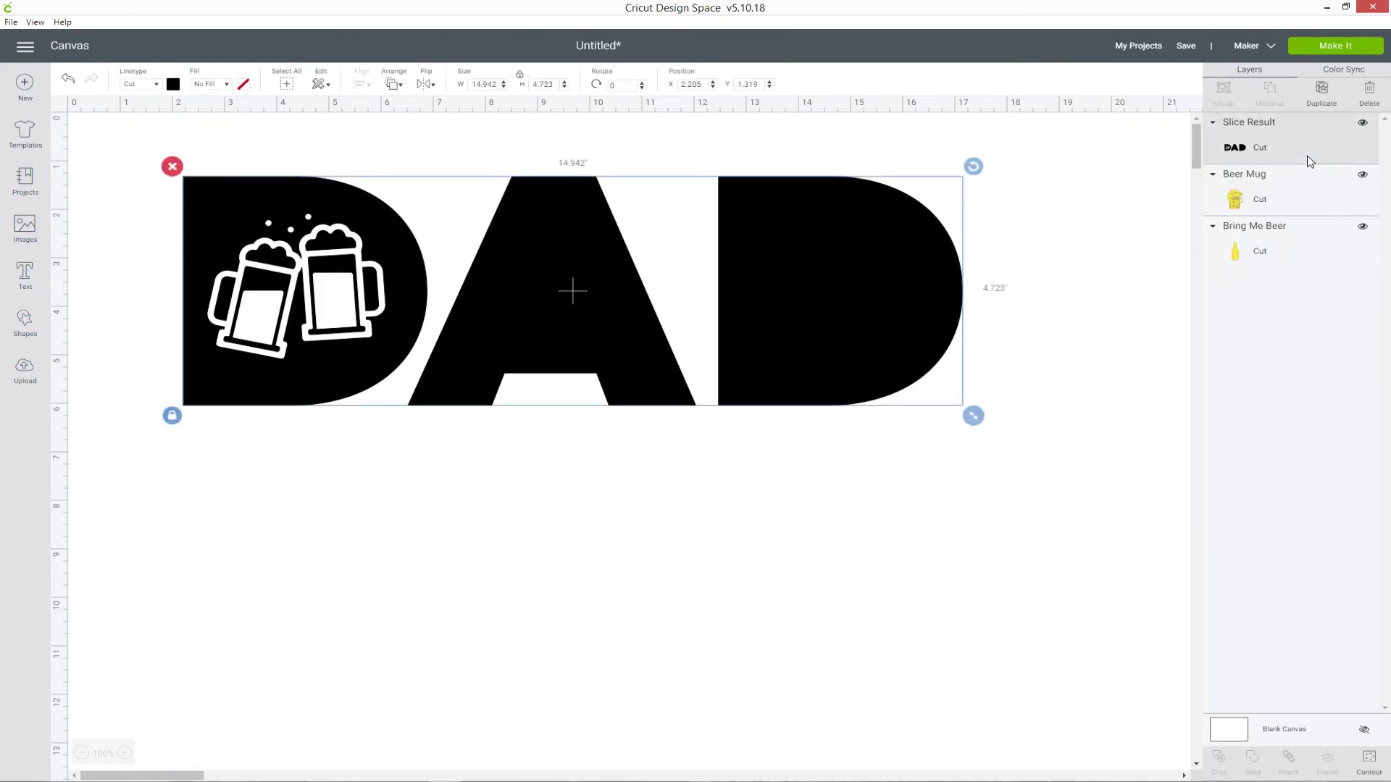
click(1297, 196)
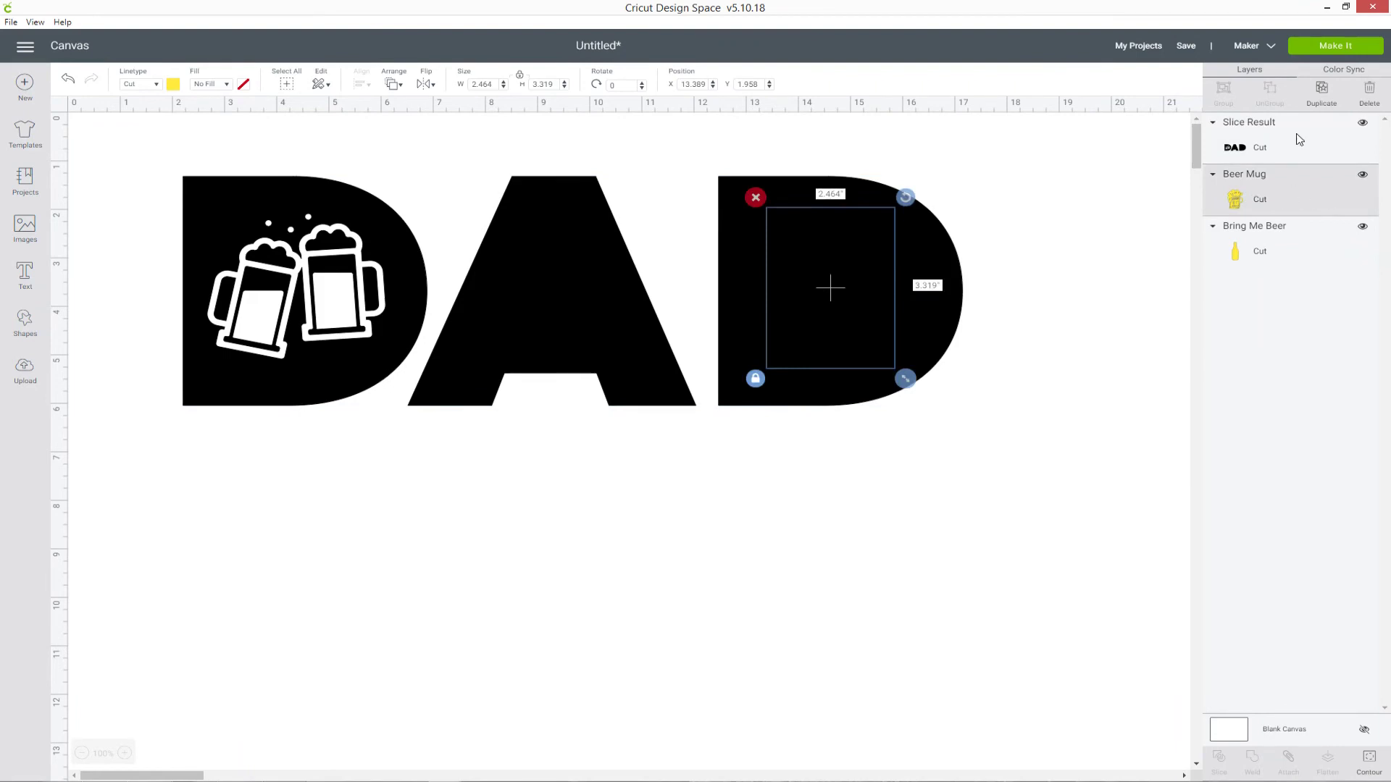
drag(1297, 138, 1280, 239)
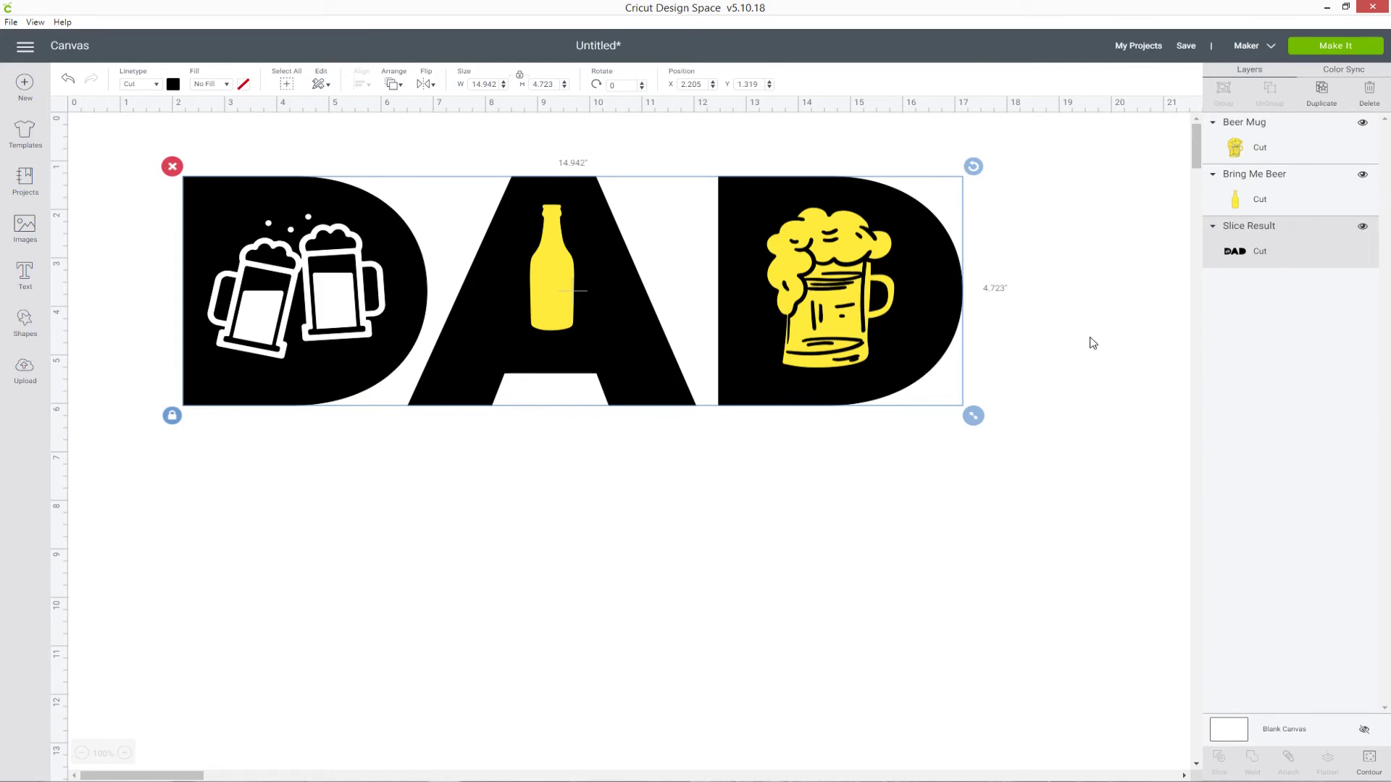
click(1073, 339)
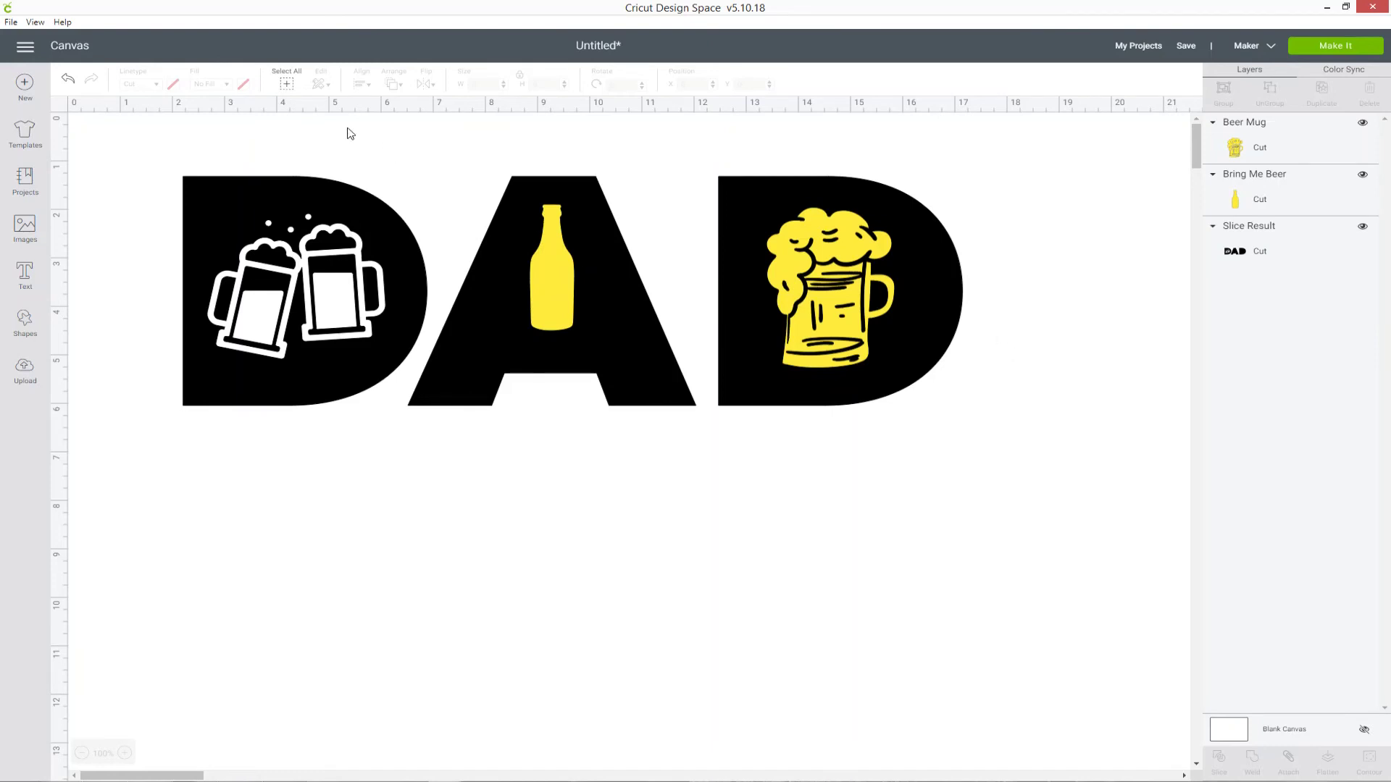
- Undo the earlier slice and its cleanup, restoring the original beer images
click(70, 83)
click(70, 83)
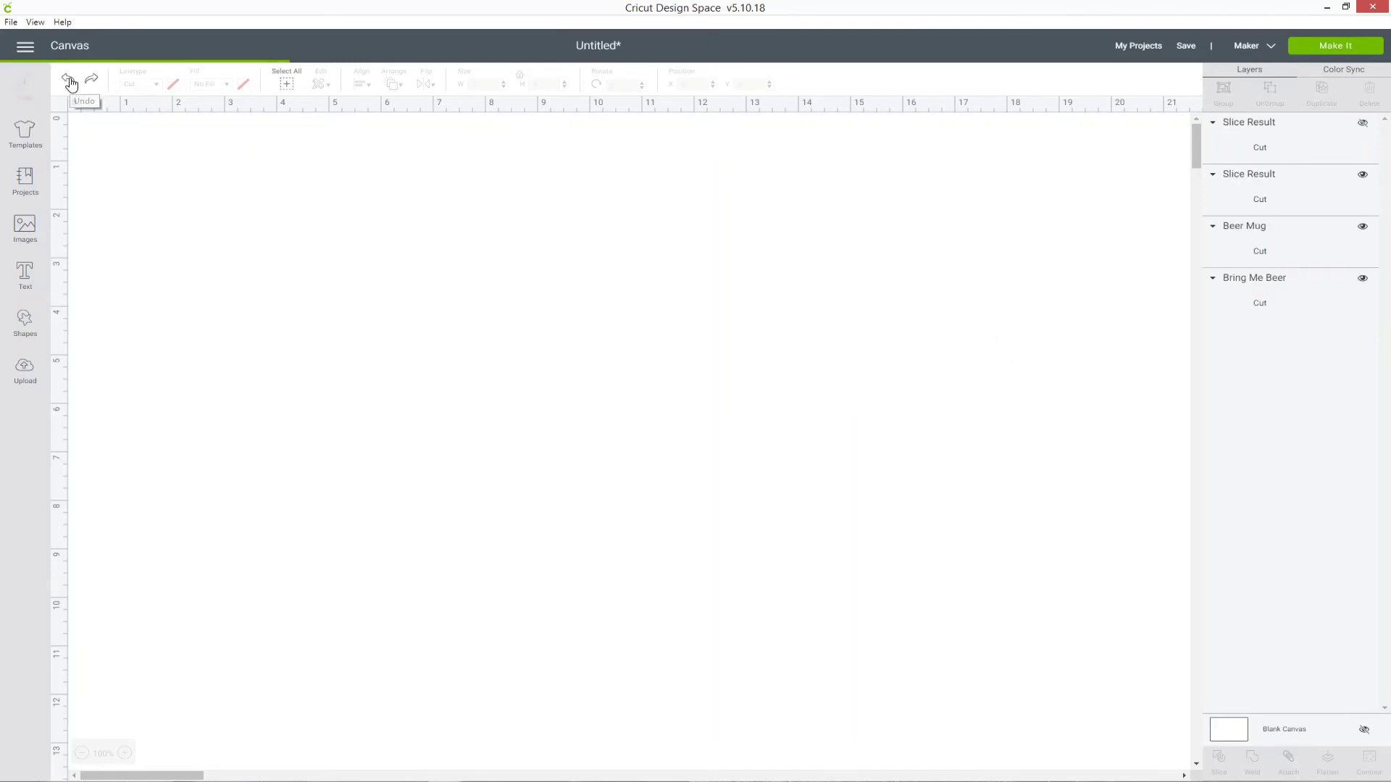
click(70, 83)
click(70, 82)
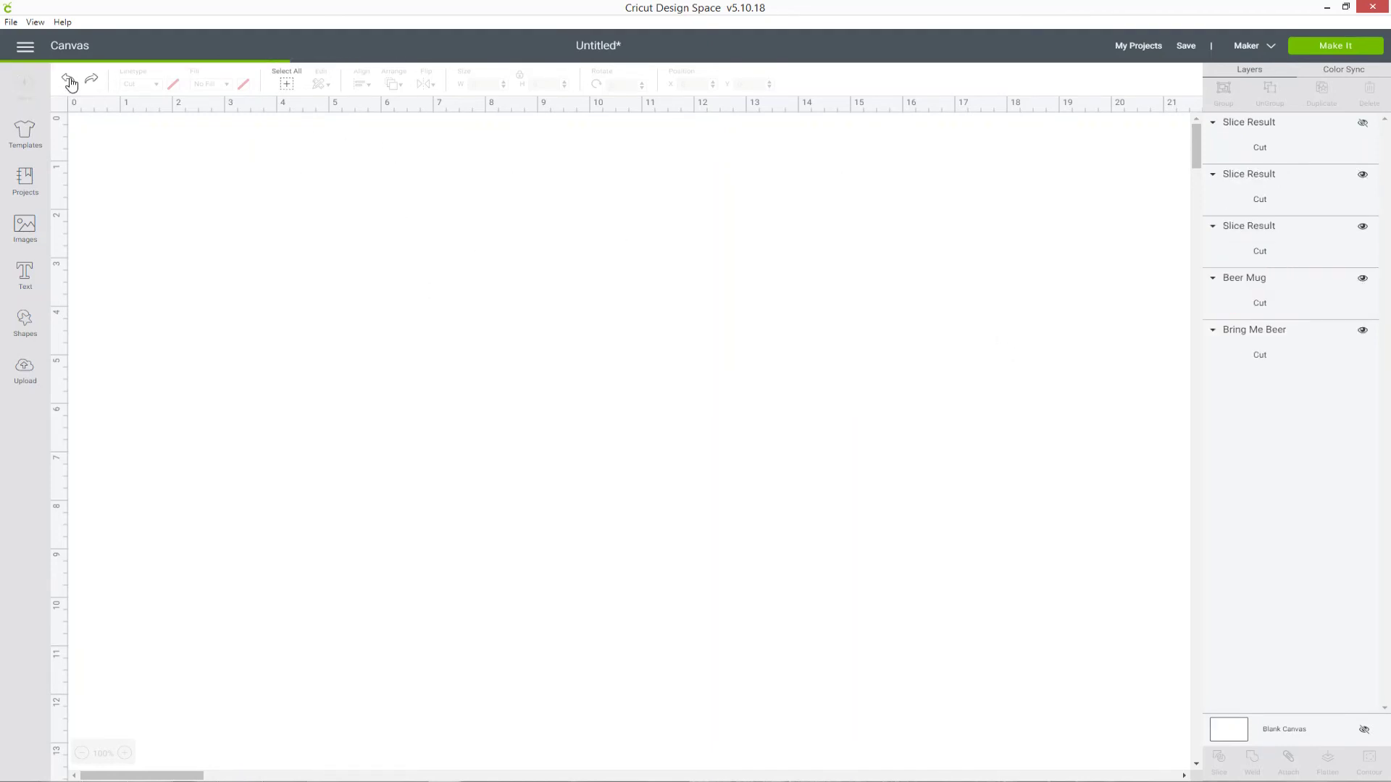
click(70, 82)
click(69, 83)
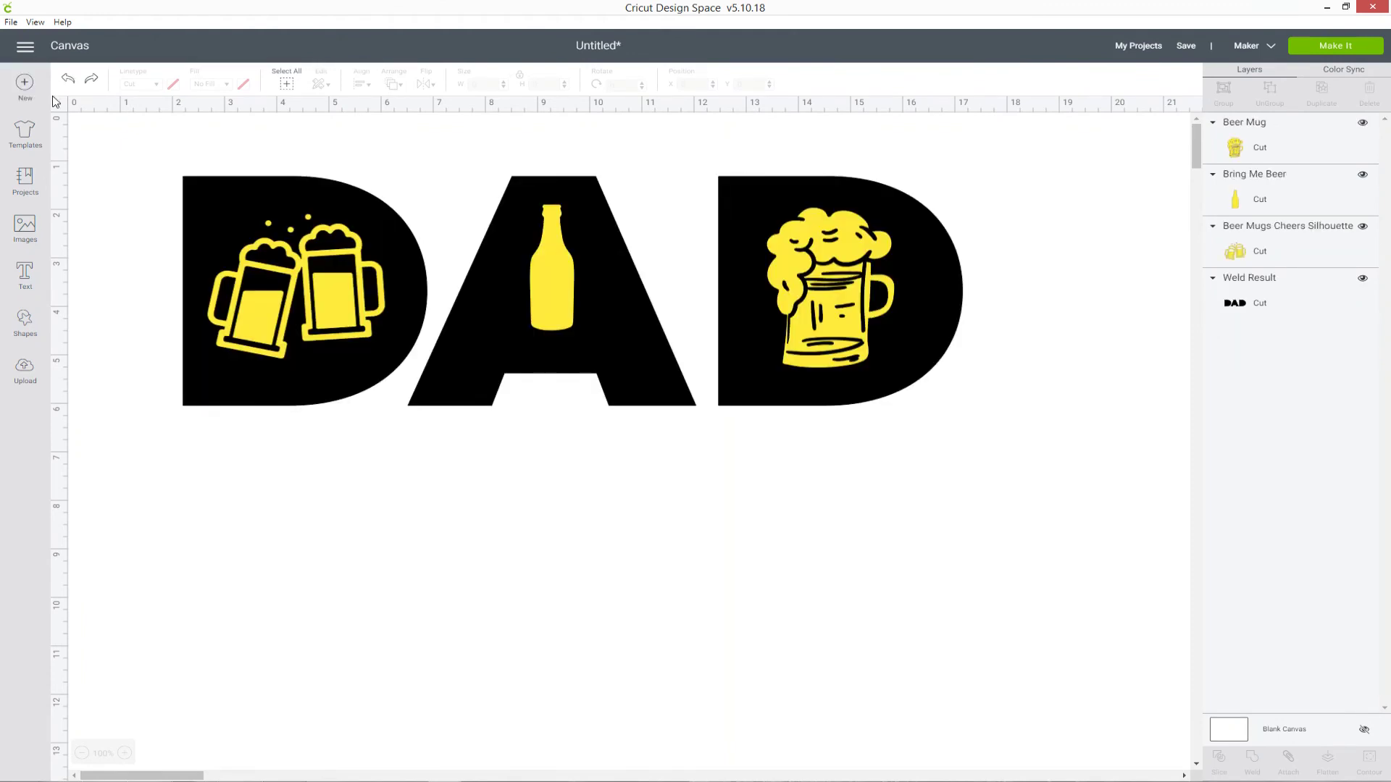
- Weld the Beer Mug, Bring Me Beer bottle and clinking-mugs images into one shape
click(1293, 141)
shift+click(1306, 199)
shift+click(1288, 251)
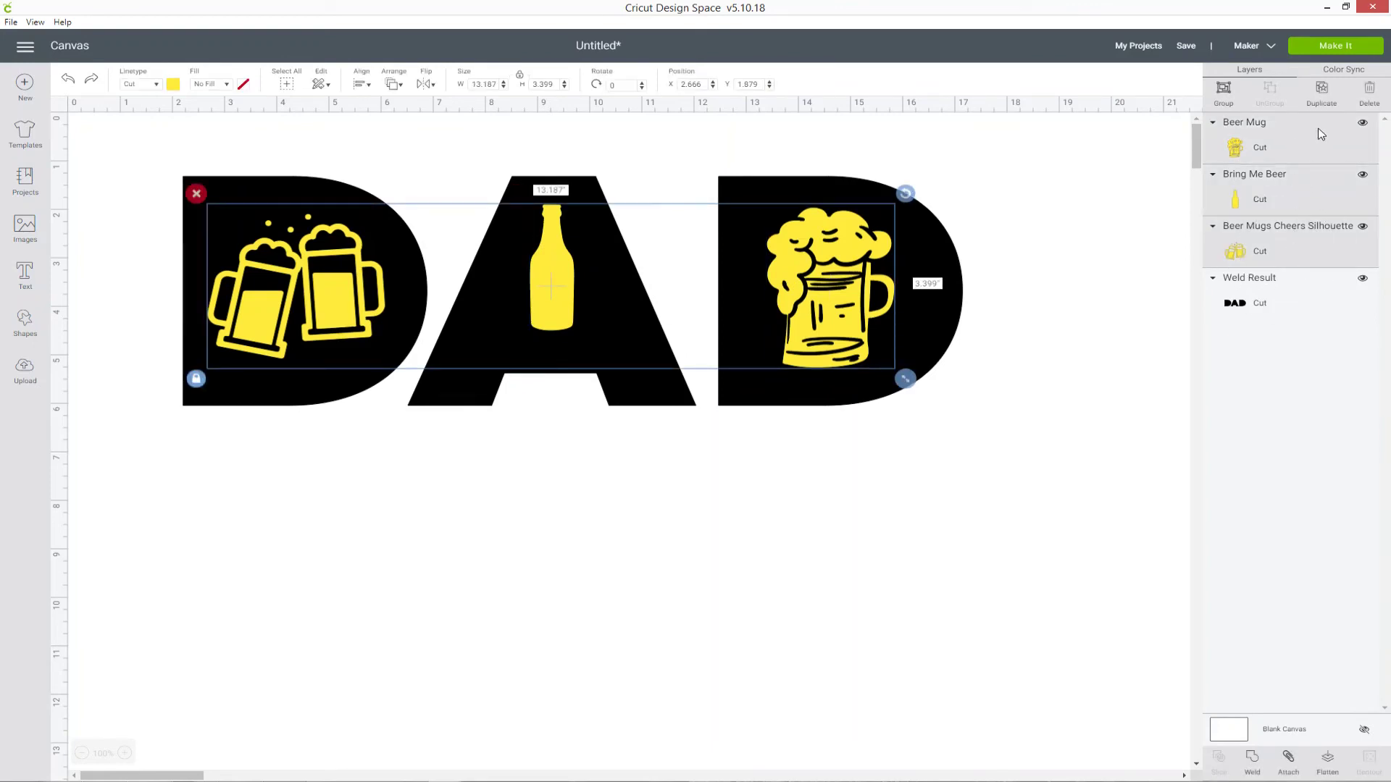
click(1254, 766)
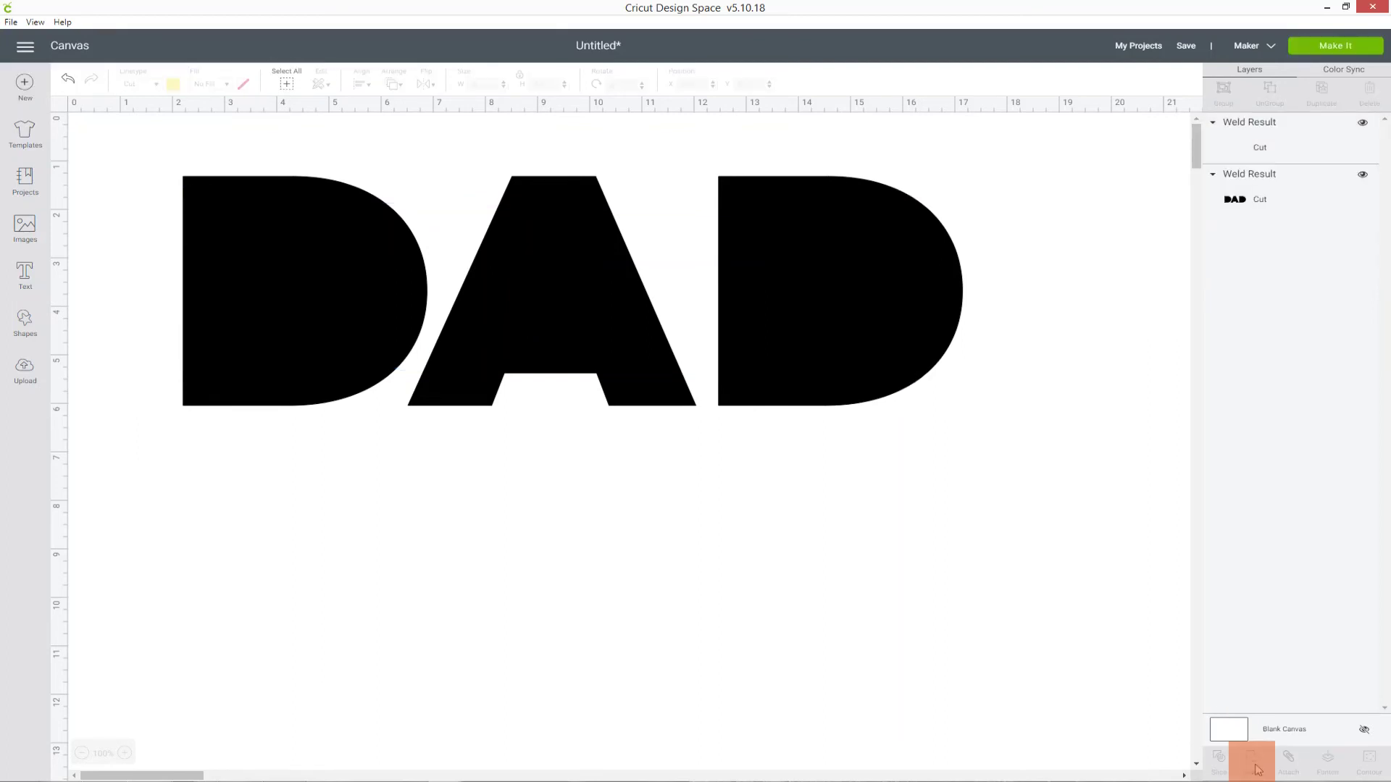
click(1362, 123)
click(1361, 123)
click(1361, 125)
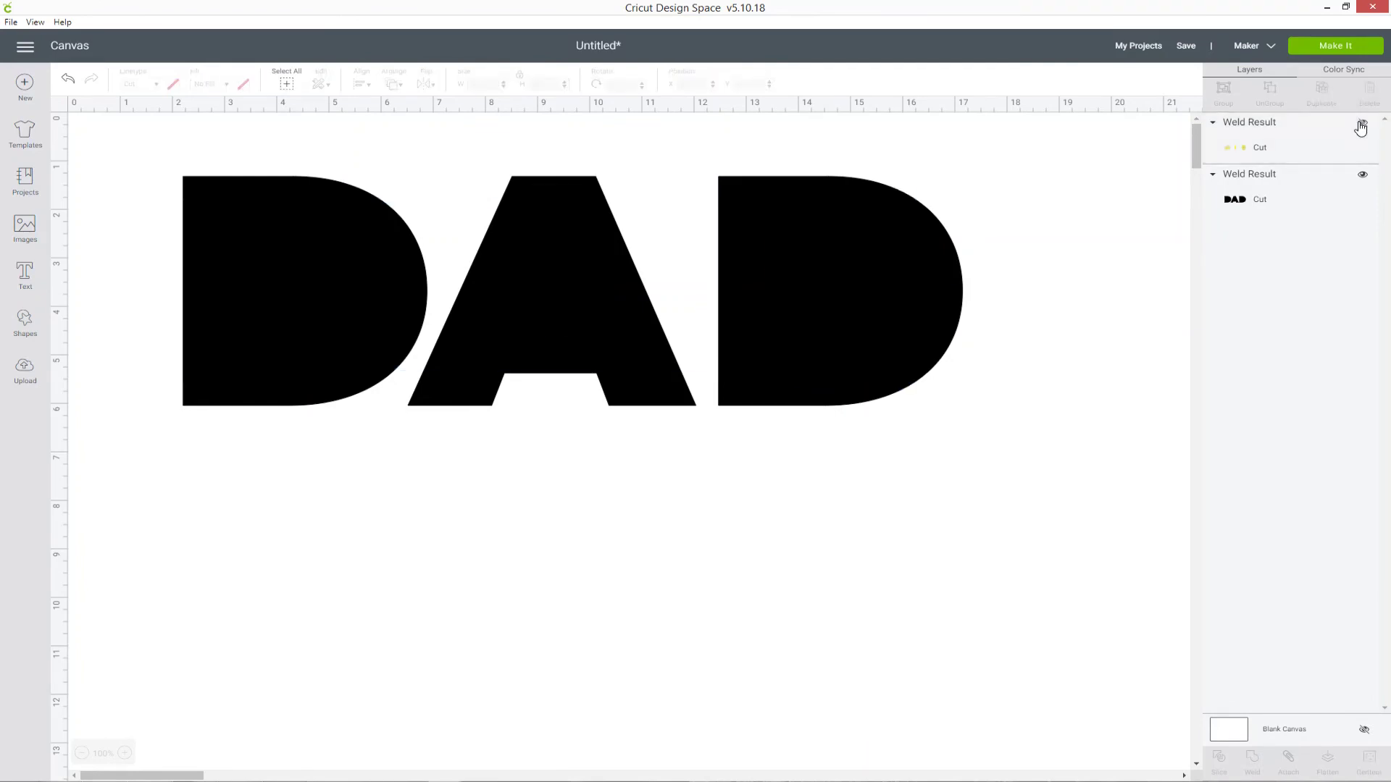
click(1361, 124)
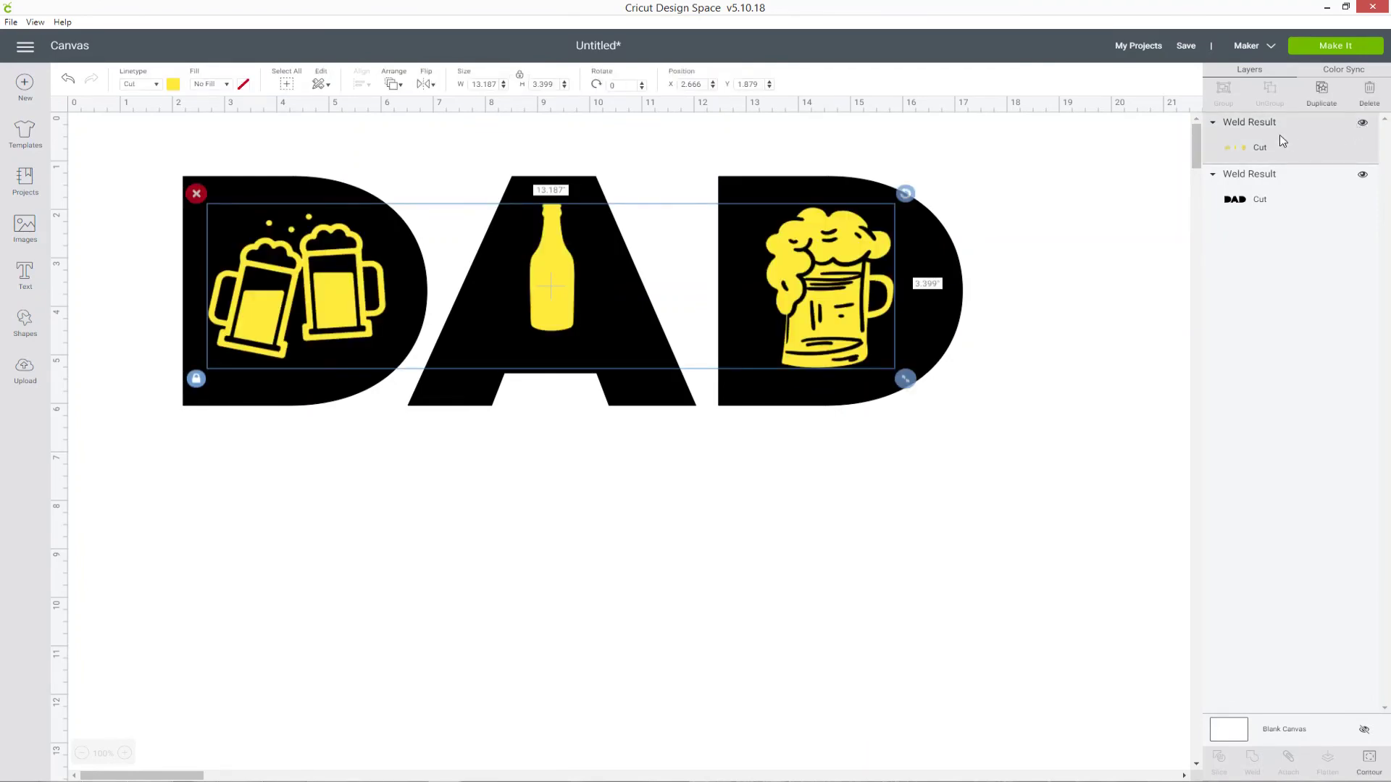
- Slice the welded beer images out of DAD and hide the two leftover pieces
shift+click(1290, 189)
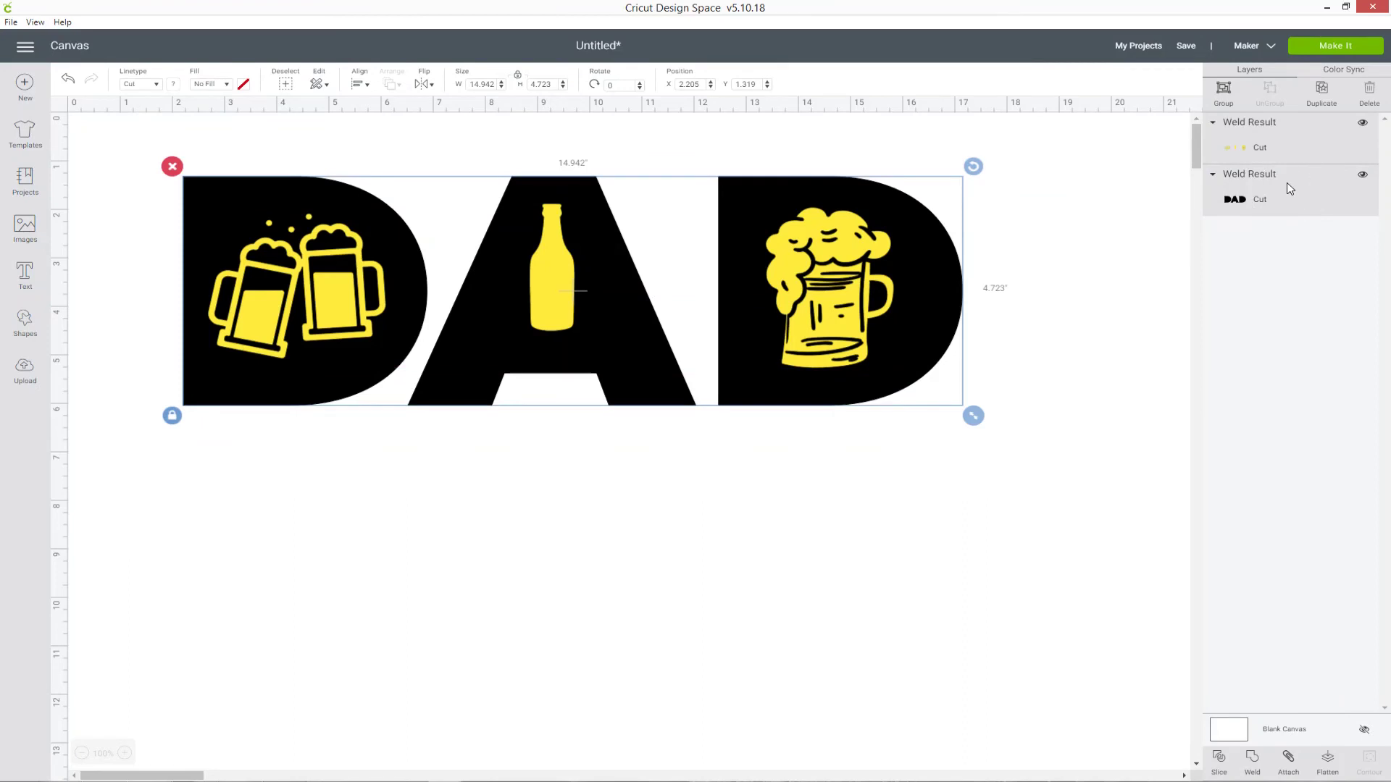
click(1218, 773)
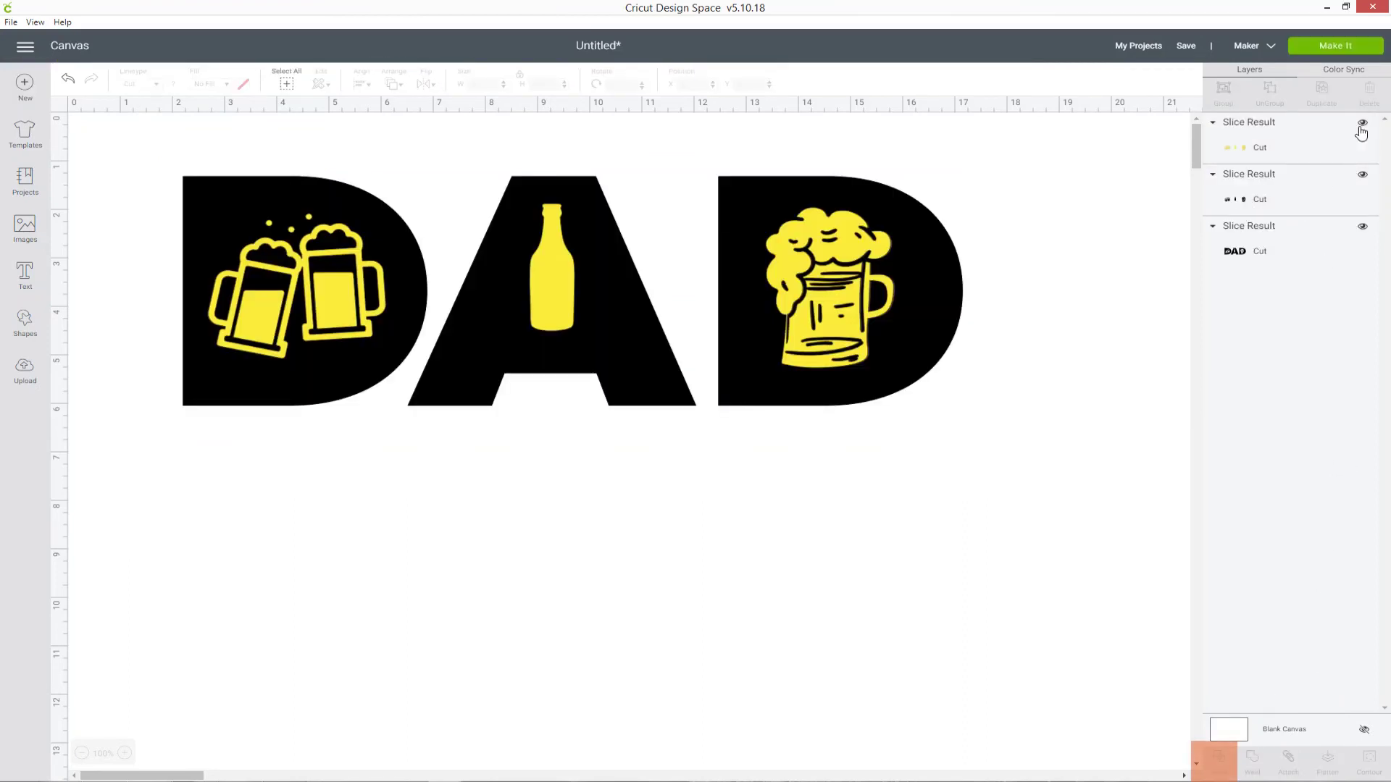
click(1363, 123)
click(1362, 175)
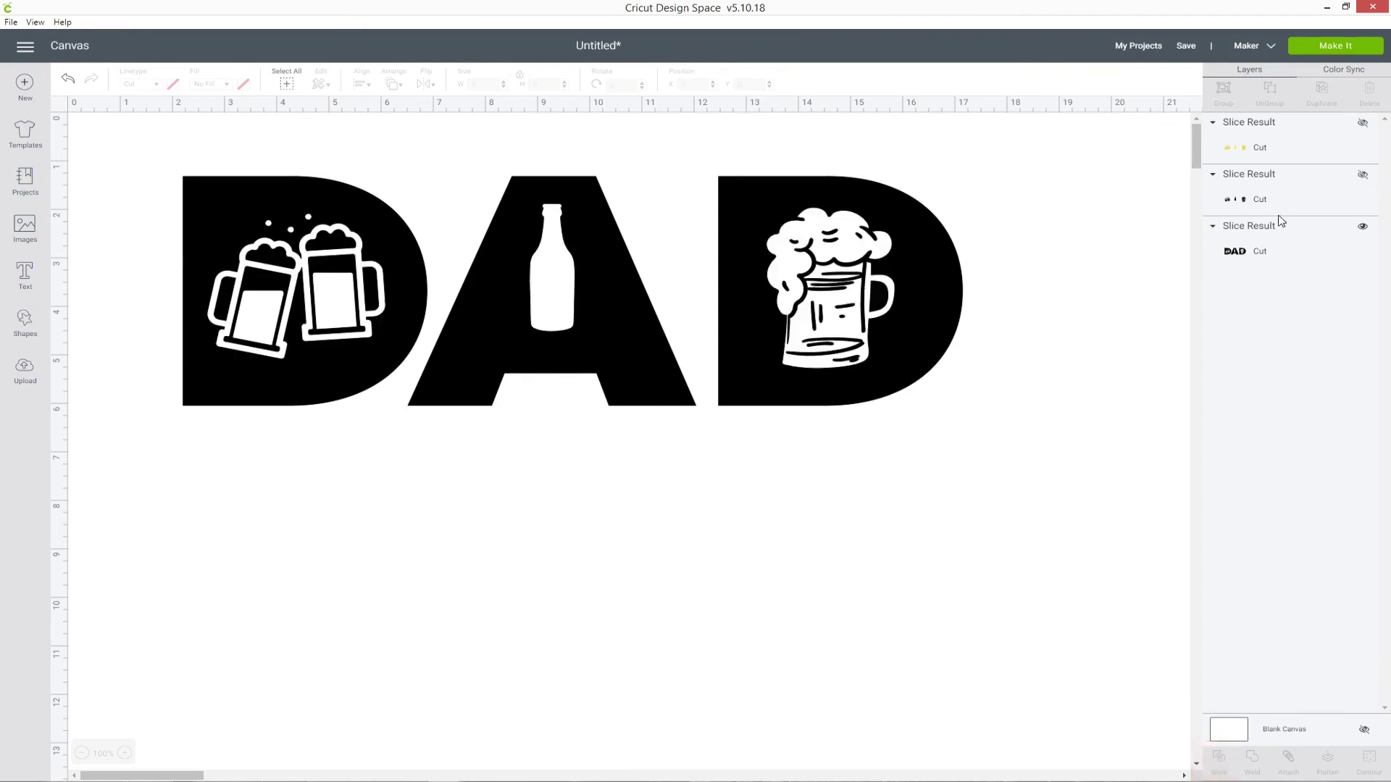
click(1300, 251)
- Nudge DAD on the canvas and set its width to 11 inches
drag(893, 344, 939, 379)
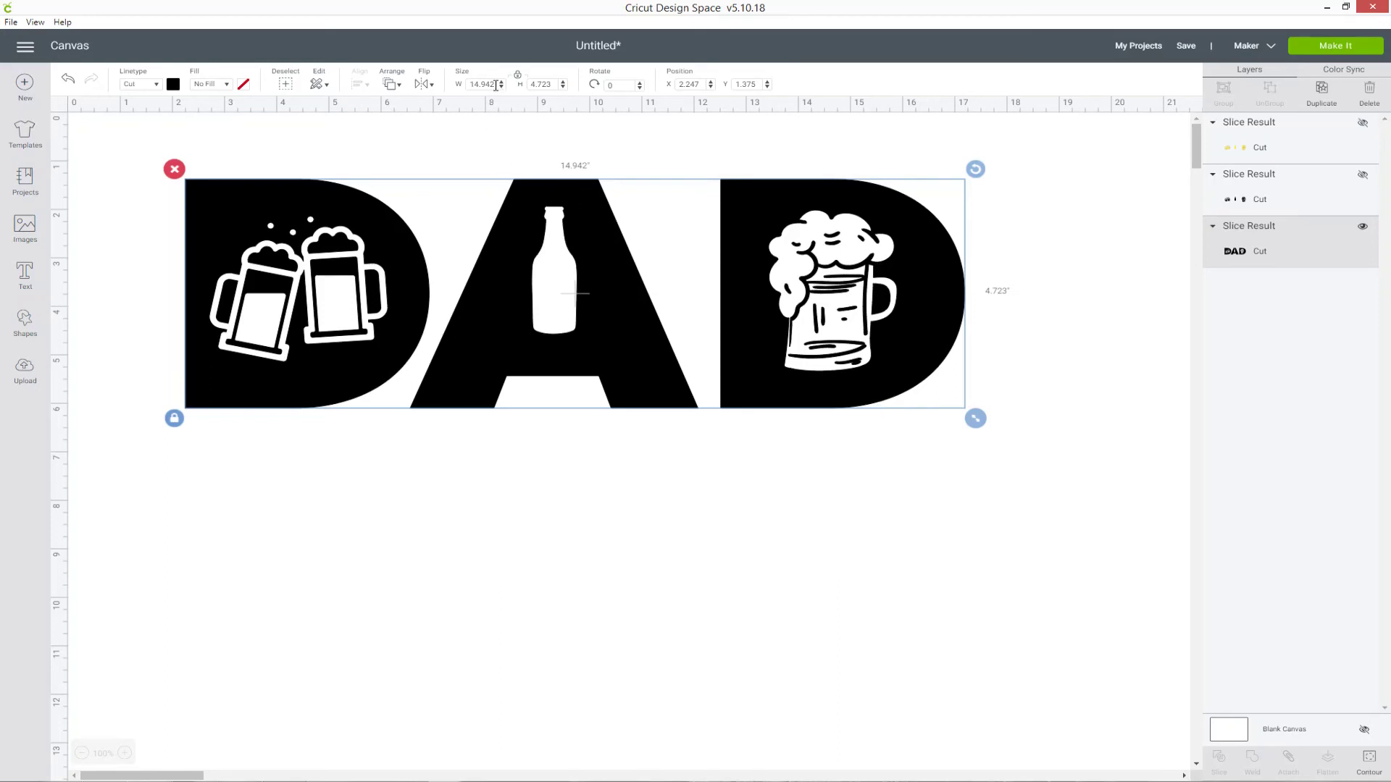
drag(495, 86, 456, 88)
text(11)
key(Return)
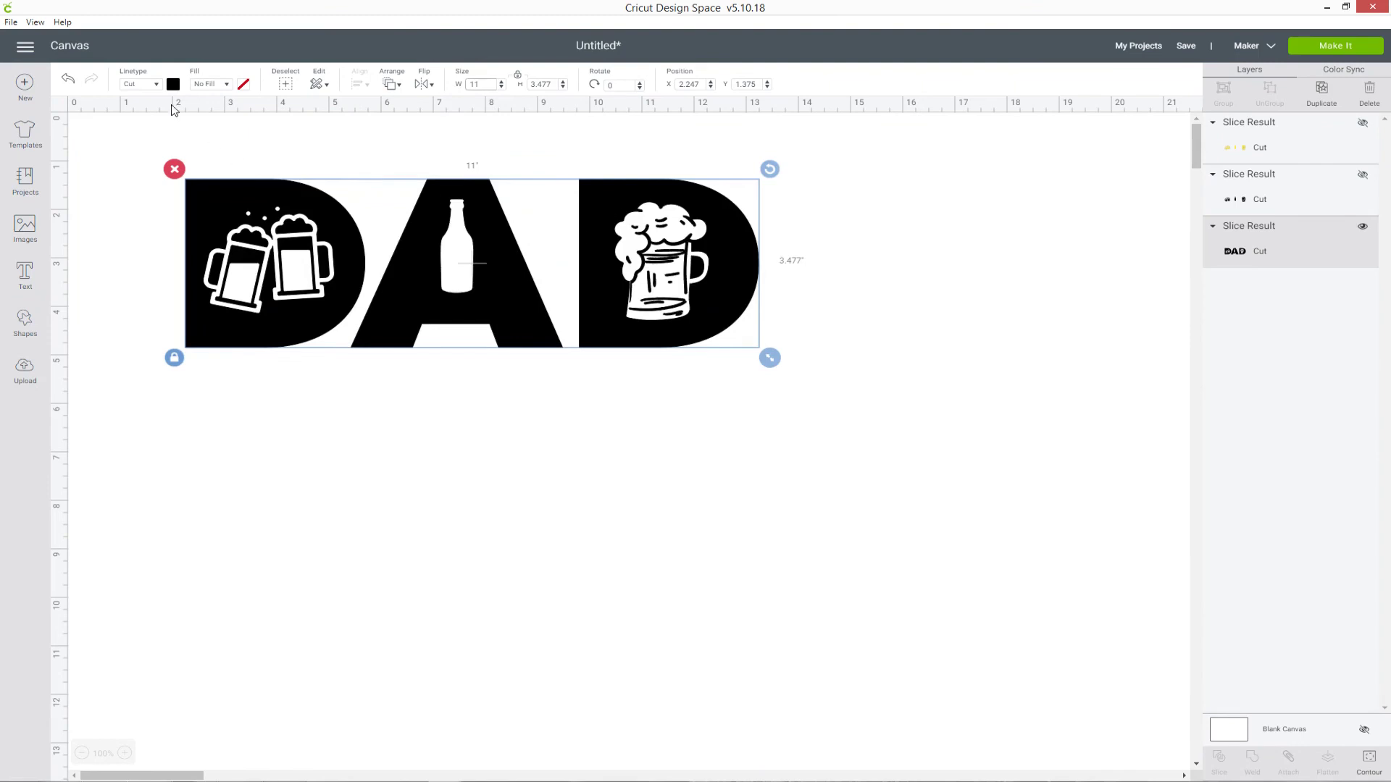
- Recolour the DAD design orange
click(173, 84)
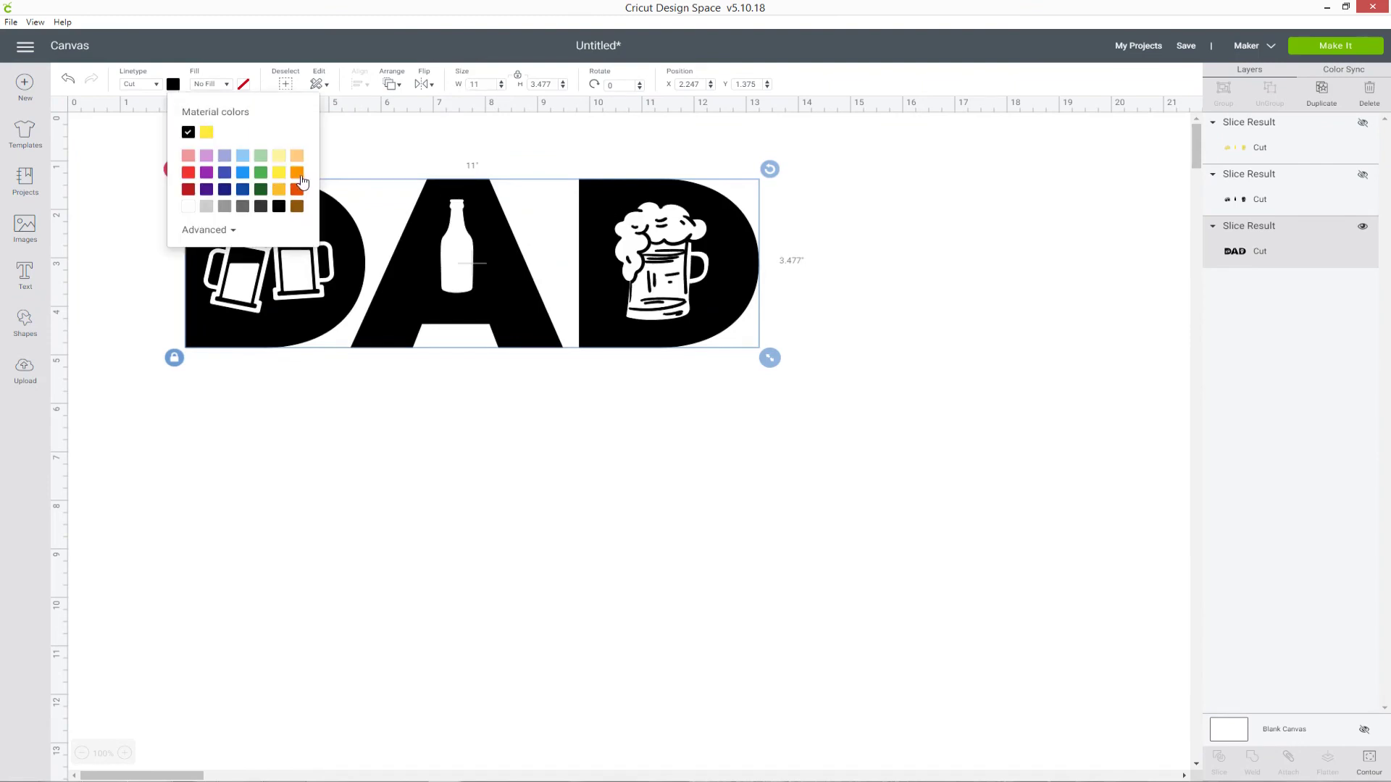
click(297, 189)
click(985, 310)
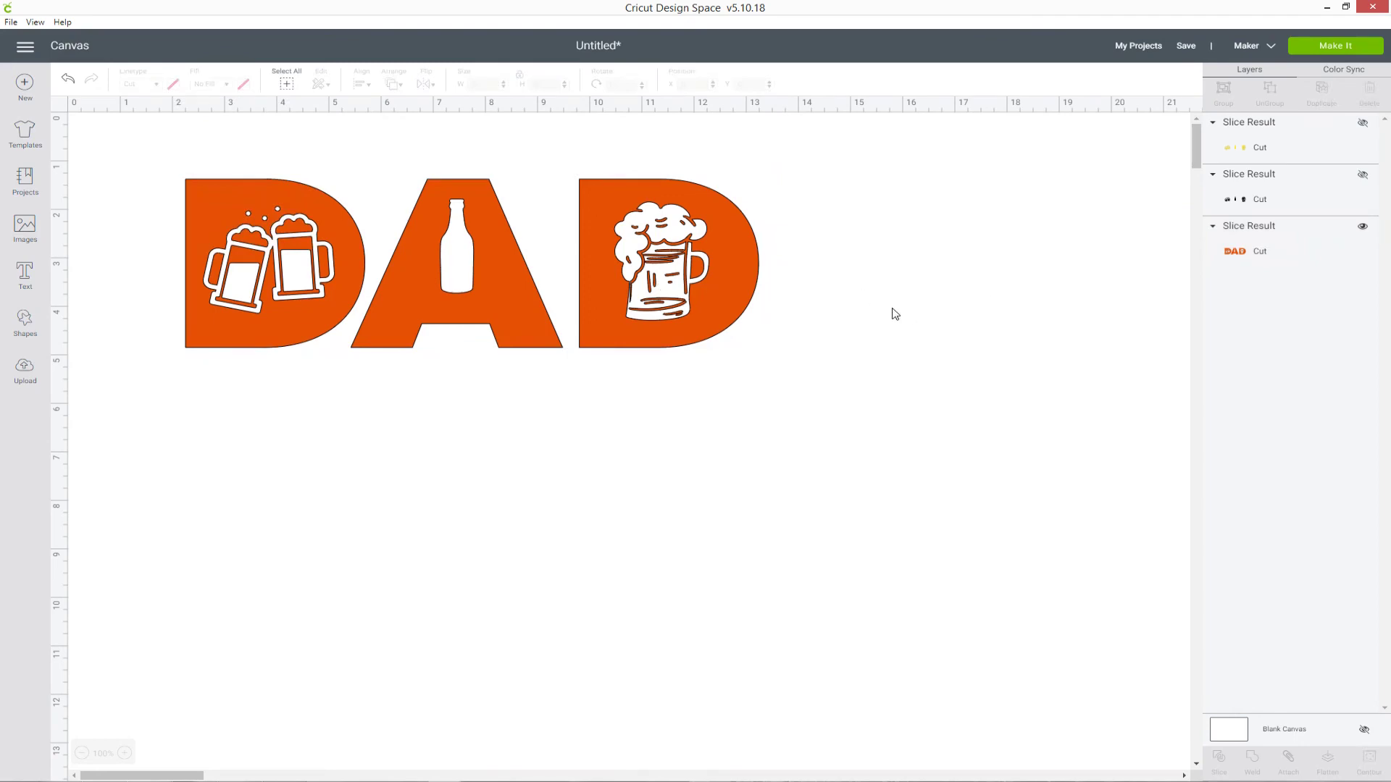
click(1362, 49)
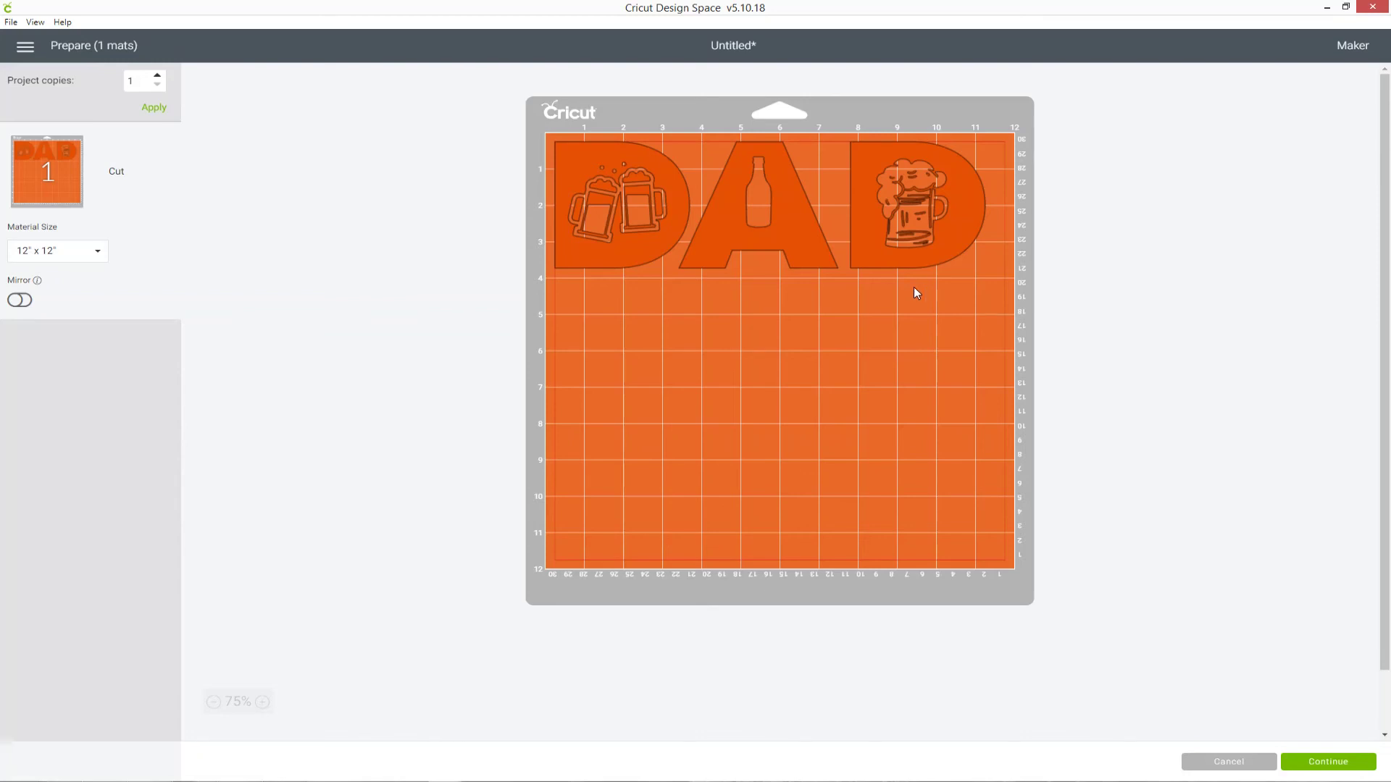
scroll(1086, 285, up, 1)
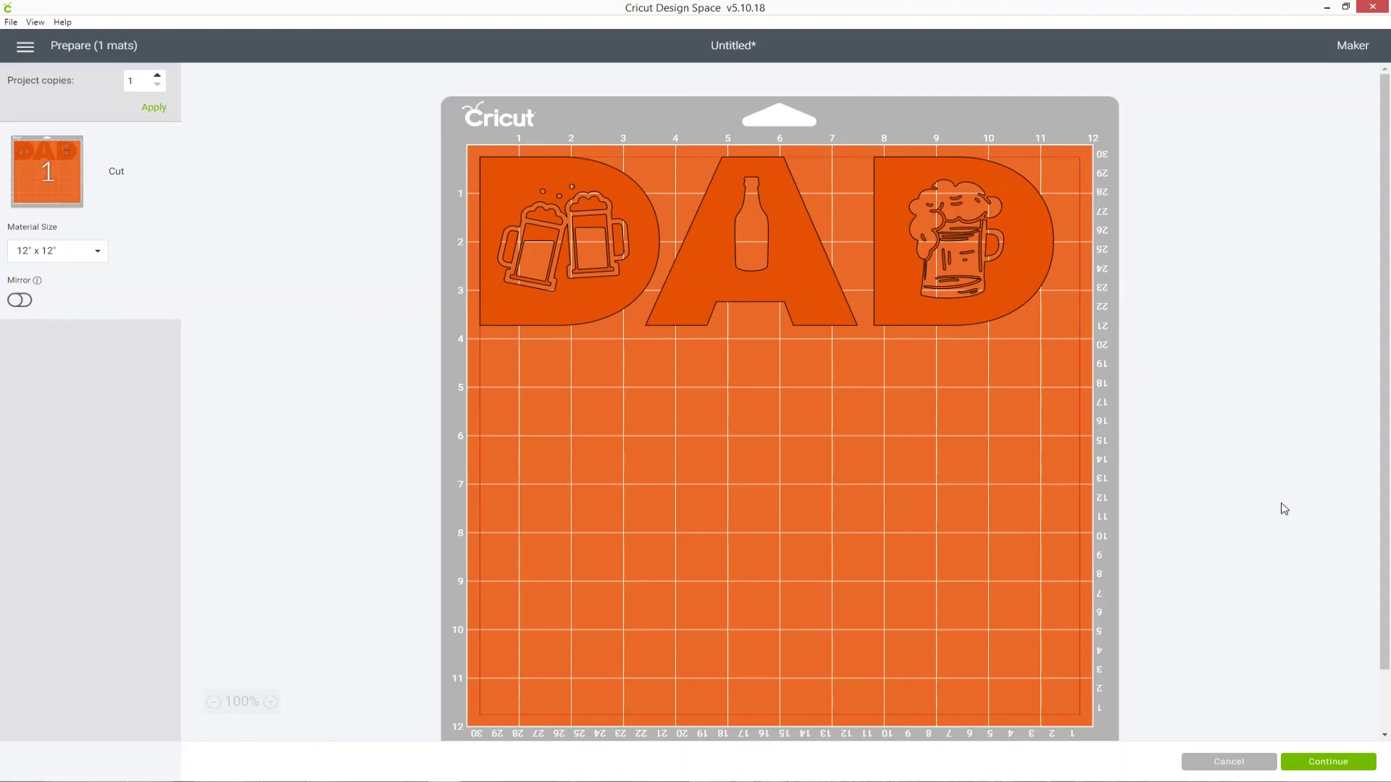
click(1261, 765)
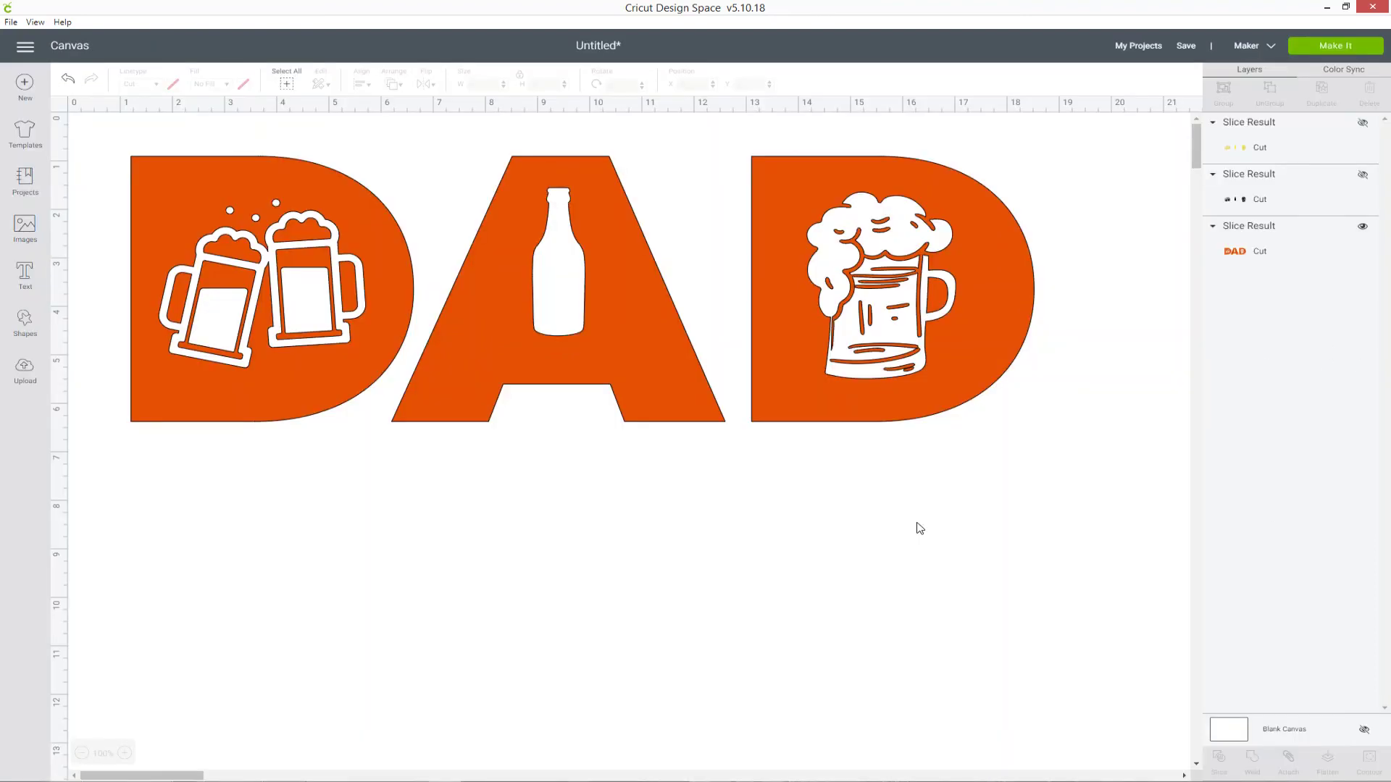